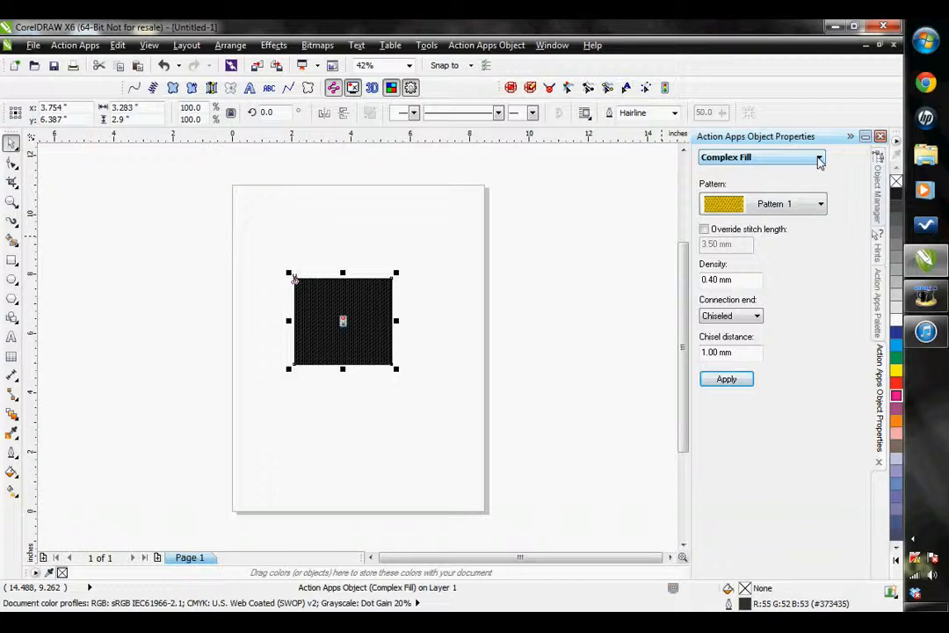
- Show the underlay settings of the selected complex fill square
left_click(819, 159)
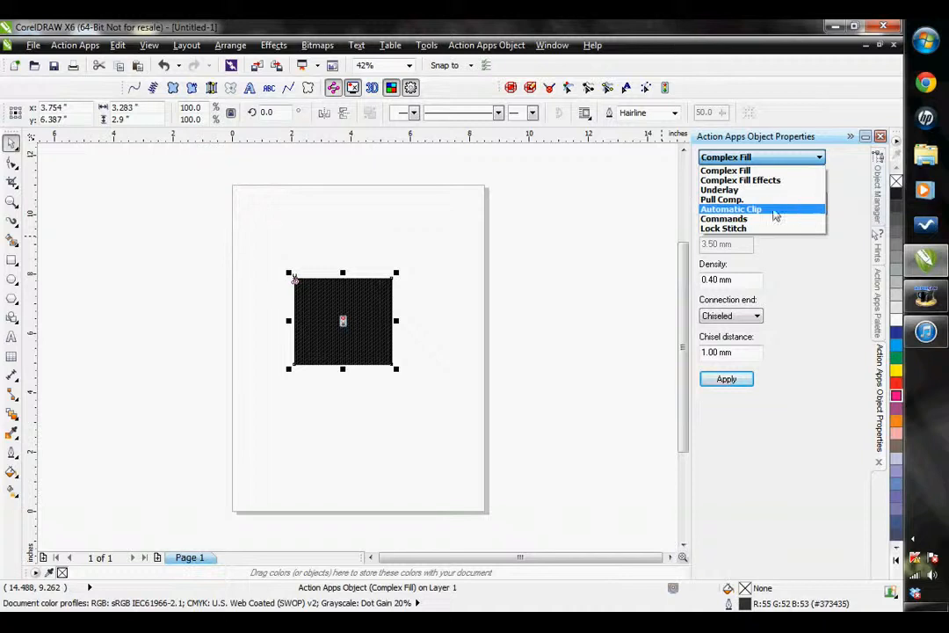
left_click(746, 191)
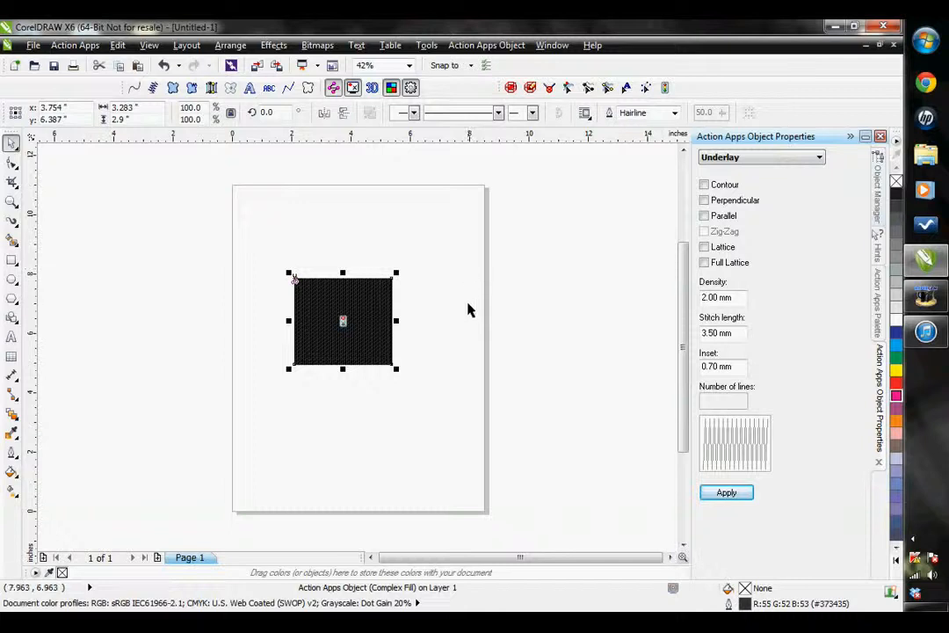
scroll(412, 332, "up", 2)
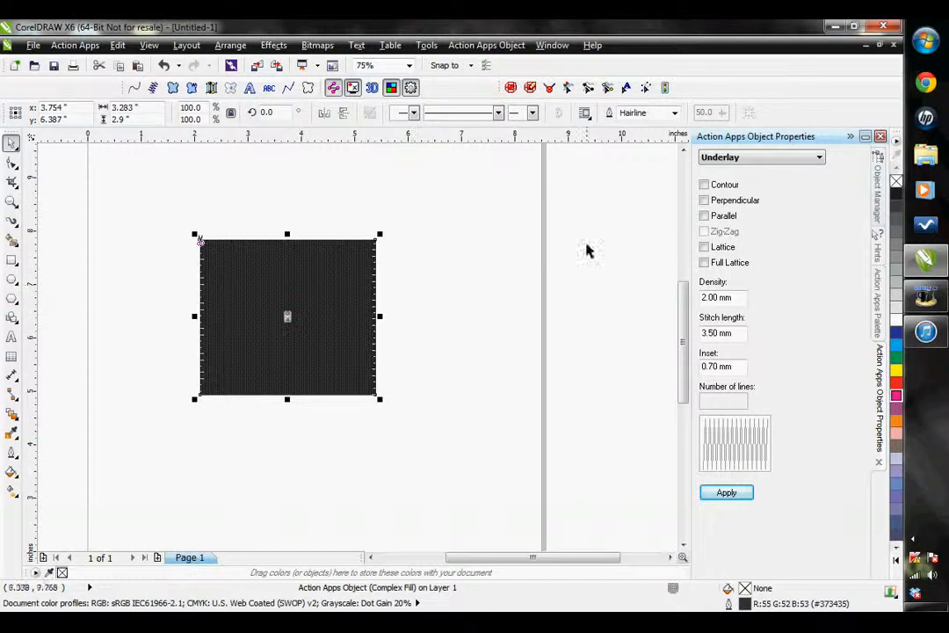
- Review the recipe and machine format choices in the digitize worksheet properties, keeping the Normal and Tajima defaults
left_click(75, 44)
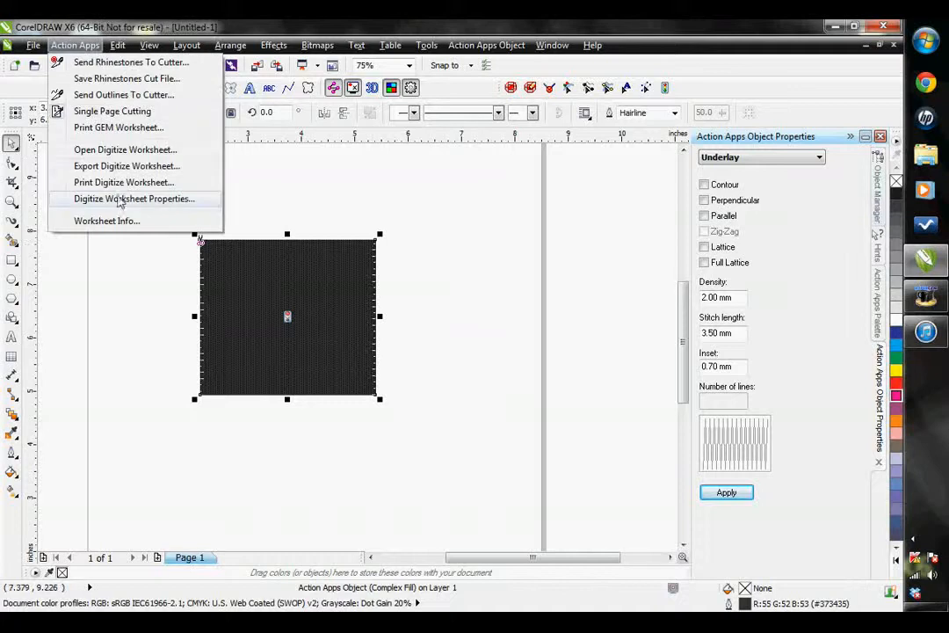
left_click(134, 201)
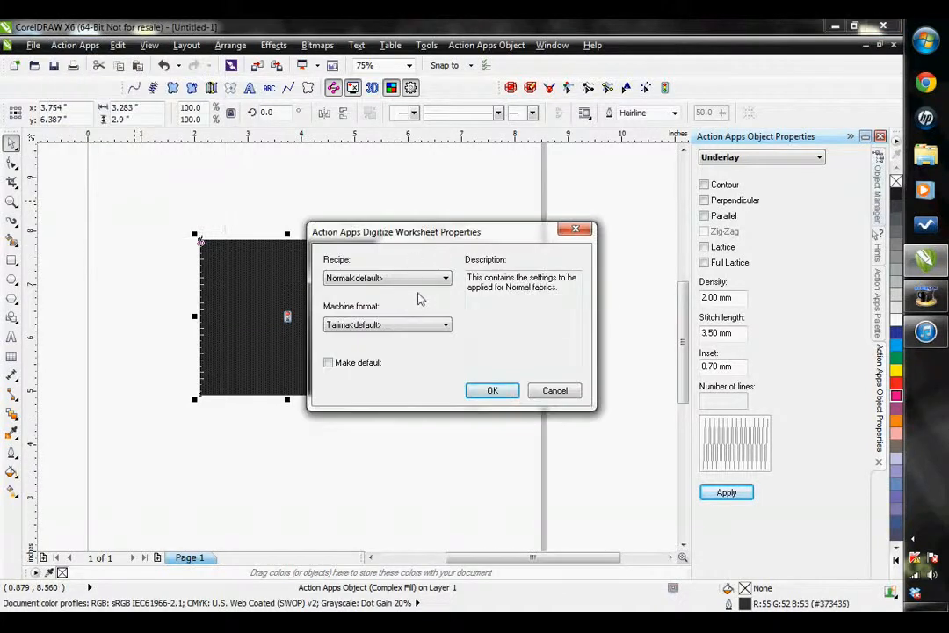
left_click(423, 278)
left_click(473, 329)
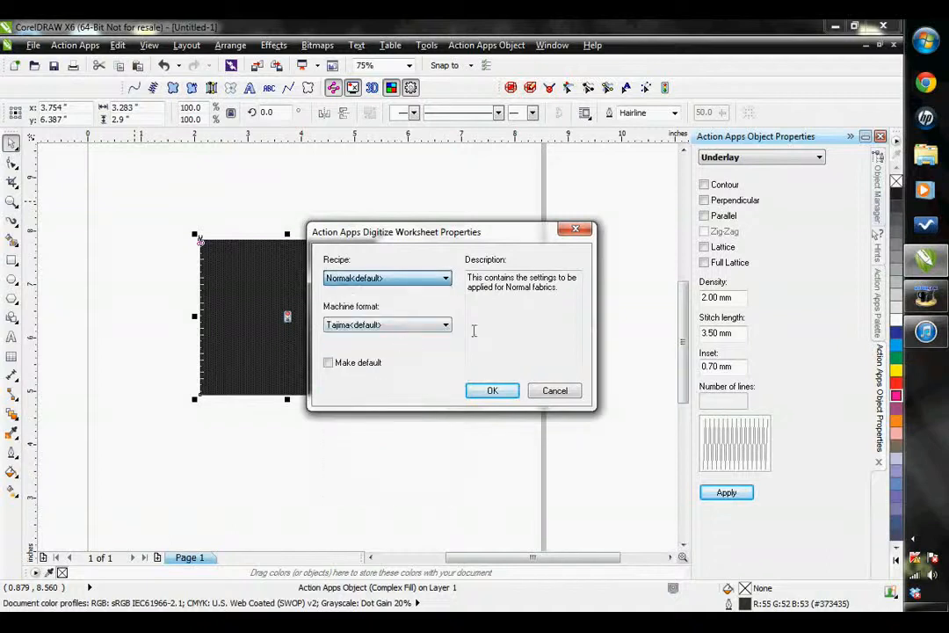
left_click(445, 324)
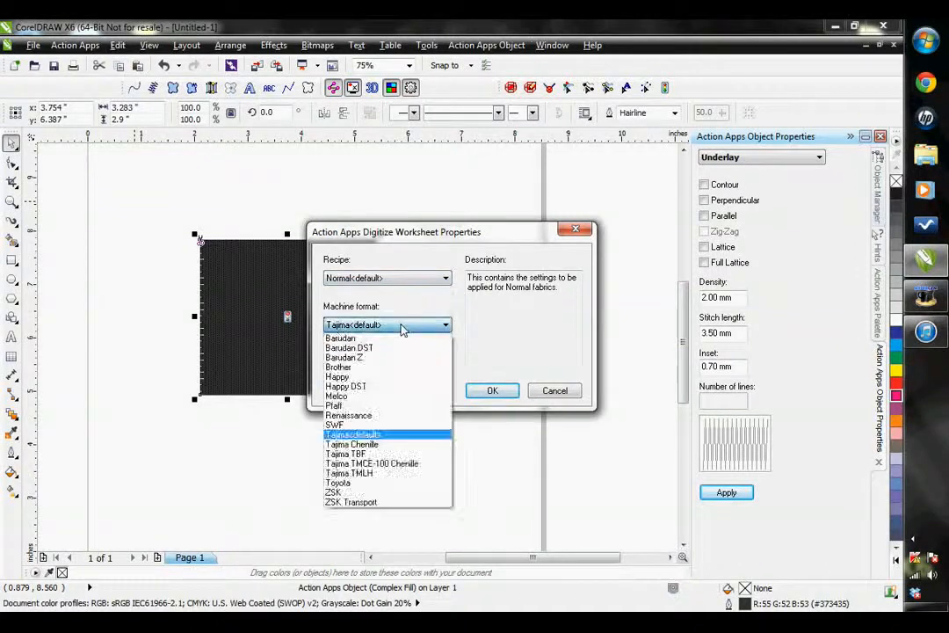
left_click(483, 365)
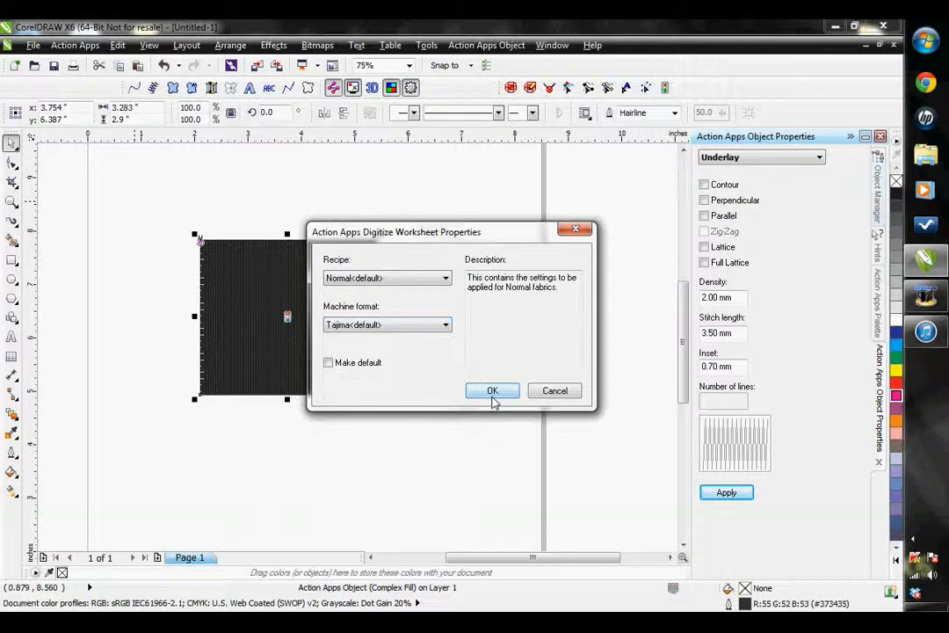
left_click(493, 398)
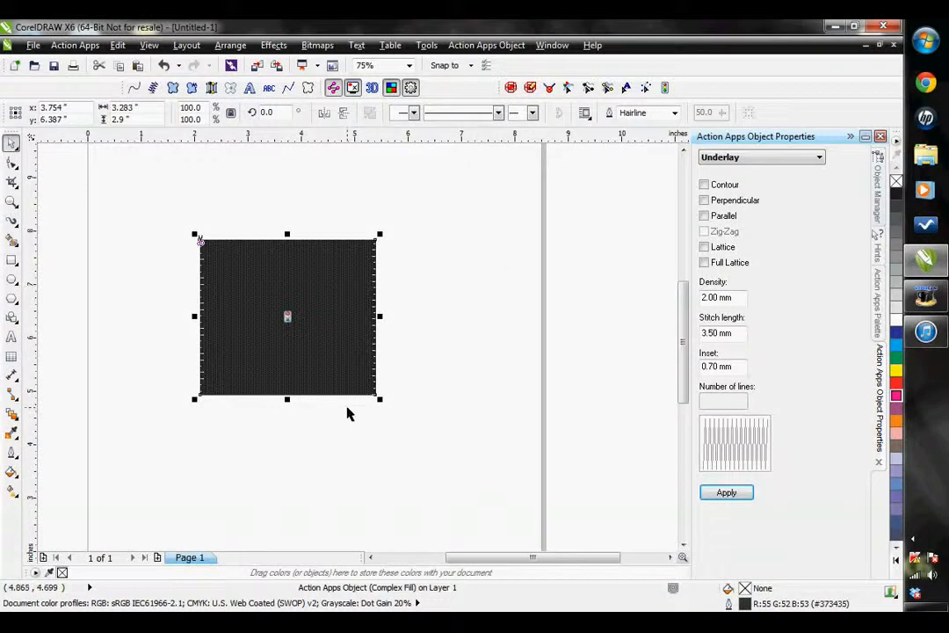
- Set the complex fill square's stitch density to 0.80 mm and apply it
left_click(449, 366)
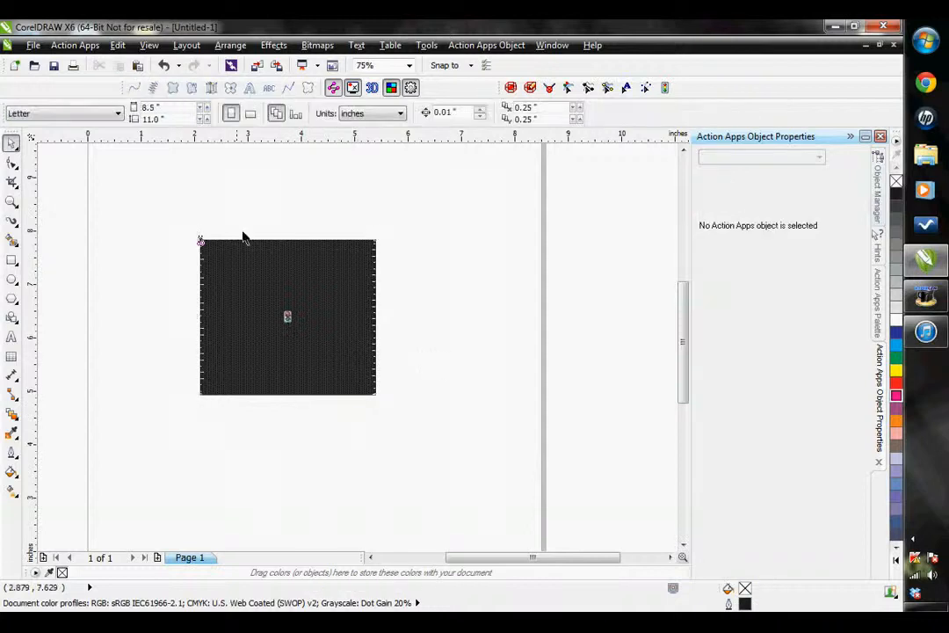
left_click(287, 391)
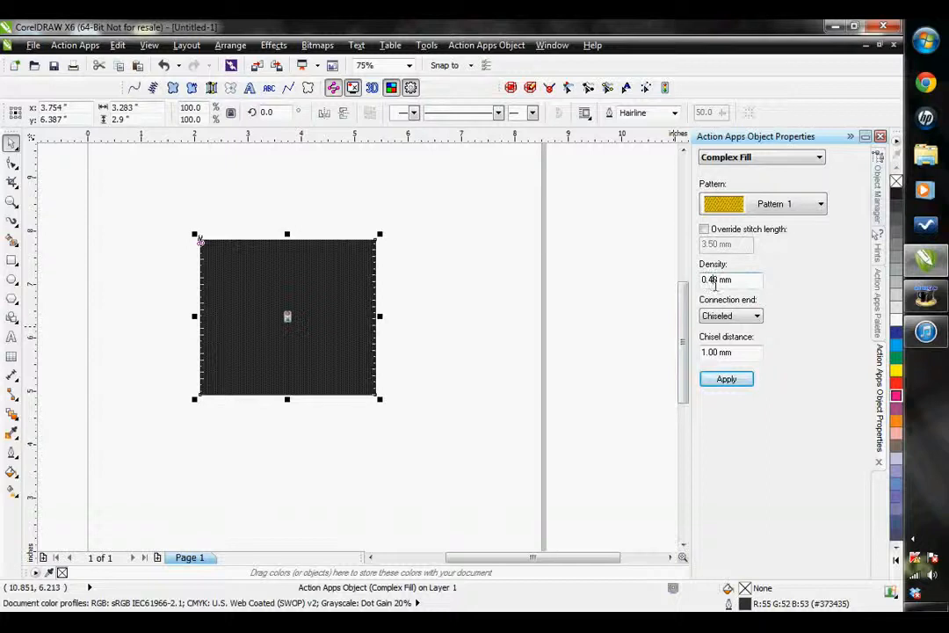
left_click(714, 279)
type("8")
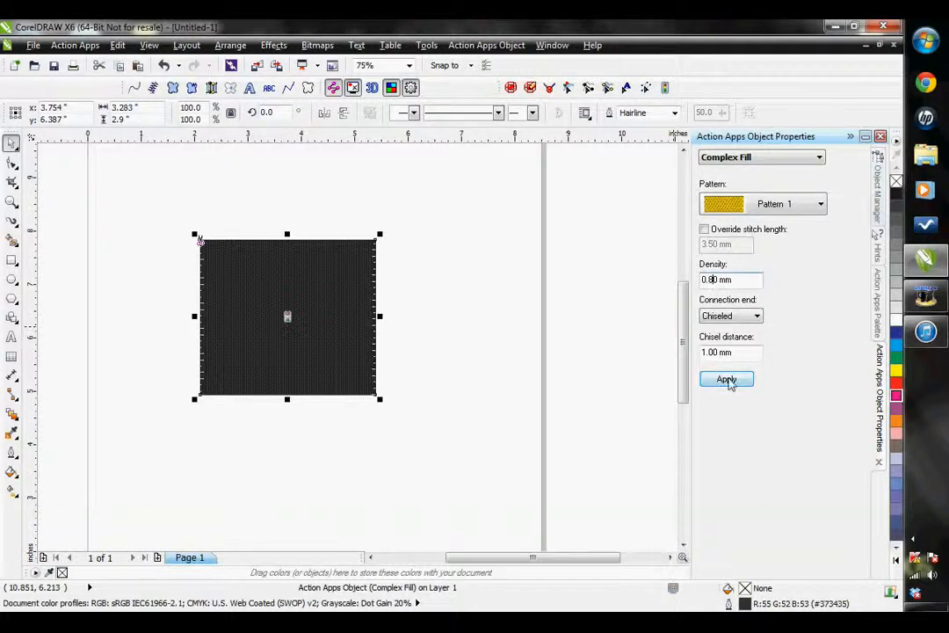
left_click(727, 381)
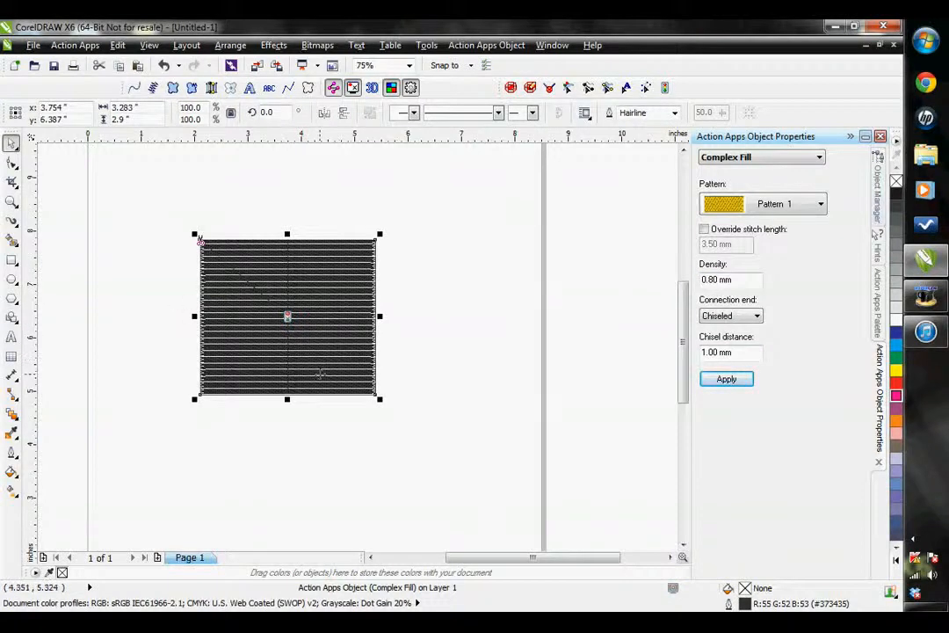
- Recolor the complex fill square's stitches pink
scroll(378, 389, "up", 1)
scroll(391, 347, "up", 1)
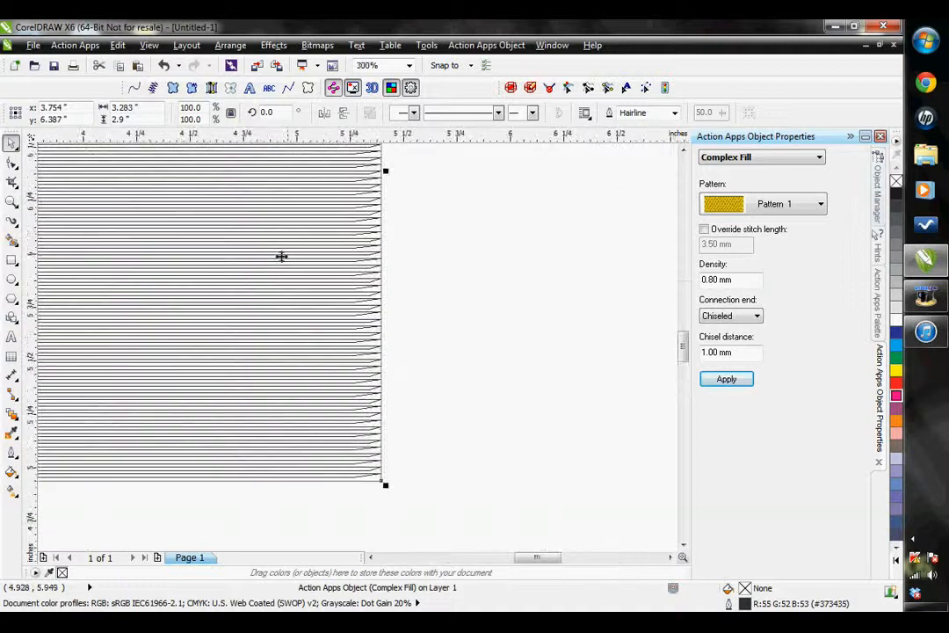
left_click(725, 379)
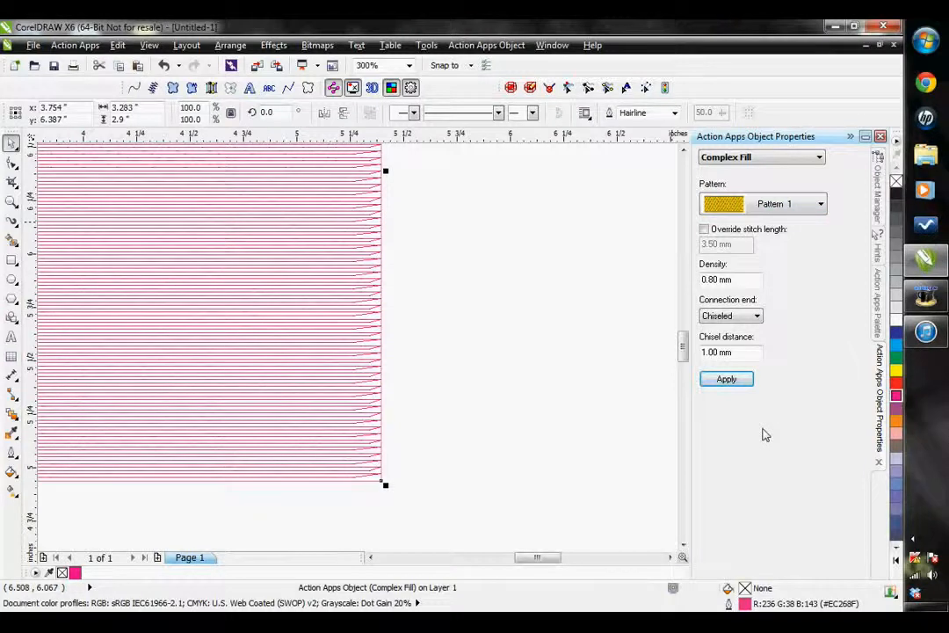
- Apply a Contour underlay to the pink complex fill
left_click(817, 160)
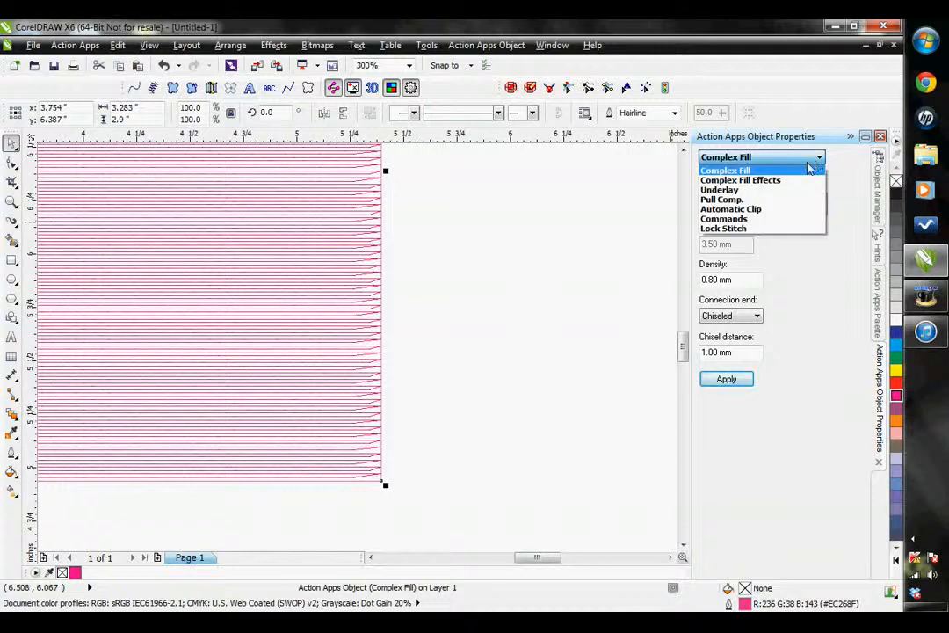
left_click(740, 191)
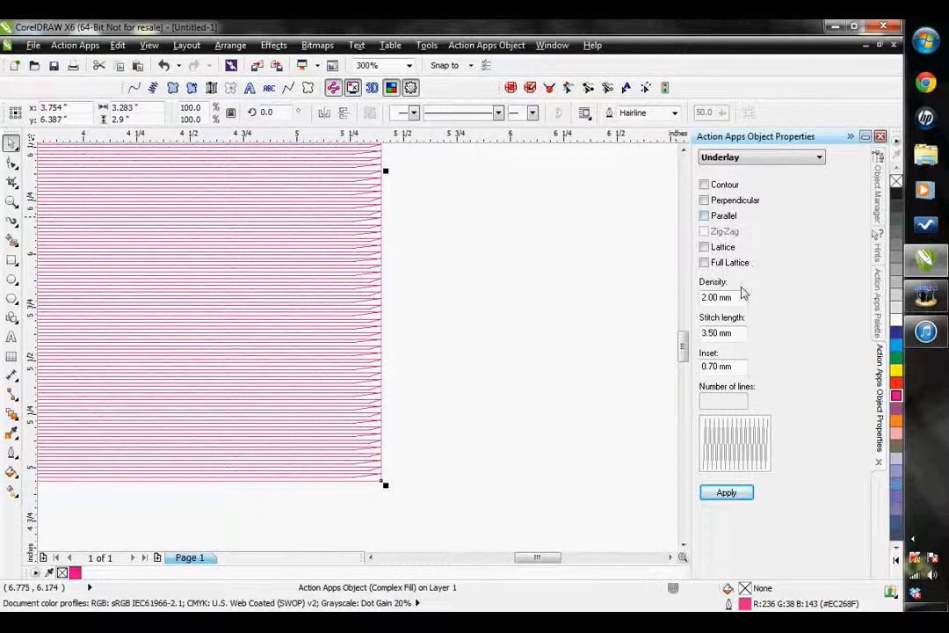
left_click(704, 185)
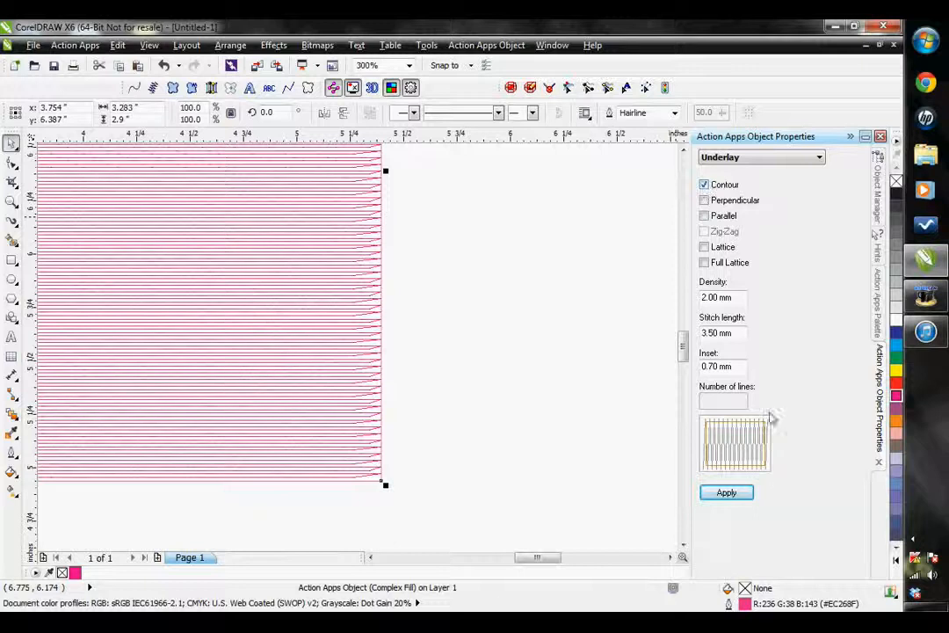
left_click(718, 496)
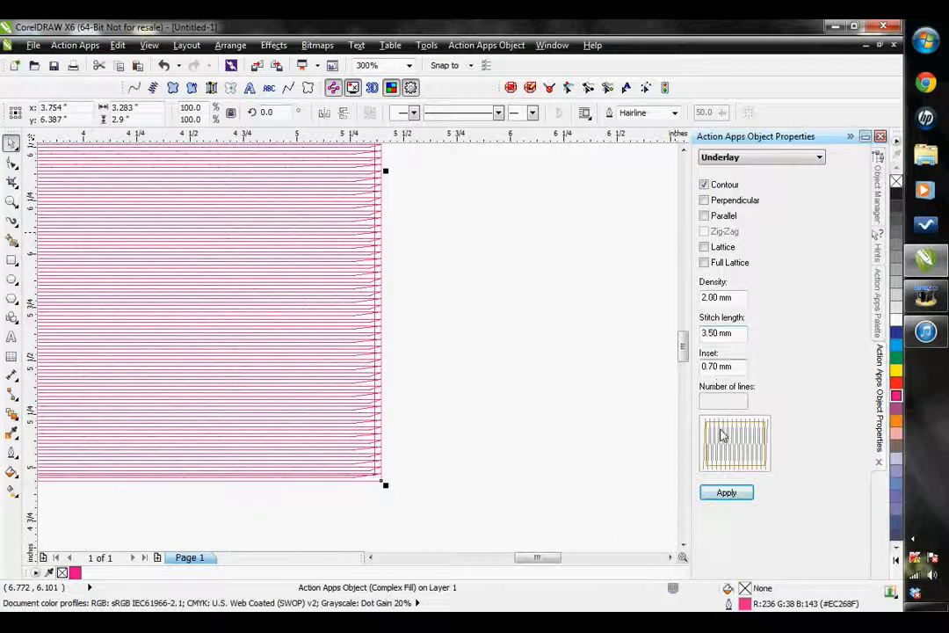
- Set the underlay inset of the pink complex fill to 2.00 mm and apply it
key("BackSpace")
type("2.")
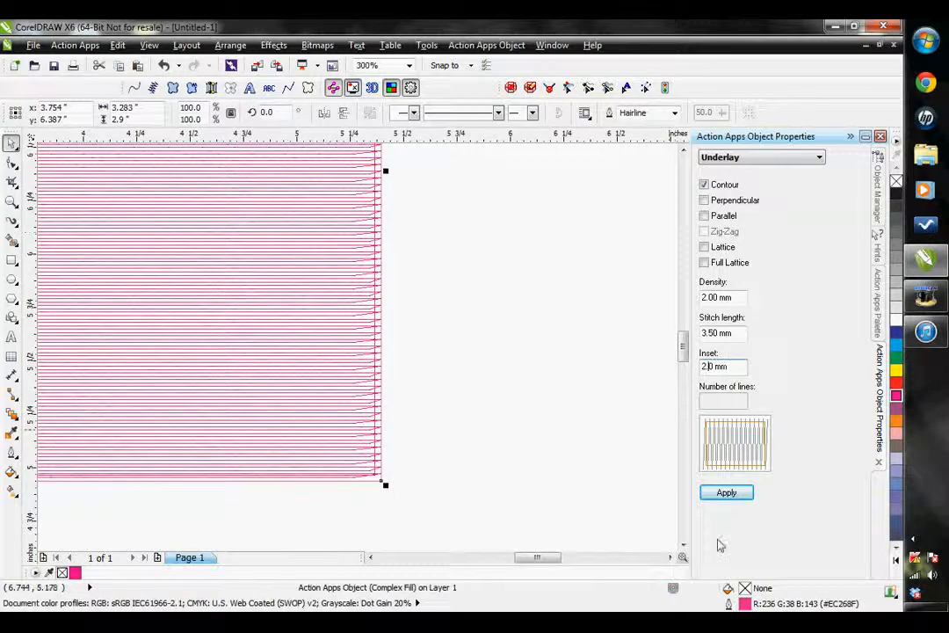
left_click(727, 493)
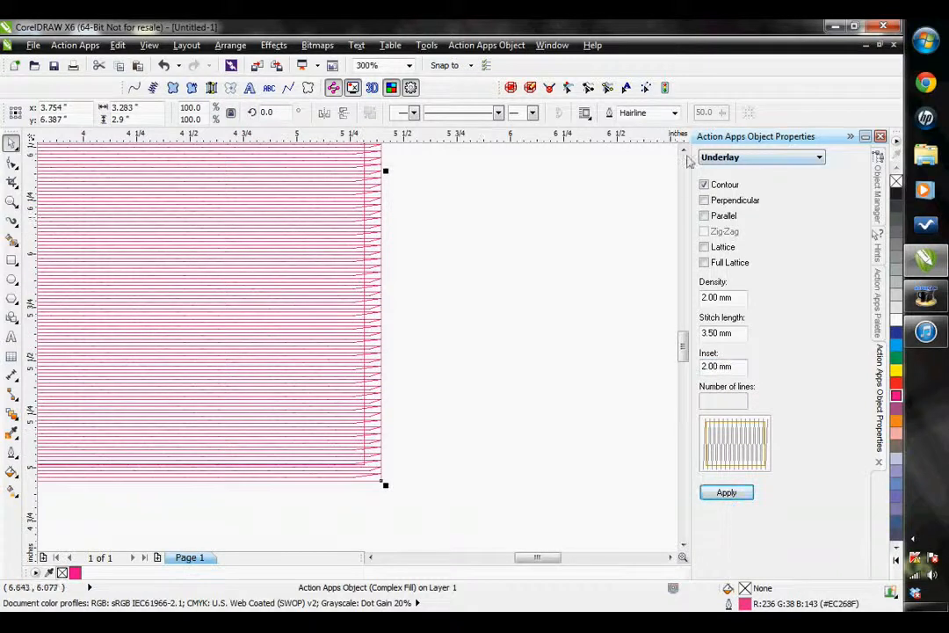
- Replace the fill's Contour underlay with a Perpendicular underlay and set the underlay density to 4.00 mm
left_click(705, 186)
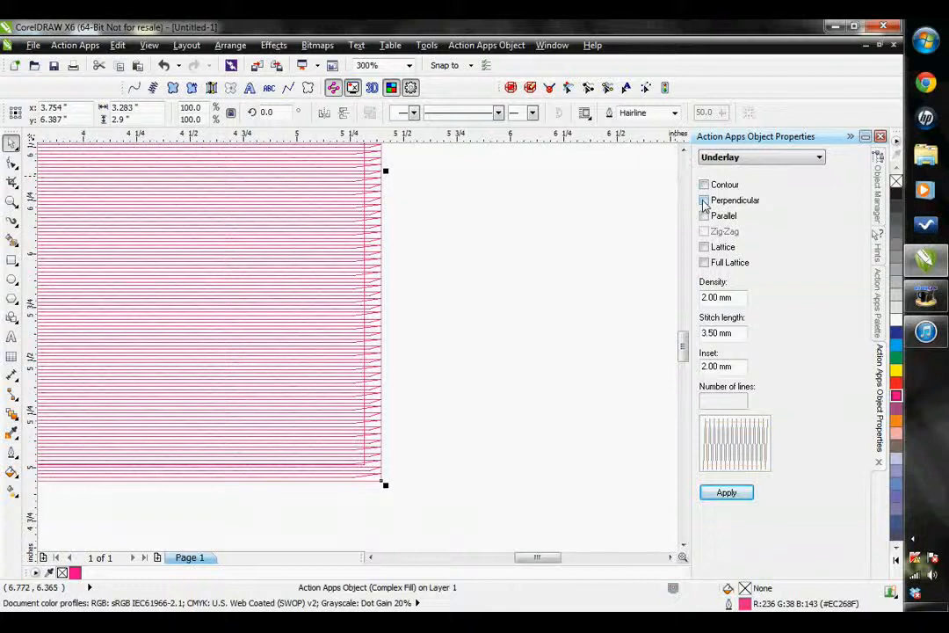
left_click(703, 201)
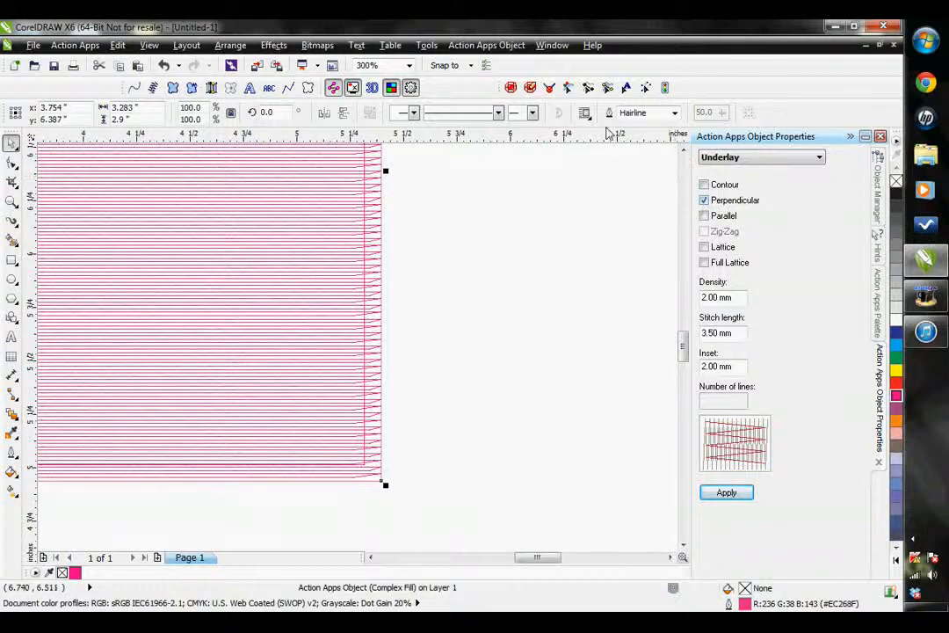
left_click(724, 492)
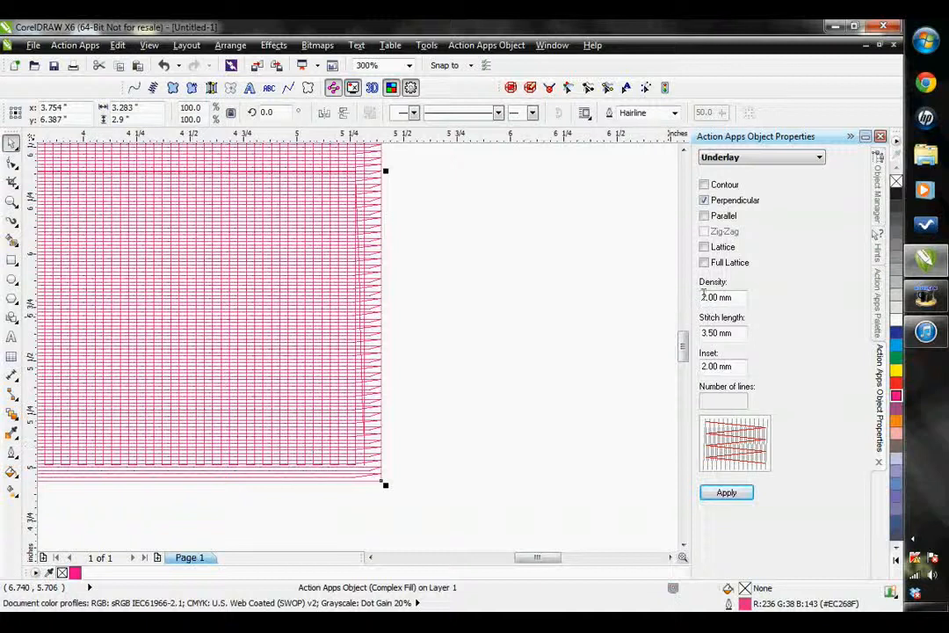
type("4")
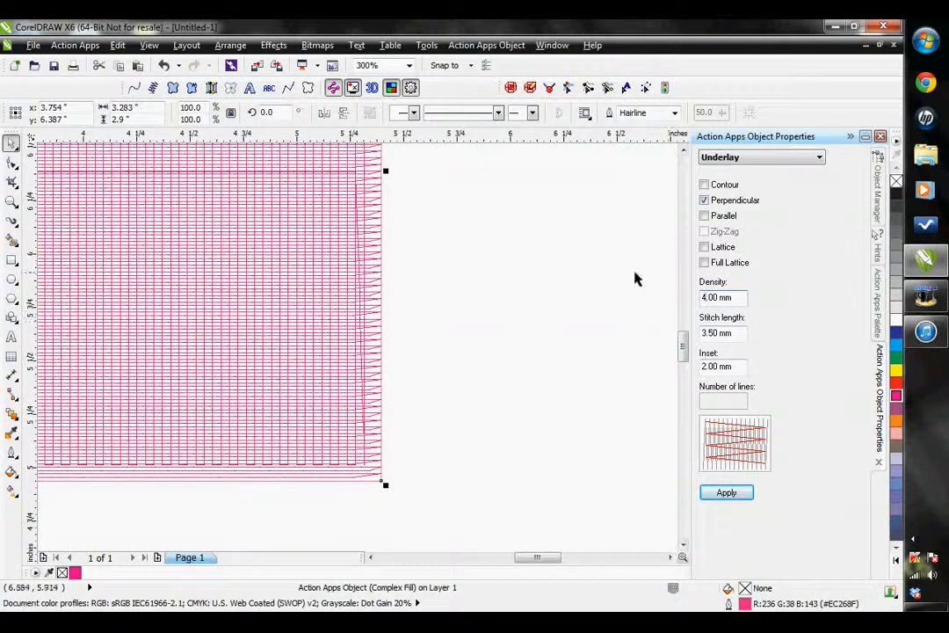
left_click(727, 493)
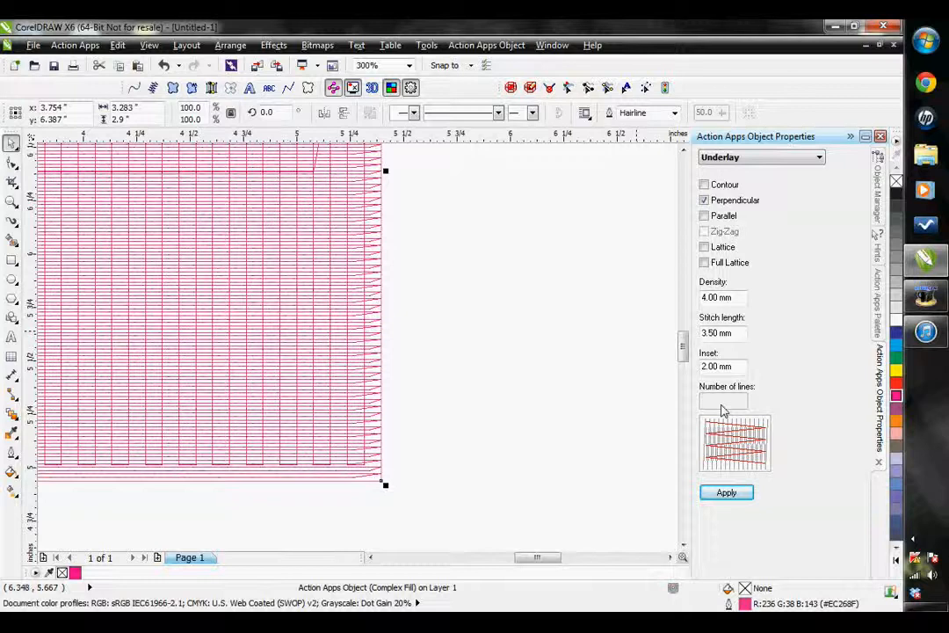
- Draw a narrow rectangle about 3.03 by 0.19 inches just below the pink fill and convert it to an Auto Satin Path
left_click(449, 360)
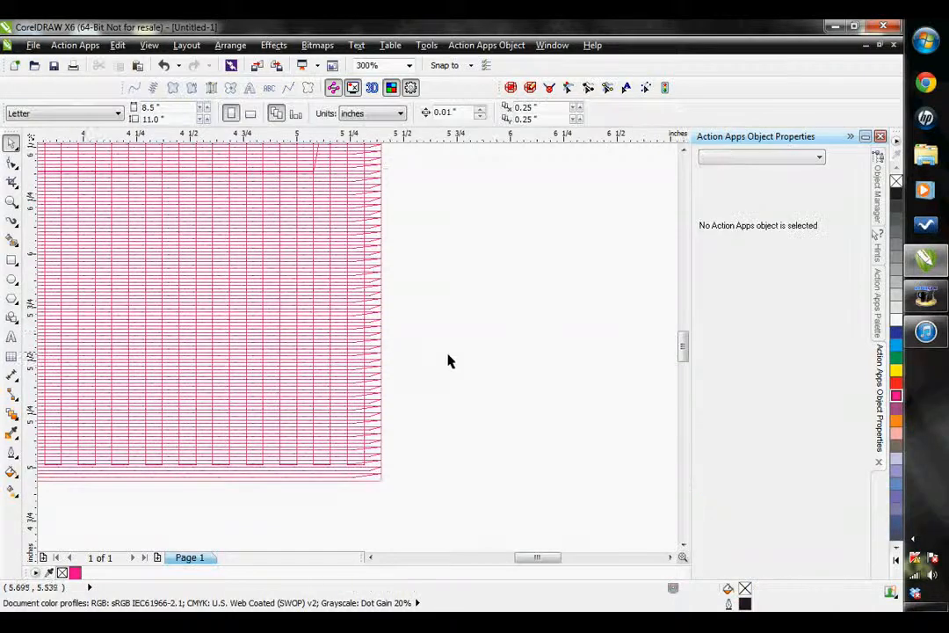
scroll(426, 377, "down", 1)
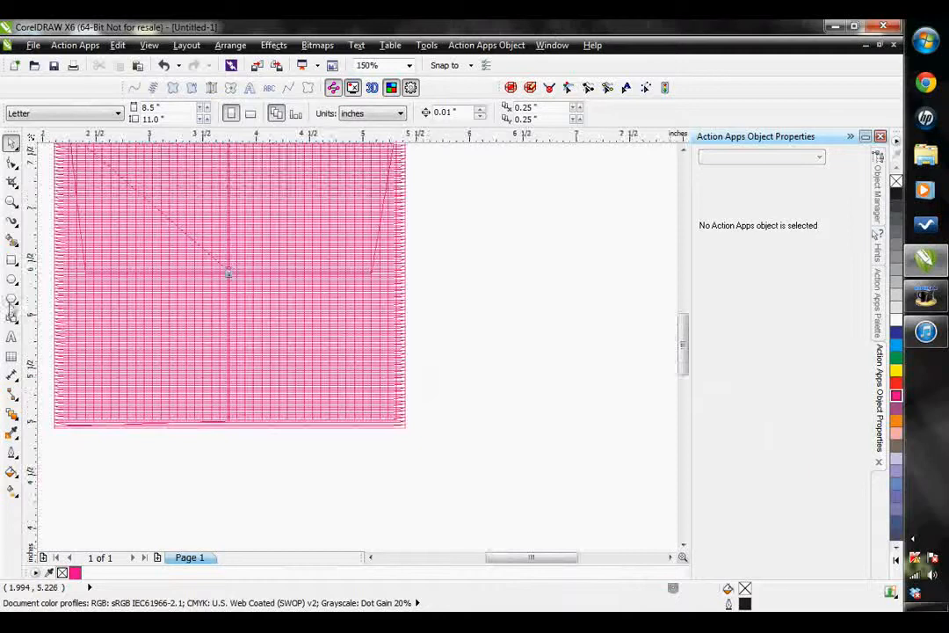
left_click(11, 261)
left_click_drag(65, 446, 392, 471)
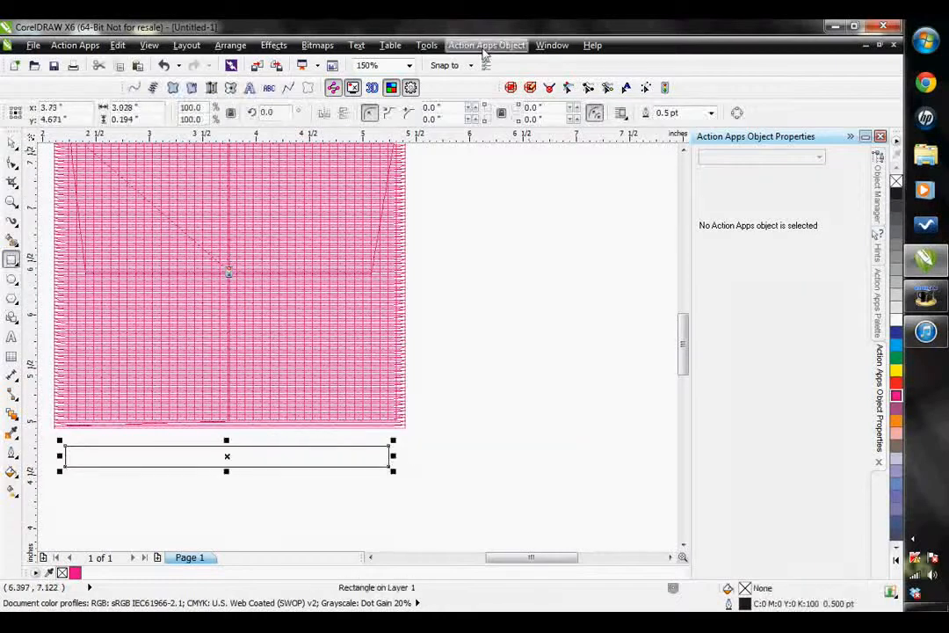
left_click(212, 88)
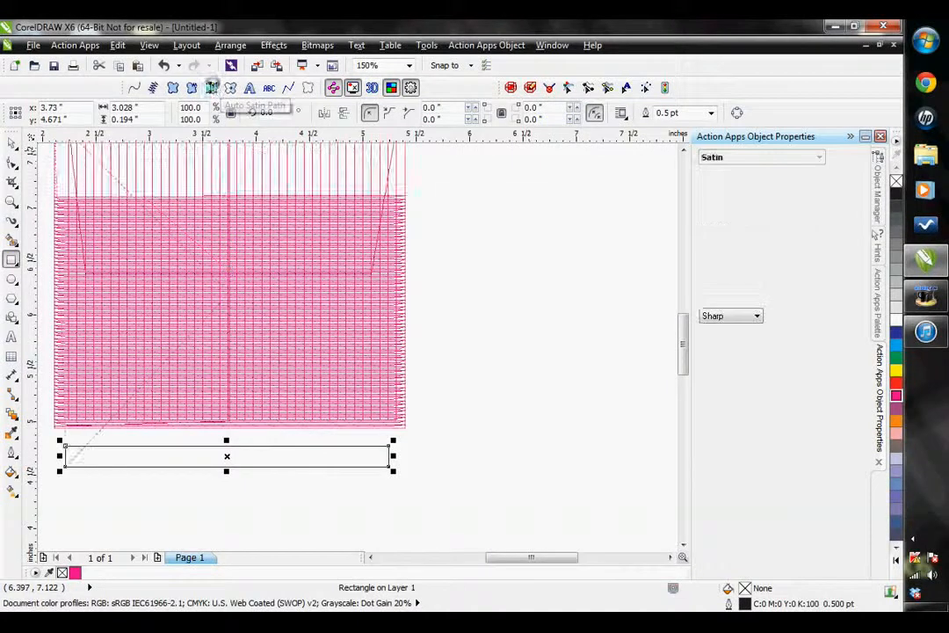
- Apply a Perpendicular underlay with 4 lines to the satin path
scroll(364, 478, "up", 2)
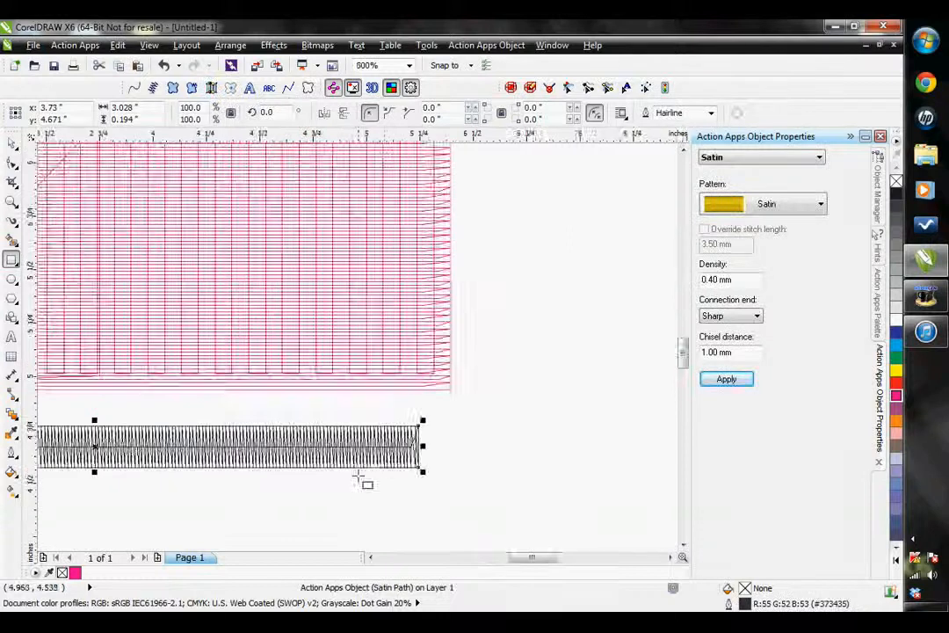
left_click(734, 158)
left_click(726, 200)
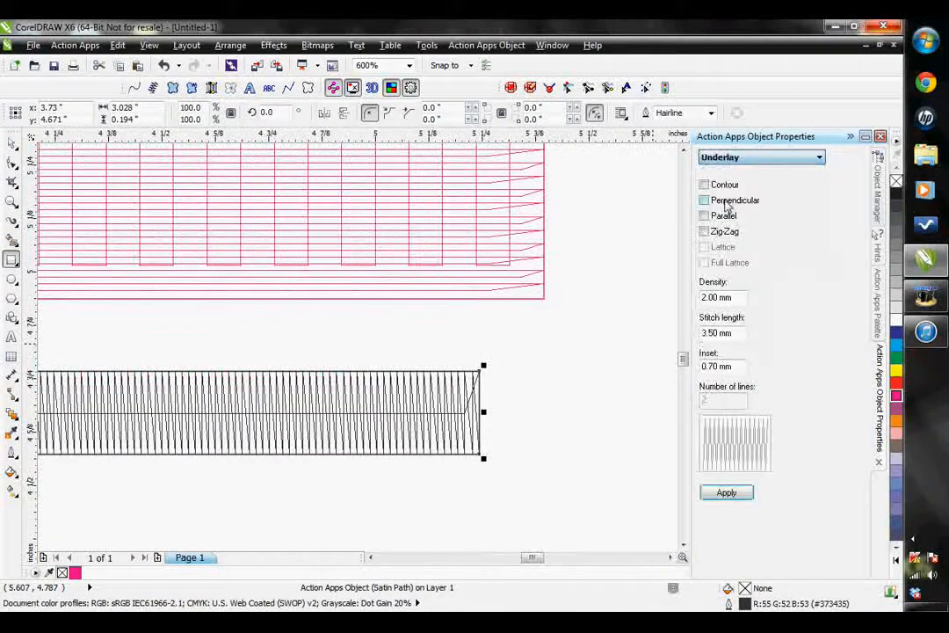
left_click(704, 200)
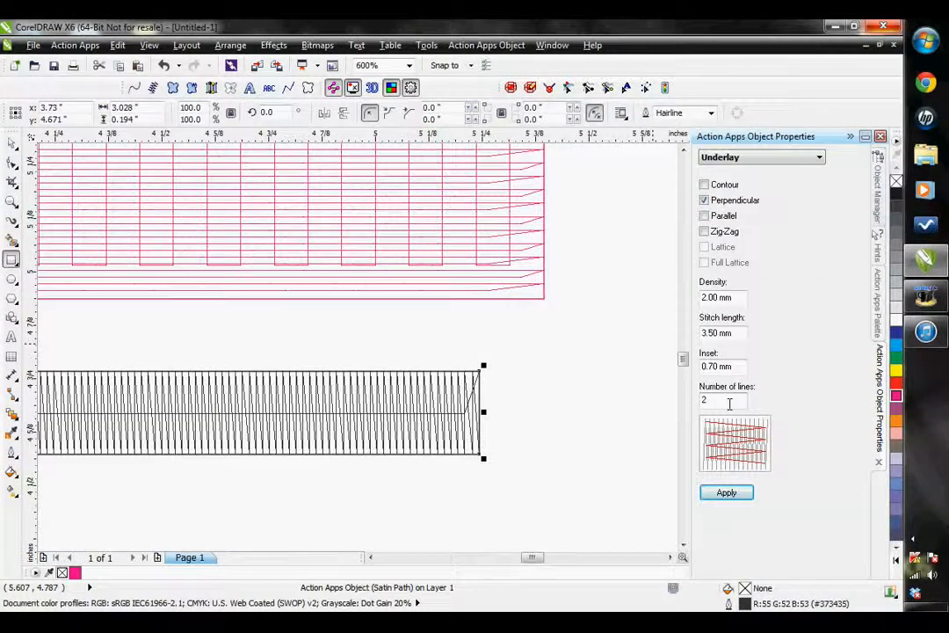
left_click_drag(728, 404, 694, 414)
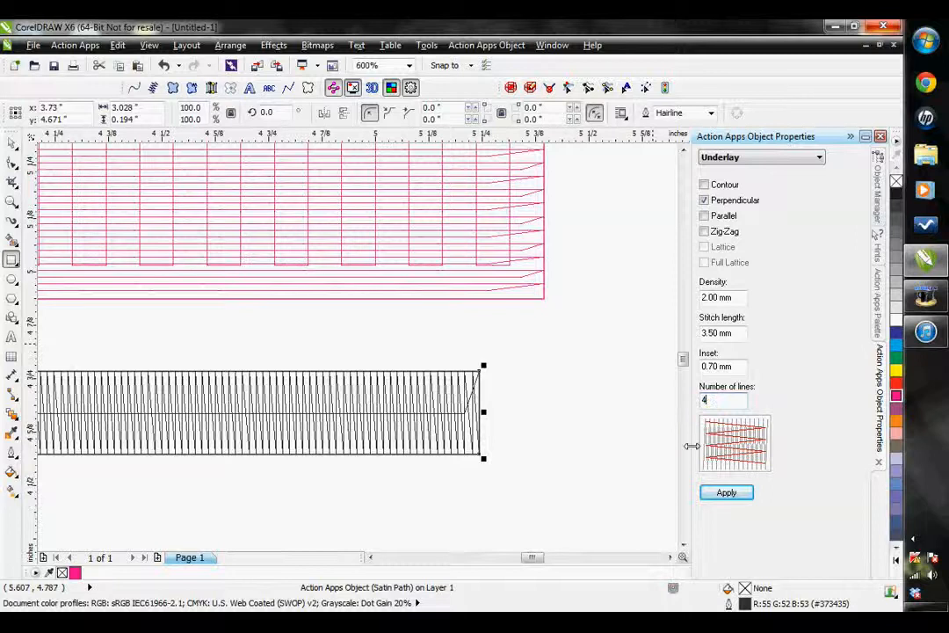
left_click(724, 493)
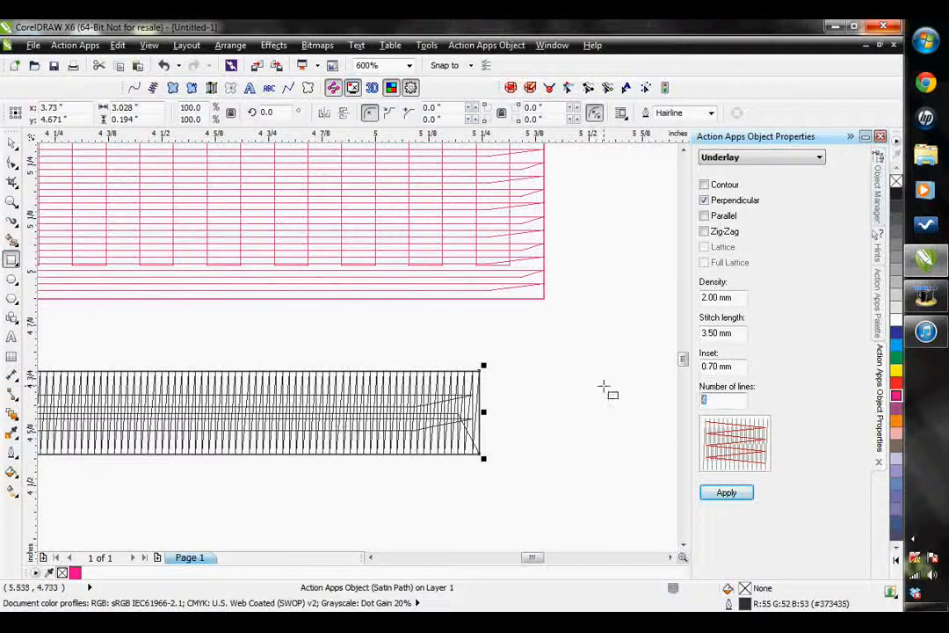
- Set the satin path's Perpendicular underlay to 3 lines and apply it
type("3")
left_click(718, 498)
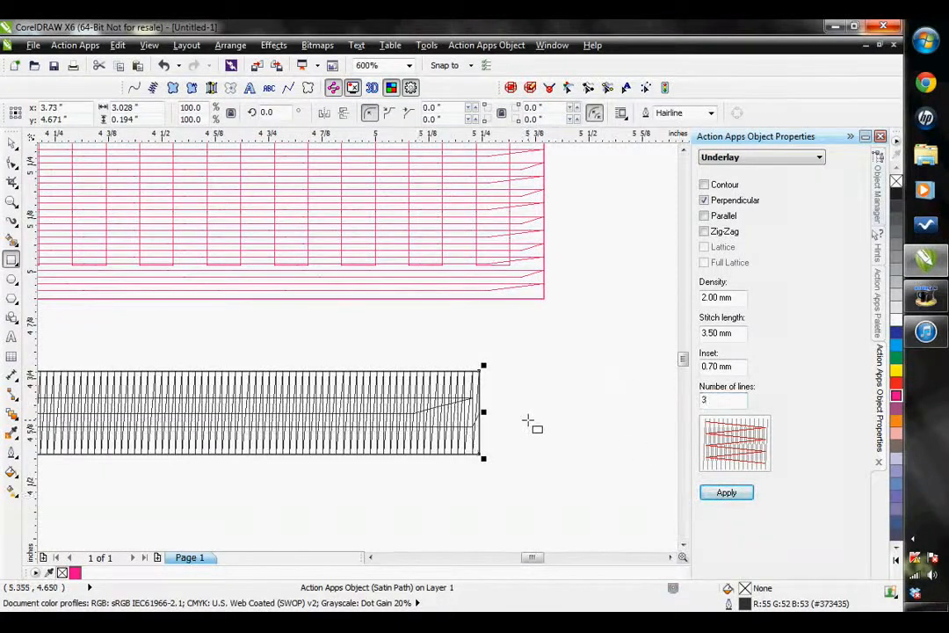
- Remove the Perpendicular underlay from the pink complex fill, apply the change, and give the fill a Parallel underlay instead
scroll(434, 414, "down", 2)
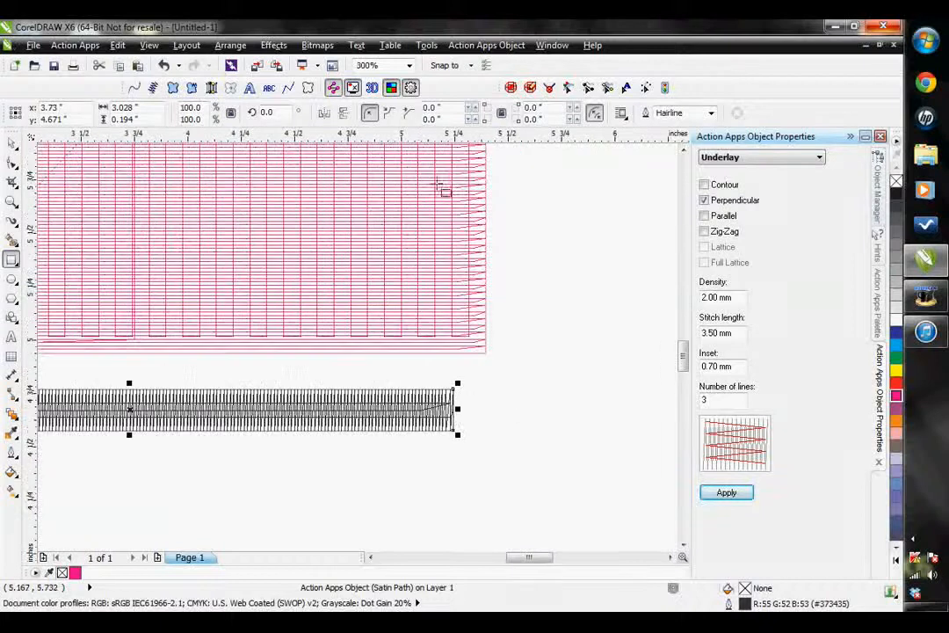
left_click(10, 140)
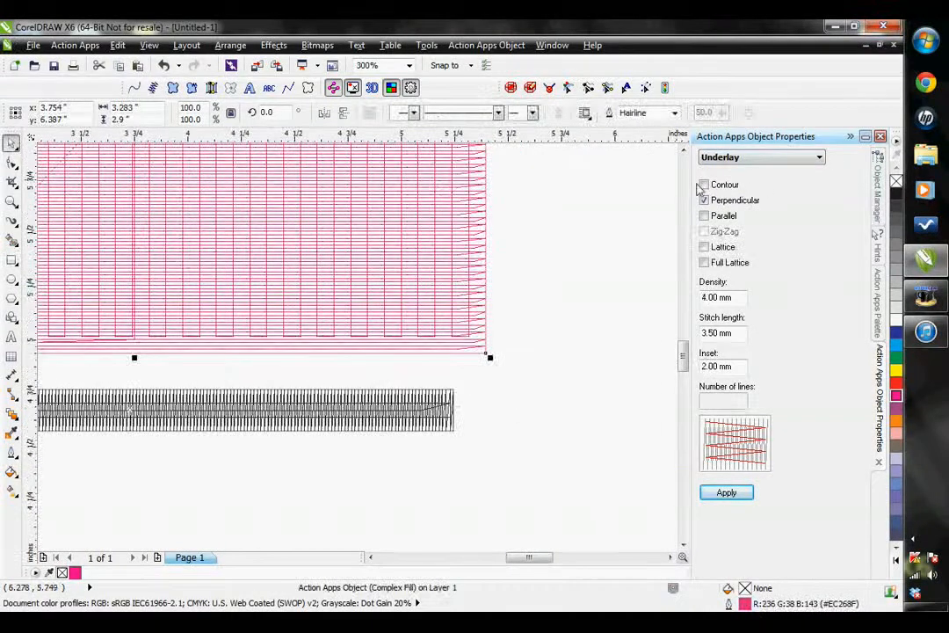
left_click(704, 200)
left_click(703, 200)
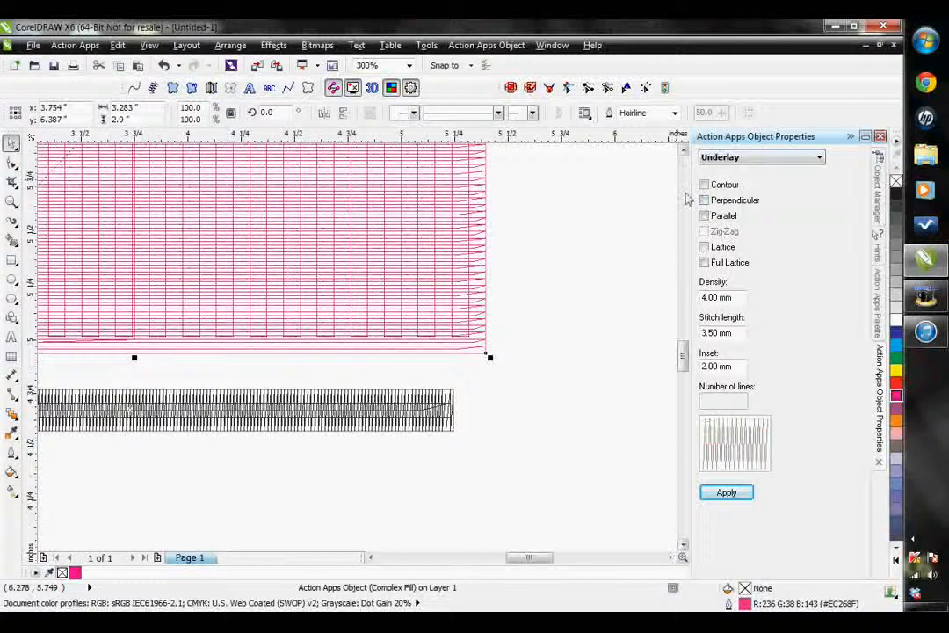
left_click(735, 495)
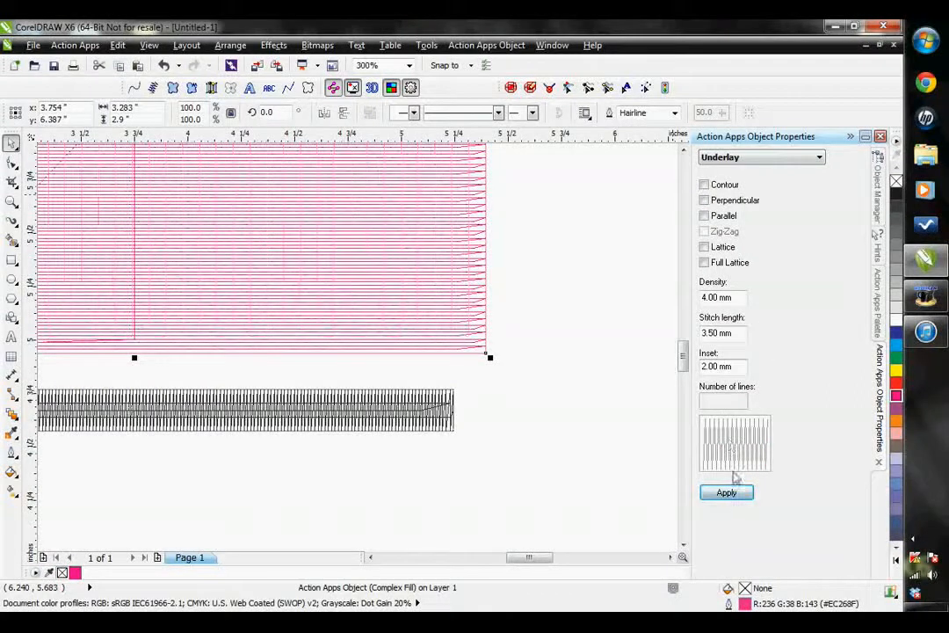
scroll(406, 285, "up", 1)
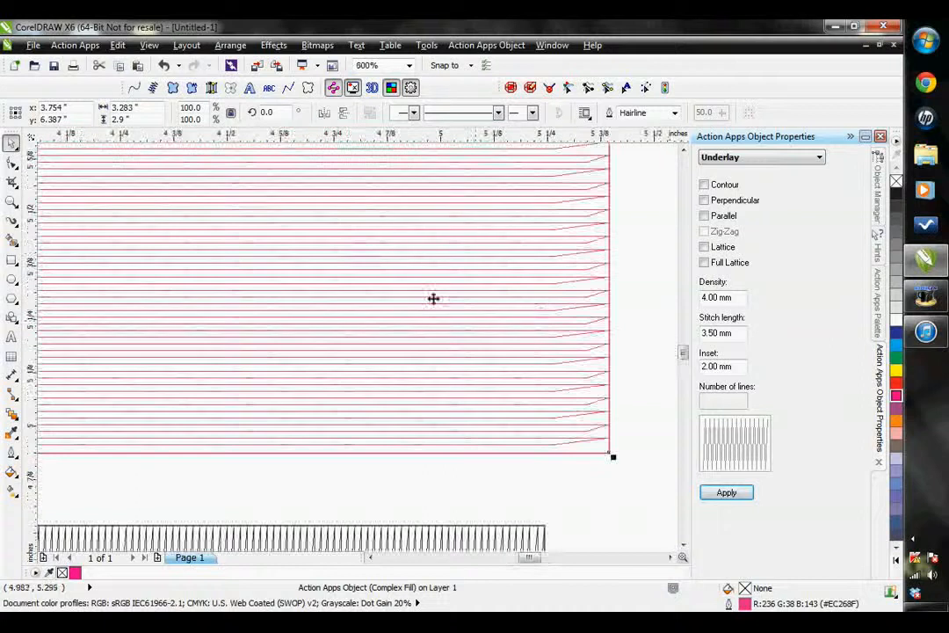
left_click(710, 217)
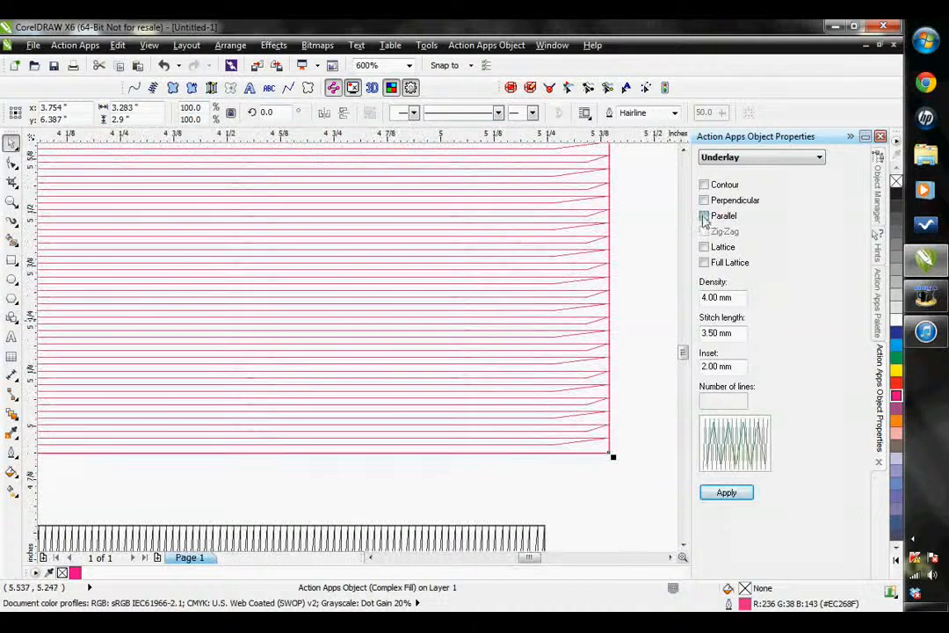
left_click(731, 495)
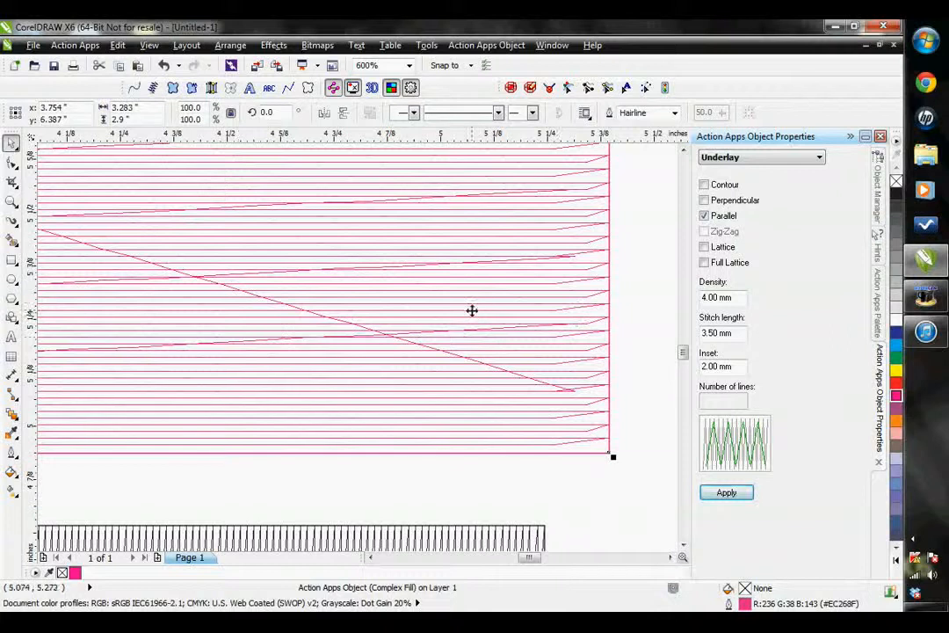
- Replace the black satin path's Perpendicular underlay with a Zig-Zag underlay and apply it
scroll(588, 281, "down", 1)
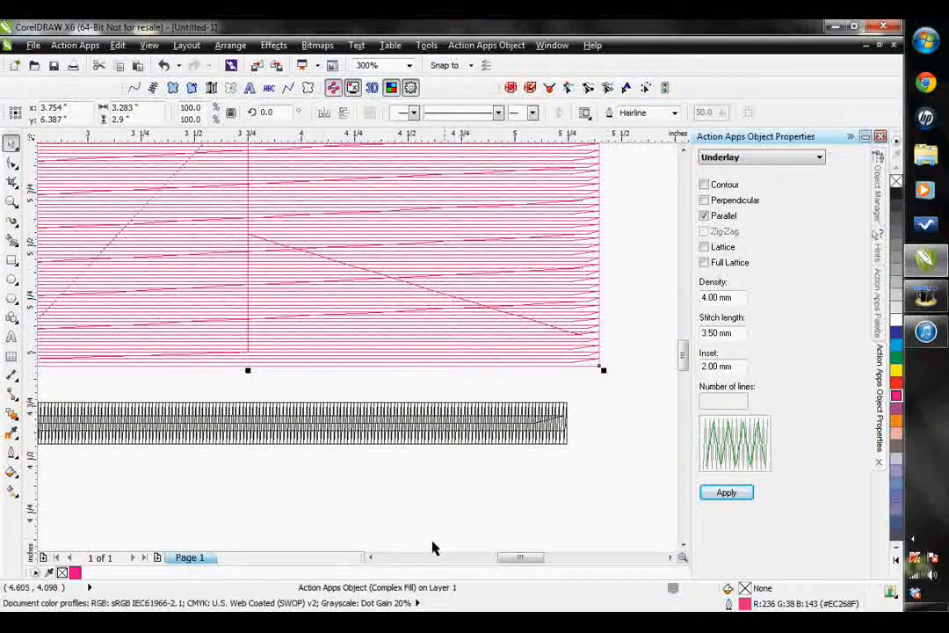
left_click(515, 414)
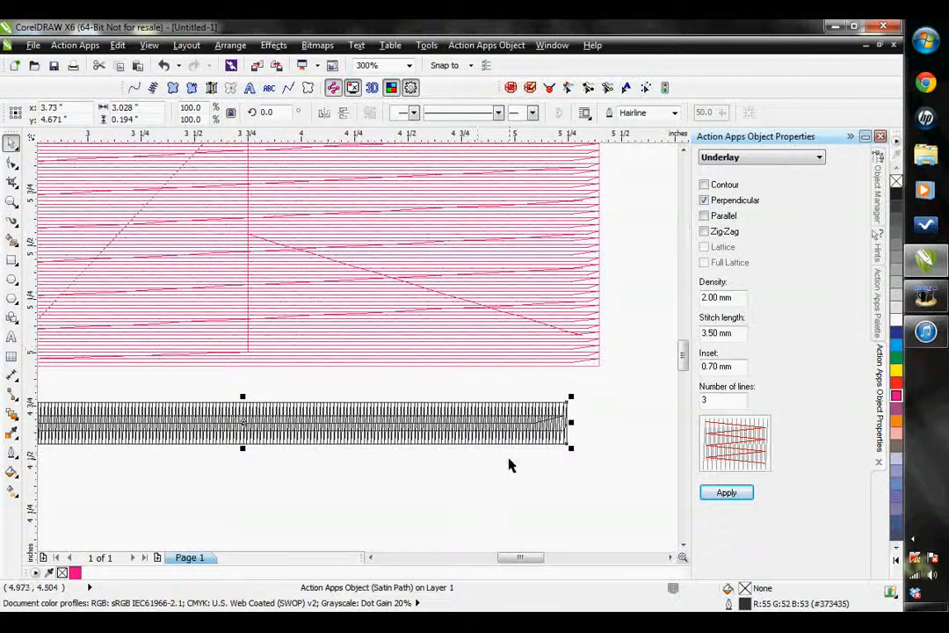
scroll(510, 464, "up", 1)
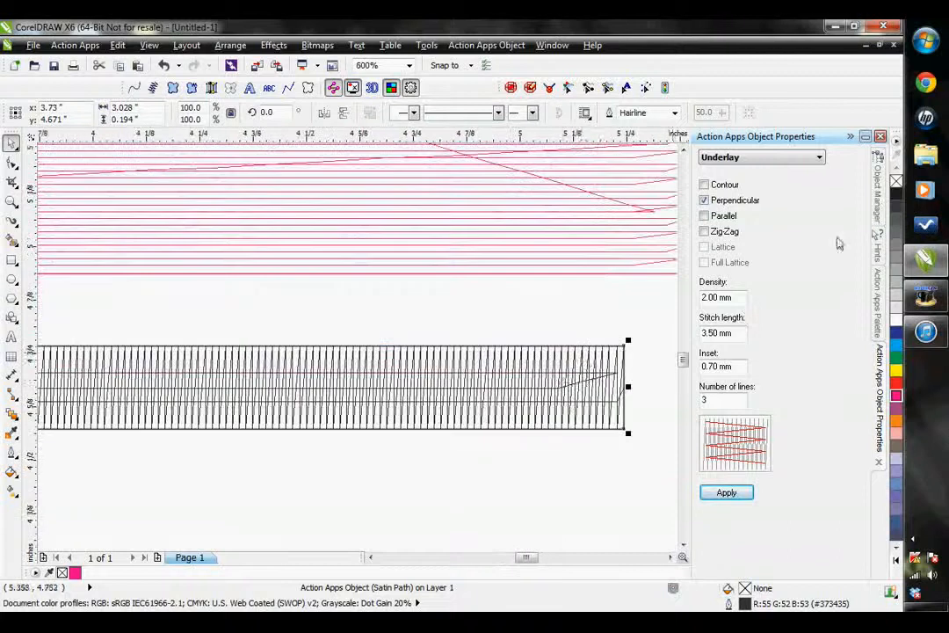
left_click(704, 200)
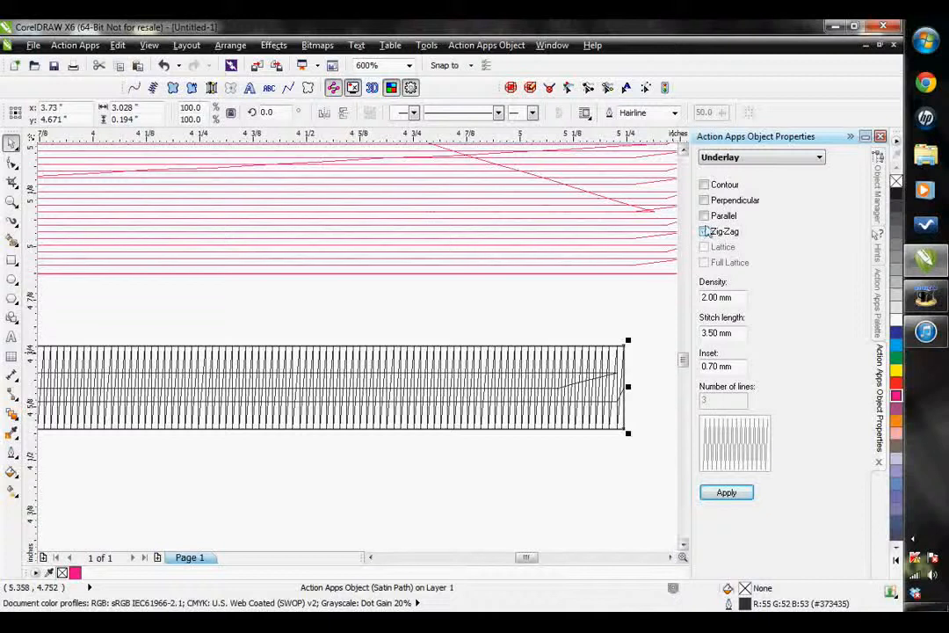
left_click(704, 231)
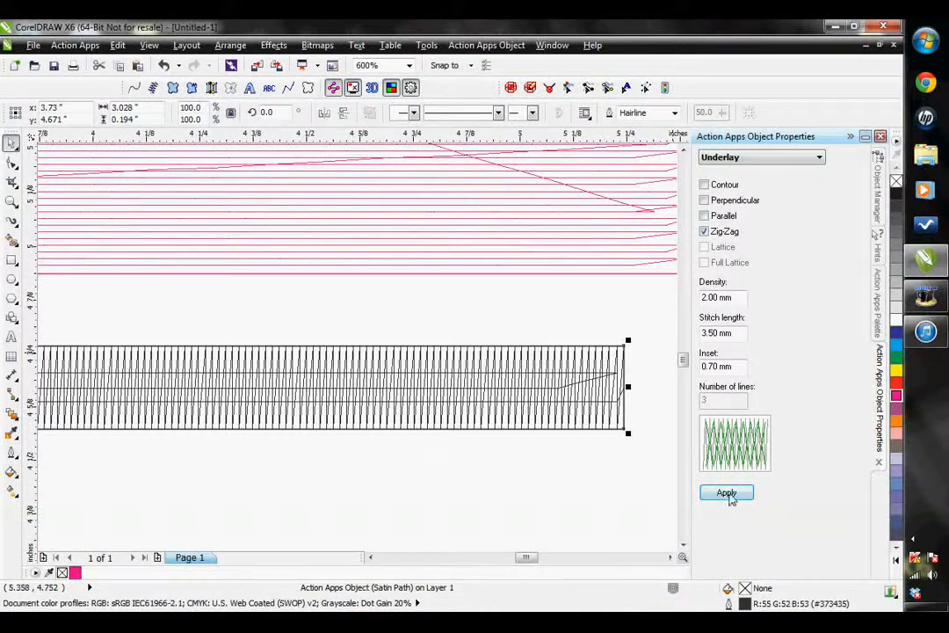
left_click(726, 494)
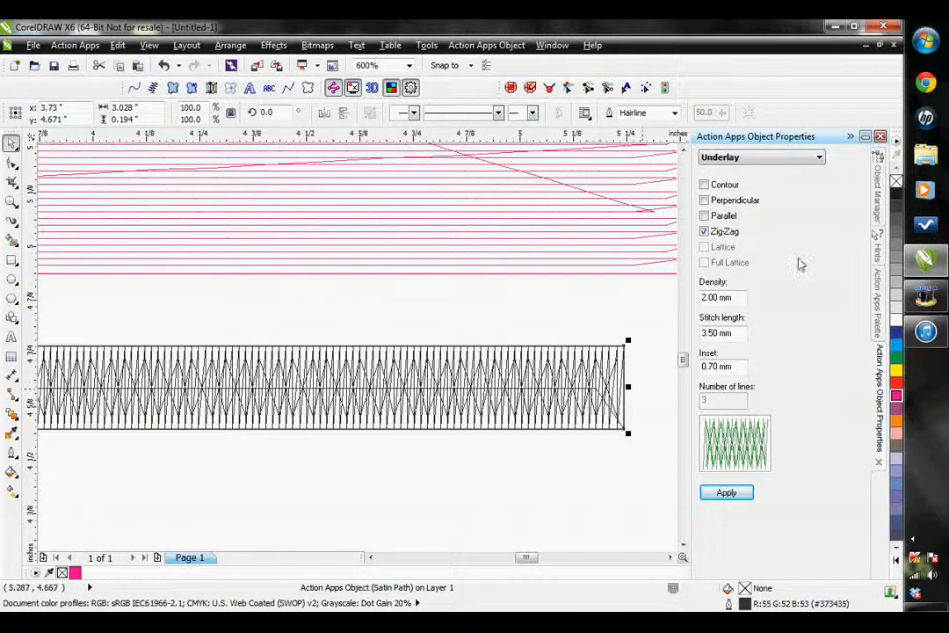
- Replace the pink complex fill's Parallel underlay with a Lattice underlay and apply it
scroll(633, 312, "down", 2)
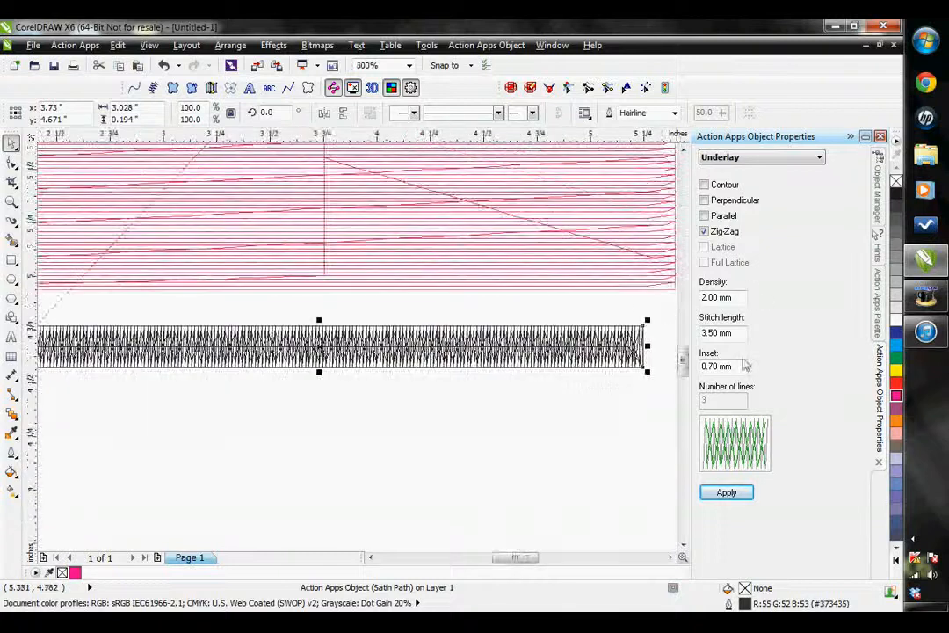
left_click(669, 557)
left_click(669, 557)
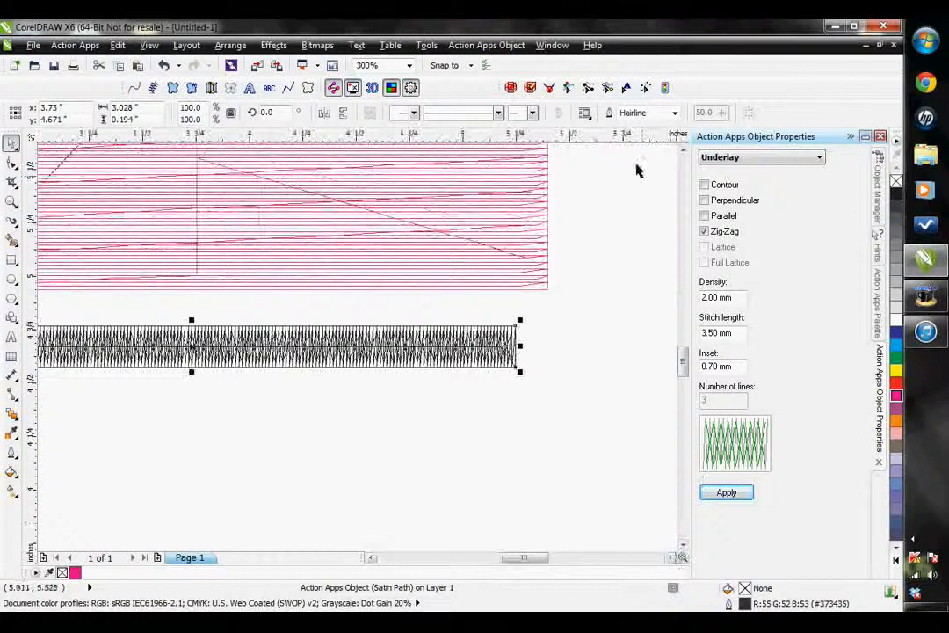
left_click(685, 153)
left_click(684, 153)
left_click(448, 288)
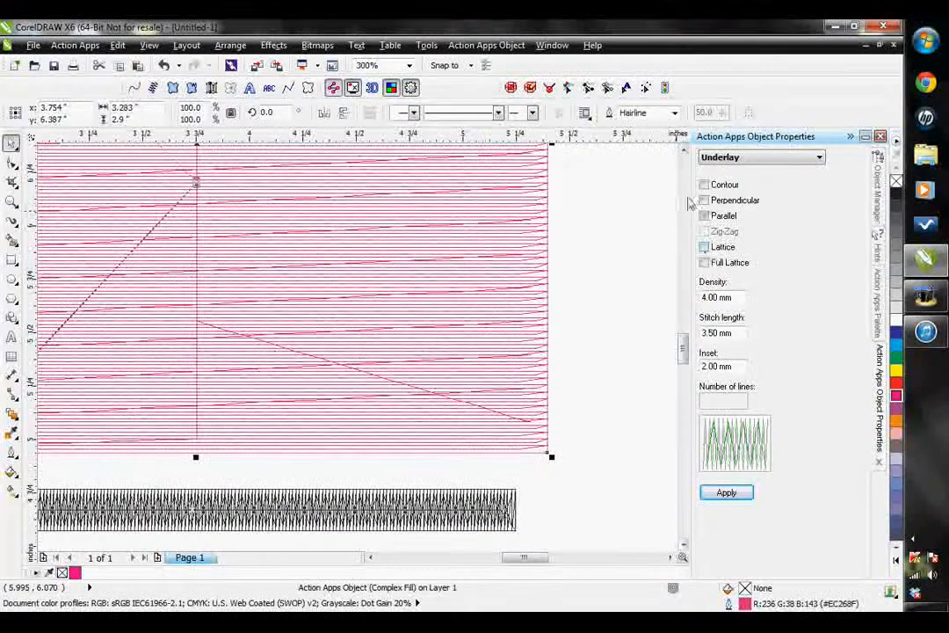
left_click(705, 247)
left_click(703, 249)
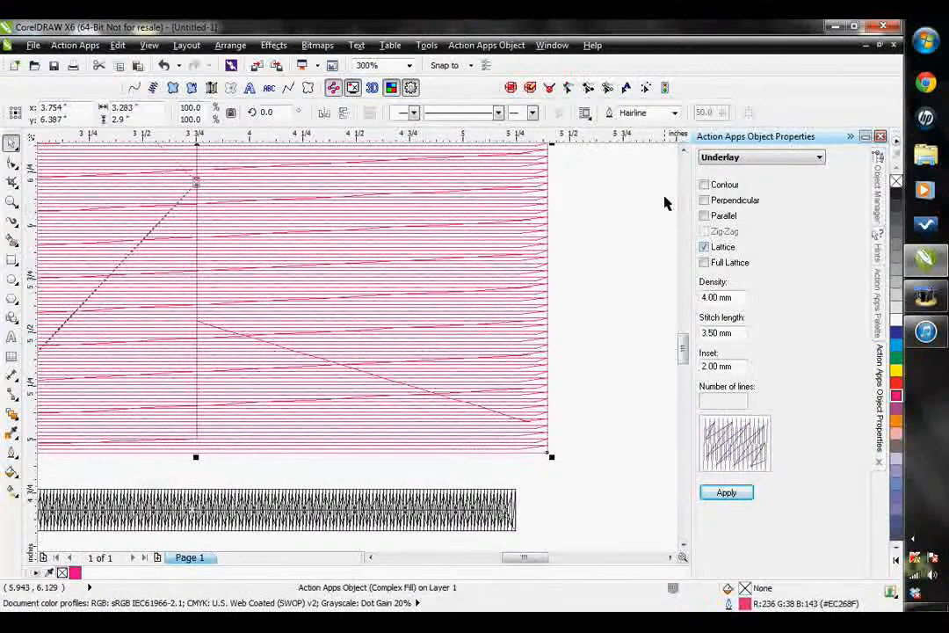
left_click(734, 496)
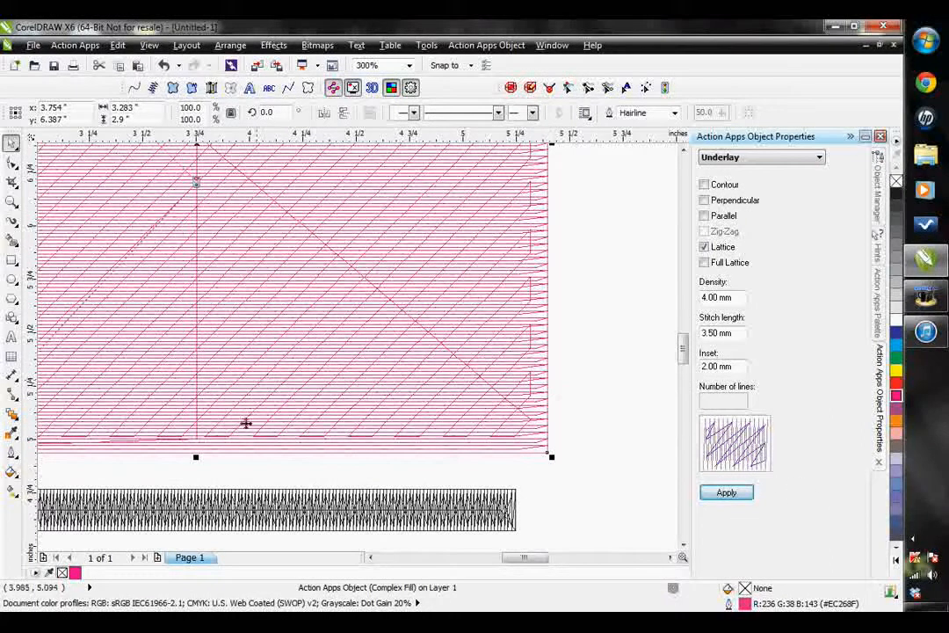
- Switch the pink fill's underlay to Full Lattice and apply it
left_click(704, 263)
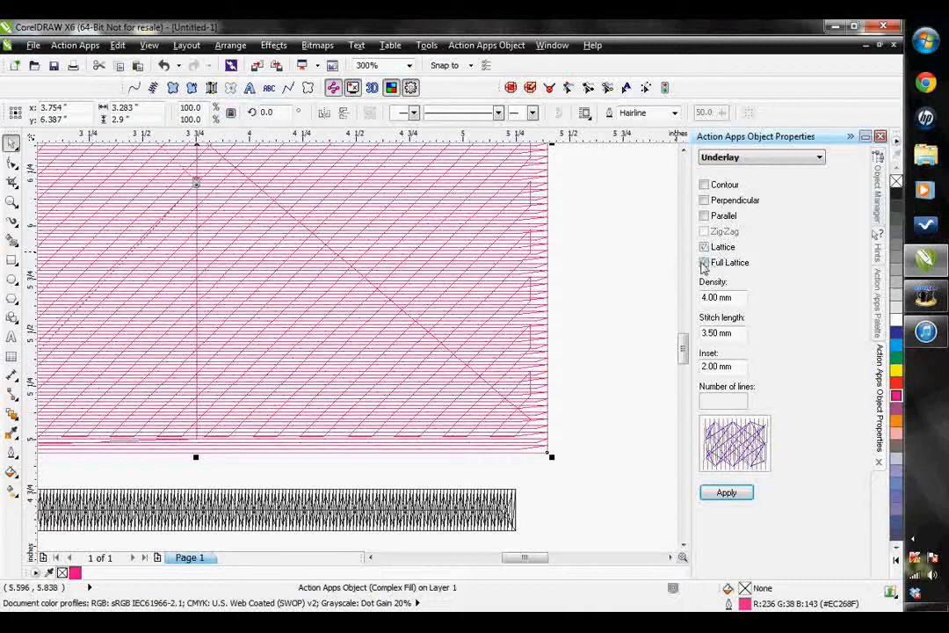
left_click(730, 495)
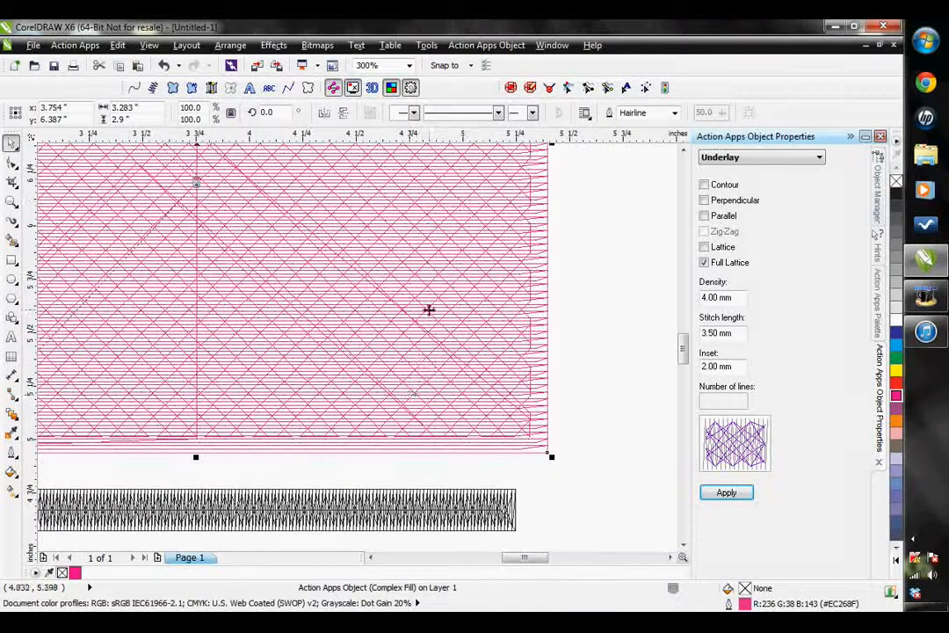
- Delete the pink complex fill and the black satin path from the page
double_click(11, 201)
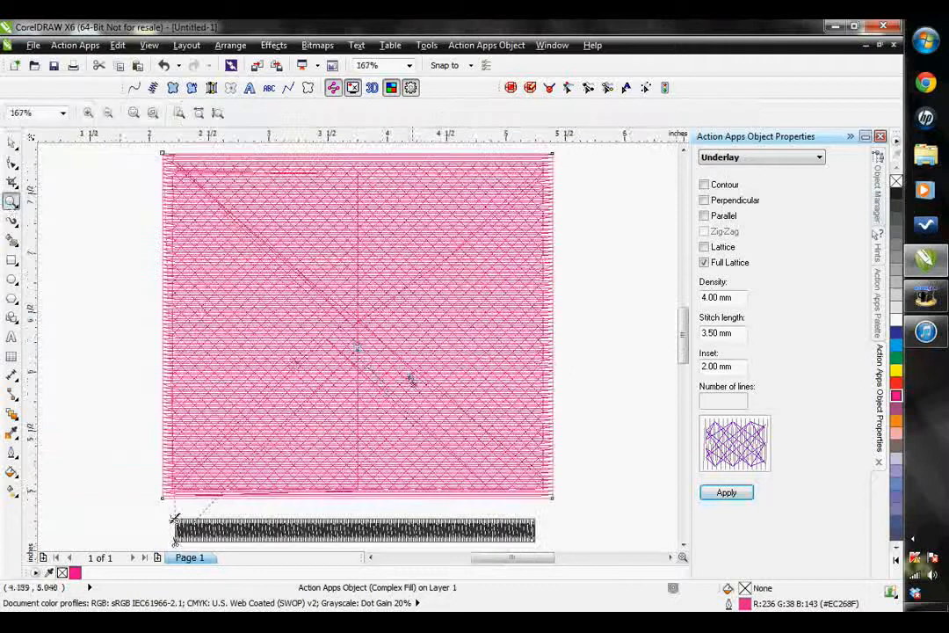
left_click(10, 143)
left_click(336, 270)
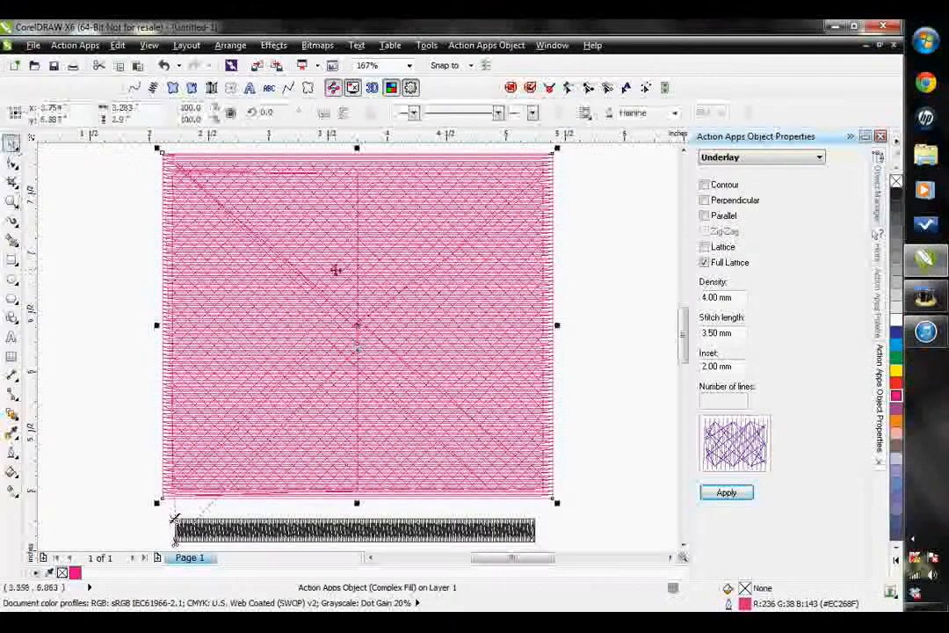
key("Delete")
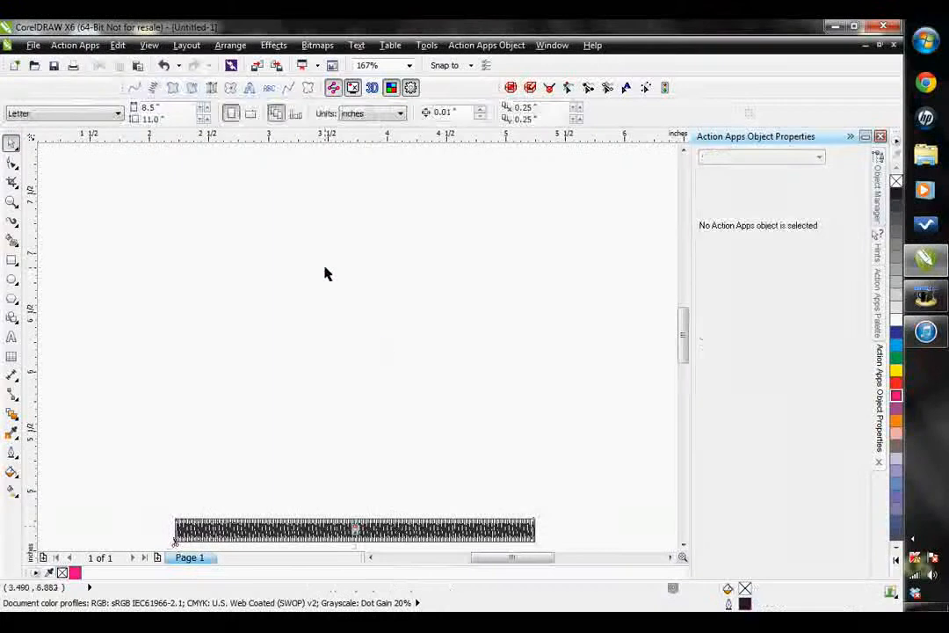
left_click(393, 529)
key("Delete")
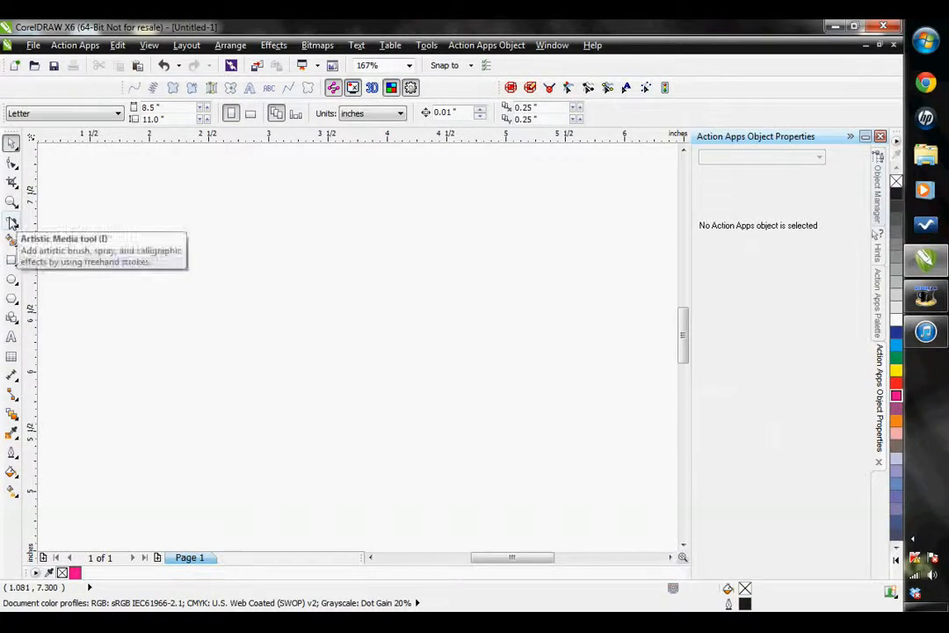
- Draw a sideways S-shaped preset stroke 0.3 inches wide with the Artistic Media tool in the middle of the empty page
left_click(11, 221)
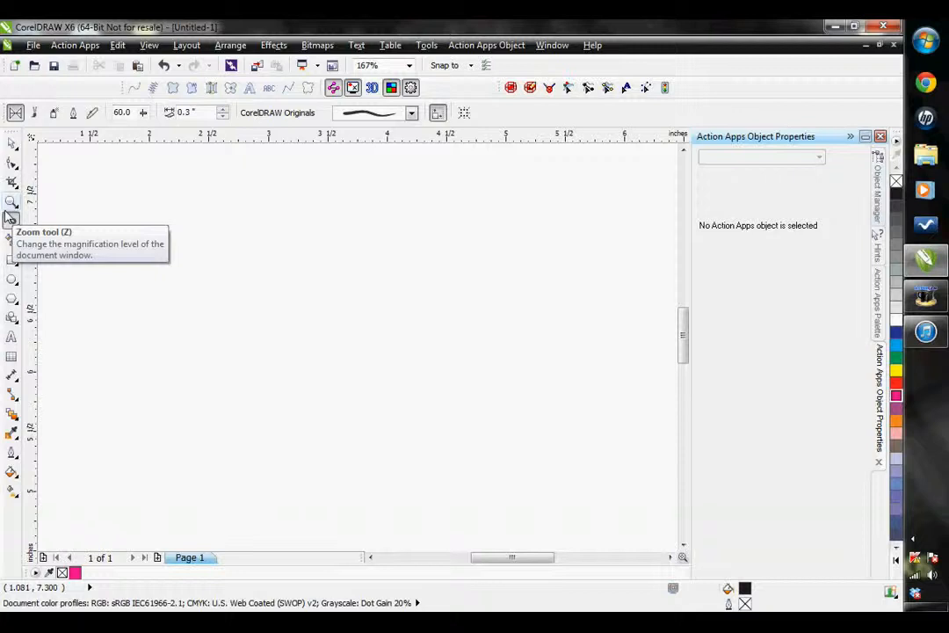
left_click(10, 219)
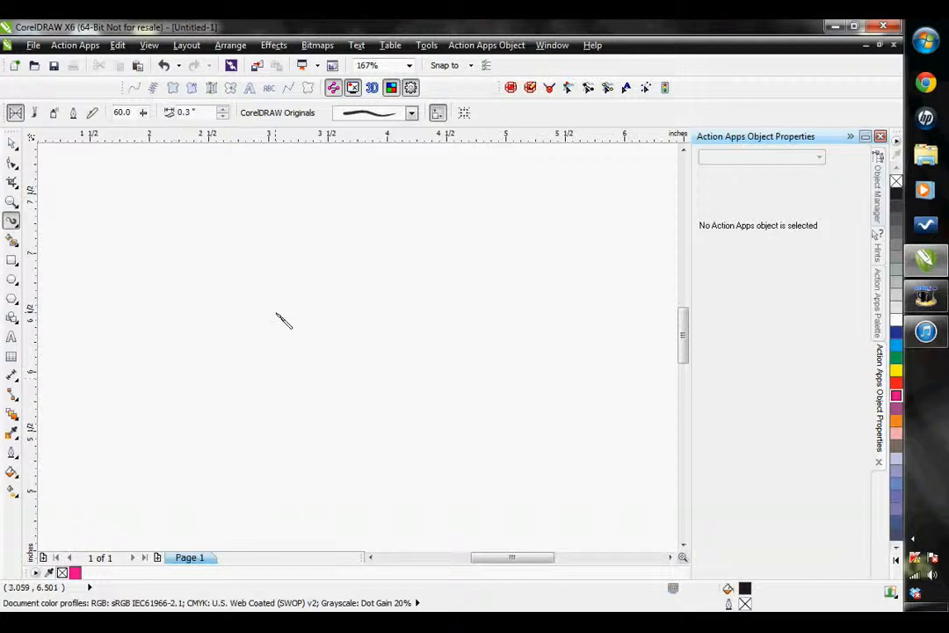
left_click(11, 222)
mouse_move(239, 393)
left_mouse_down()
mouse_move(231, 362)
mouse_move(261, 330)
mouse_move(307, 356)
mouse_move(461, 403)
mouse_move(480, 339)
mouse_move(434, 333)
left_mouse_up()
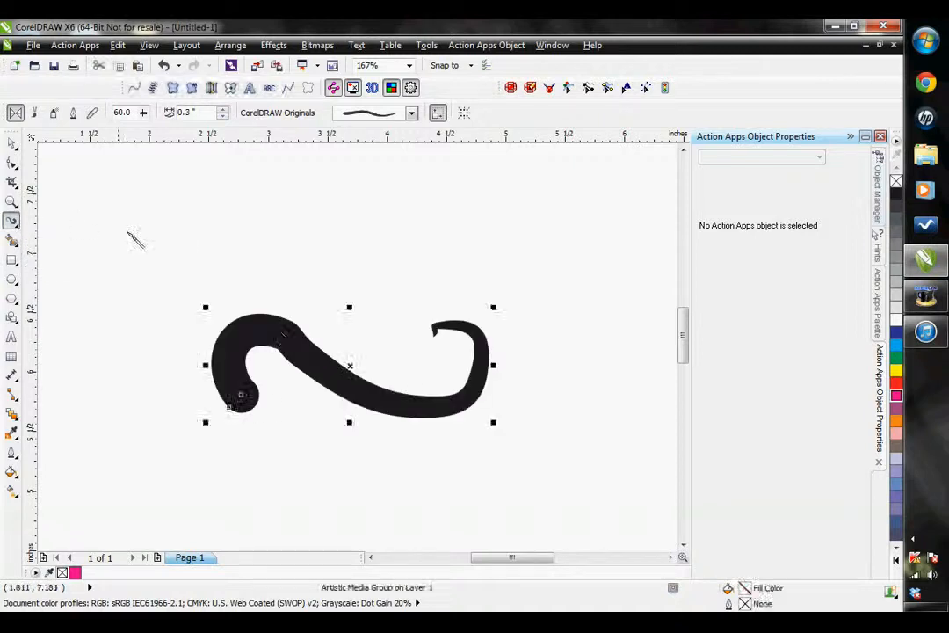
- Smooth the stroke's path by deleting three surplus nodes, including the hooked tail end, and reshaping the curve at the remaining nodes
left_click(11, 163)
left_click(273, 331)
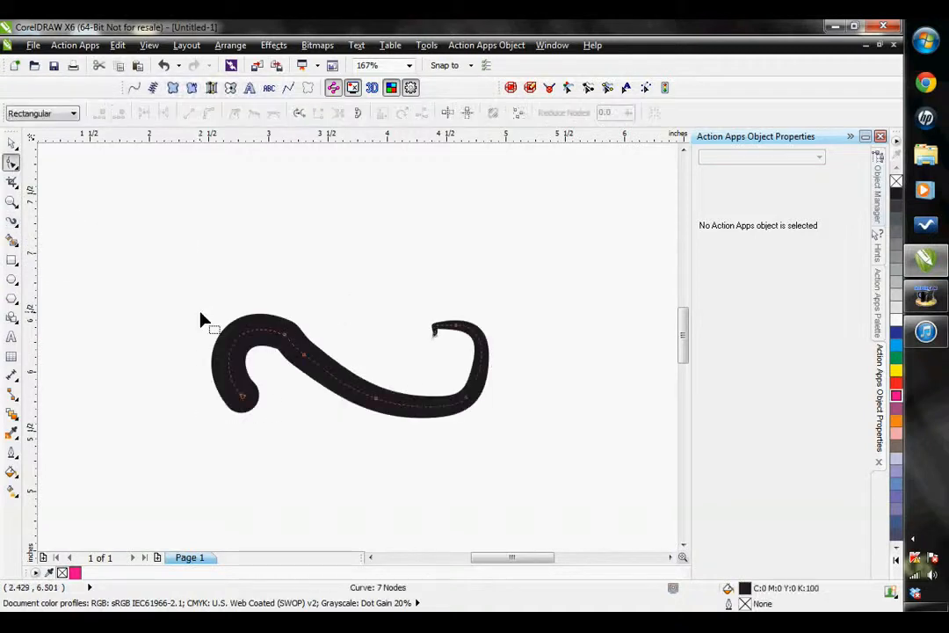
double_click(285, 336)
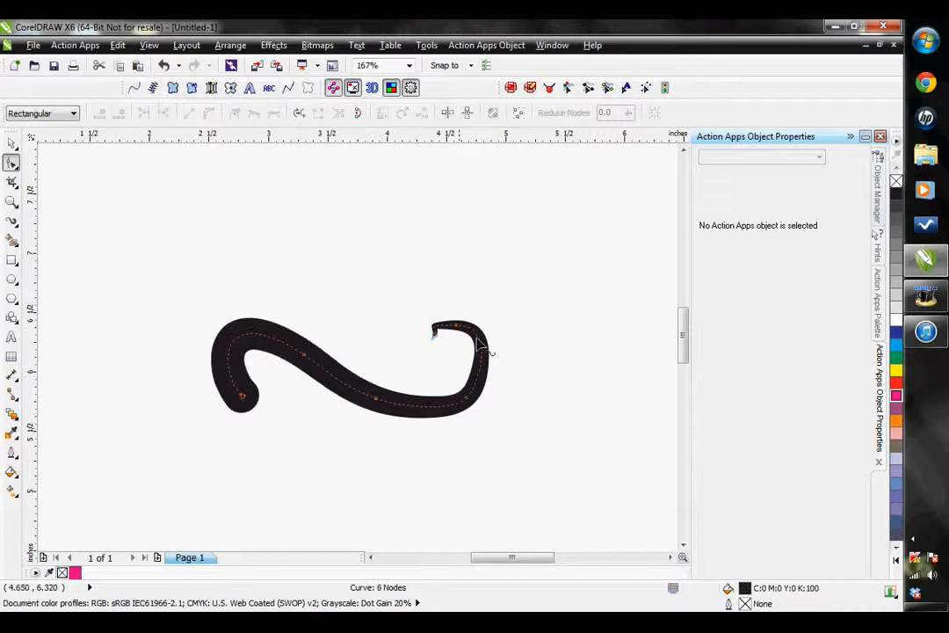
double_click(436, 332)
left_click_drag(462, 335, 498, 332)
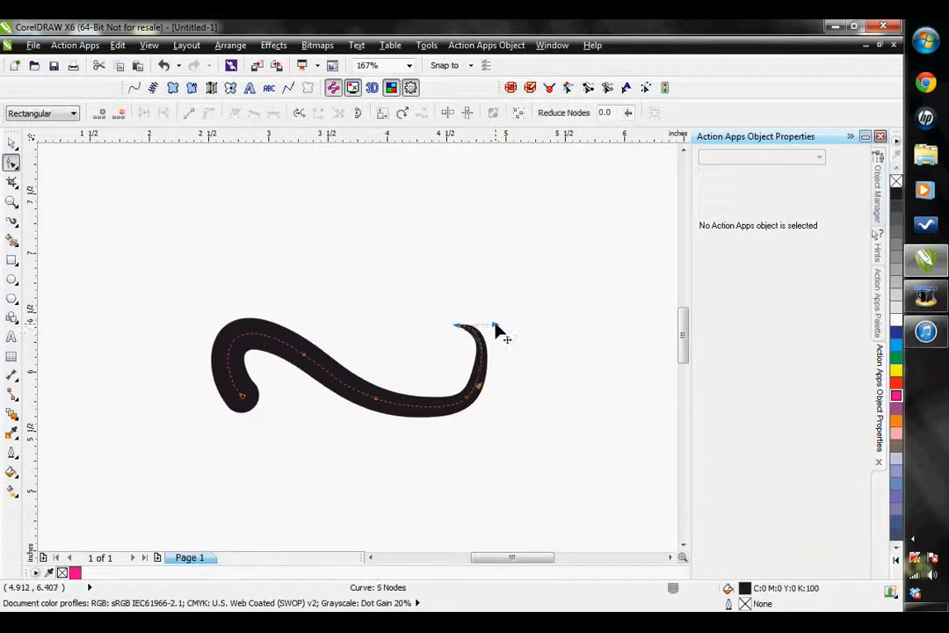
left_click(378, 402)
double_click(378, 402)
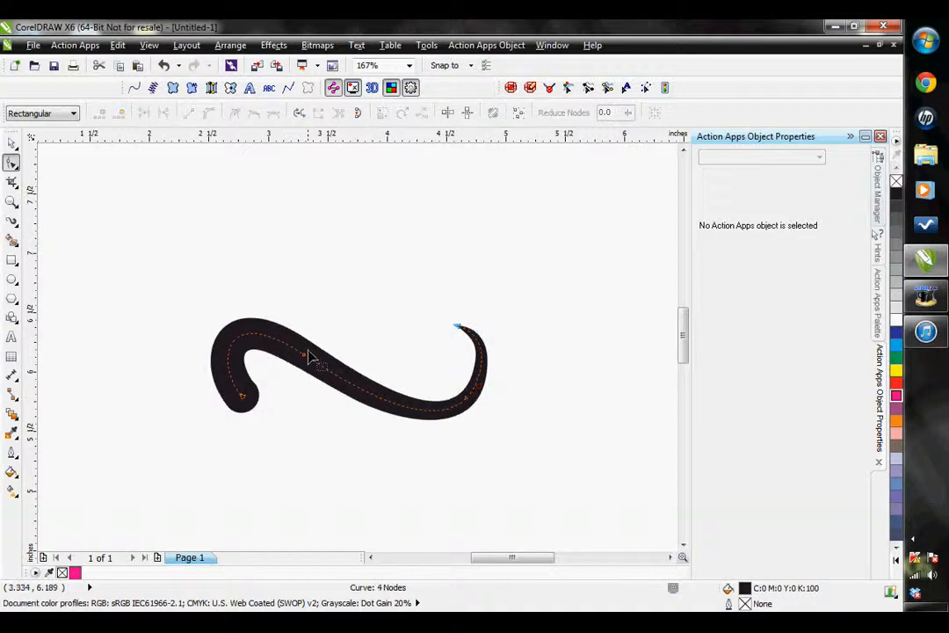
left_click_drag(308, 363, 321, 322)
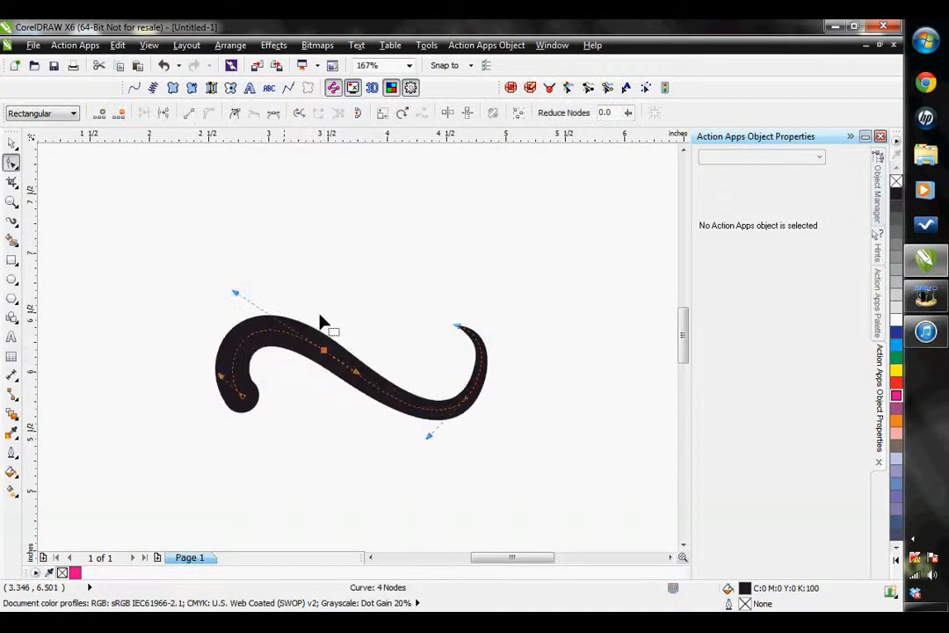
- Select the black S-shaped stroke and break its Artistic Media group apart
left_click(12, 145)
left_click(155, 233)
left_click_drag(141, 220, 581, 492)
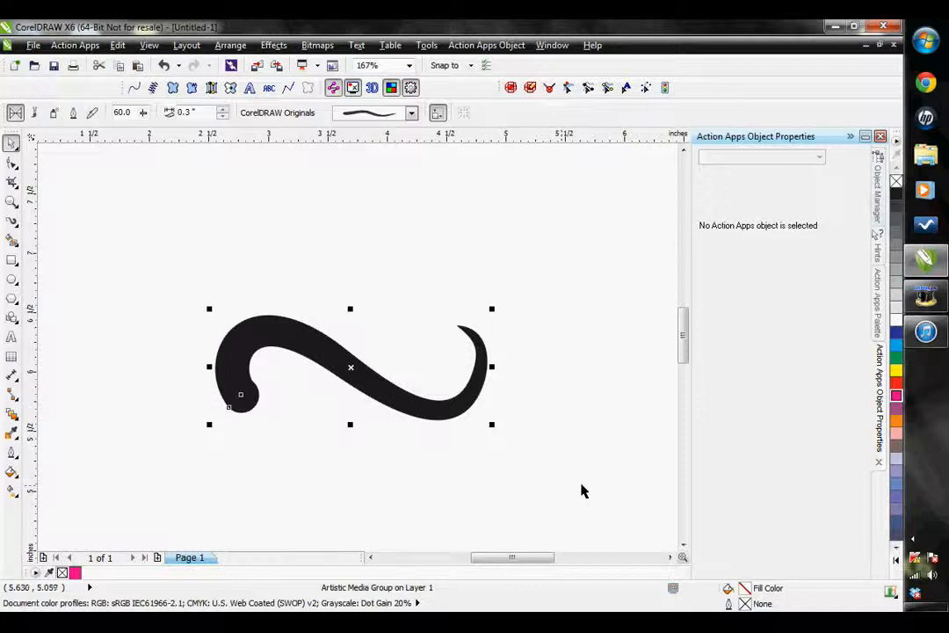
left_click(227, 45)
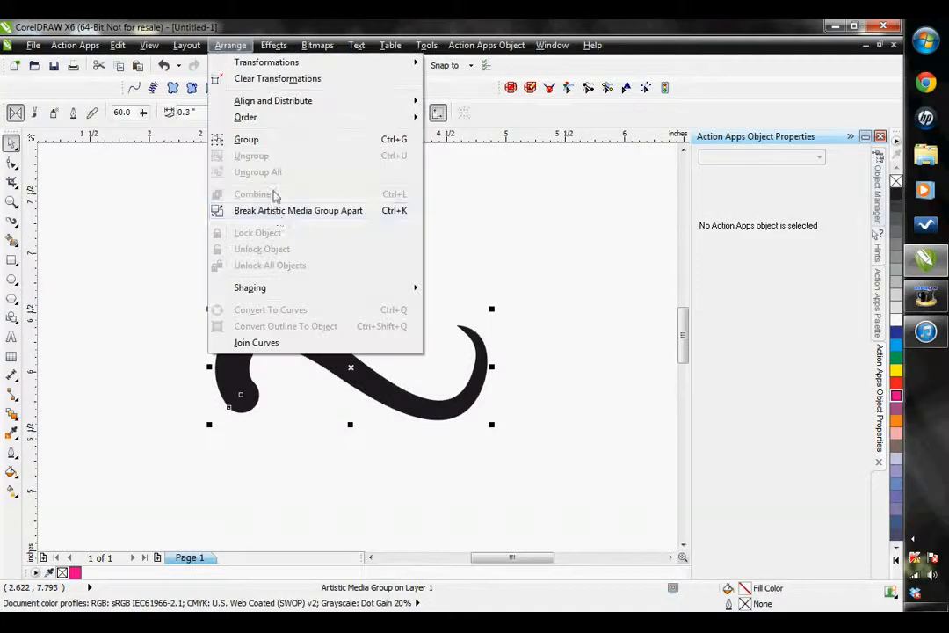
left_click(278, 218)
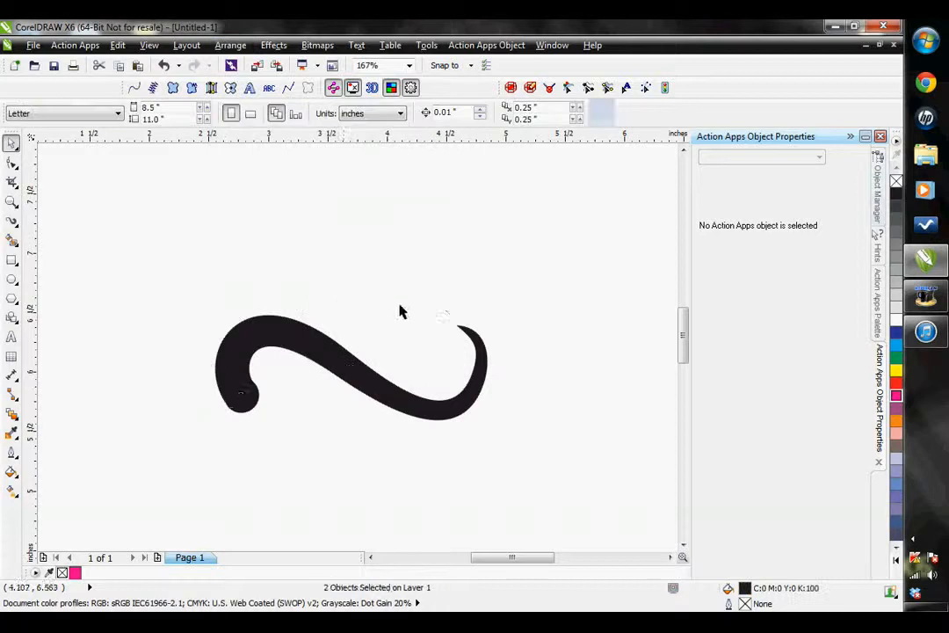
- Separate the black curved shape from its control path, delete the leftover path, and move the shape back toward the middle
left_click_drag(329, 339, 339, 218)
left_click(335, 388)
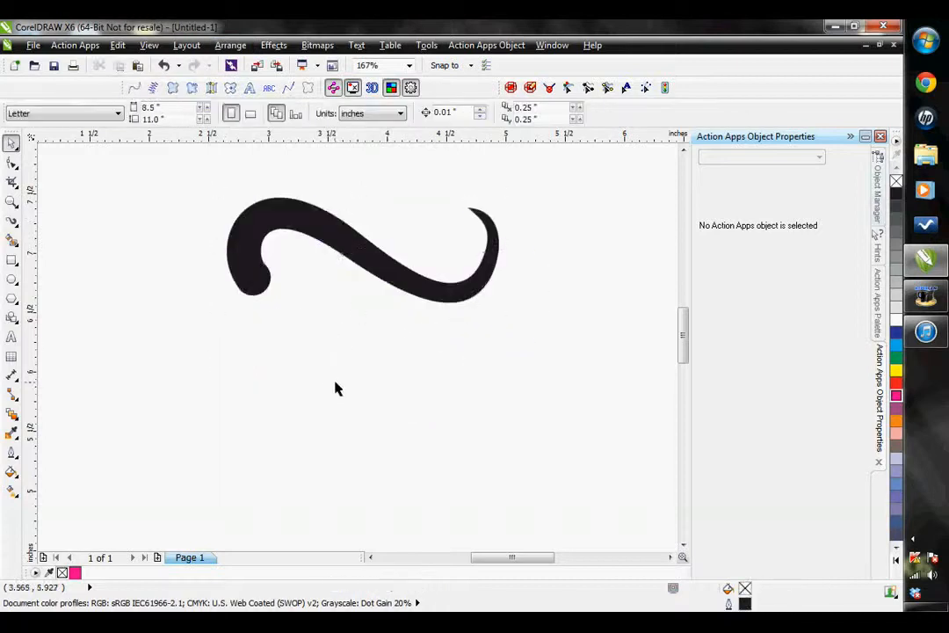
left_click_drag(201, 345, 664, 524)
left_click(356, 421)
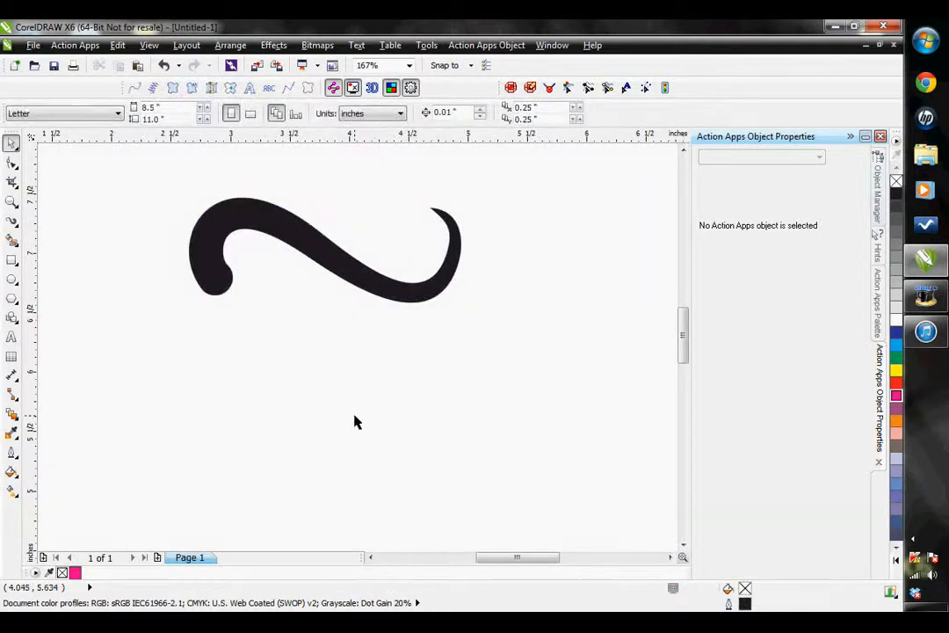
left_click_drag(309, 227, 327, 283)
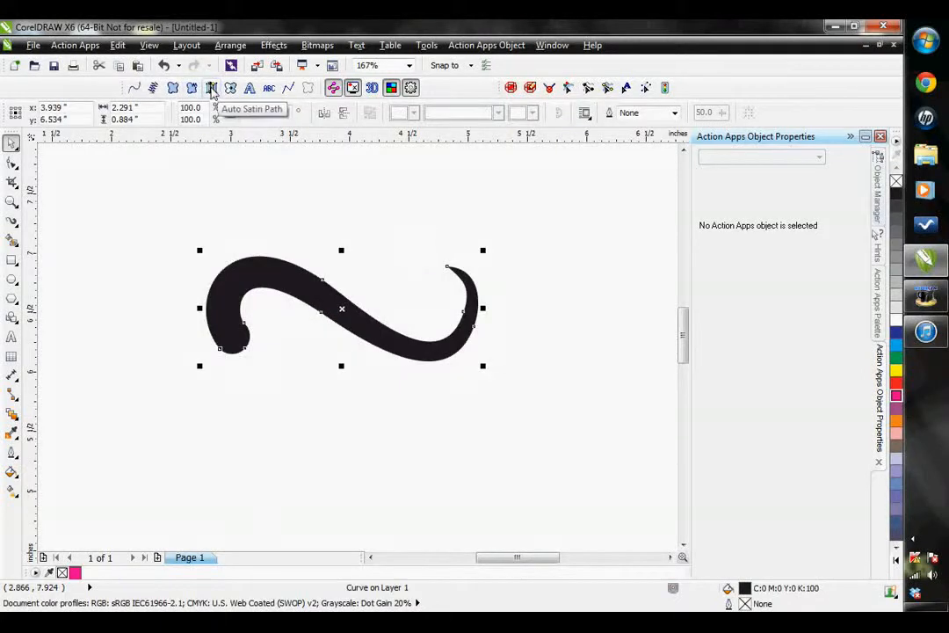
- Convert the curved shape to an Auto Satin Path and apply Percentage pull compensation of 125%
left_click(211, 92)
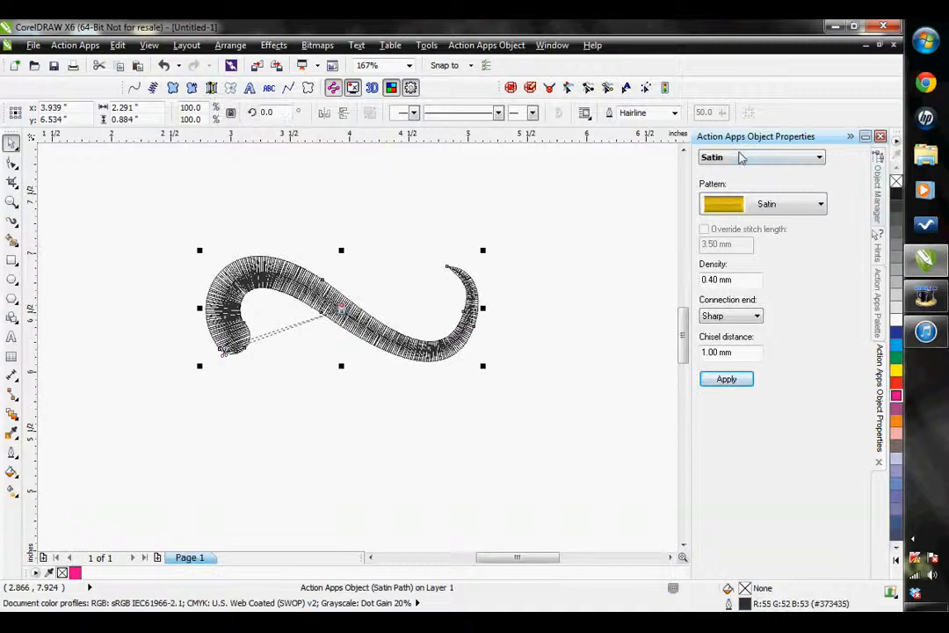
left_click(742, 158)
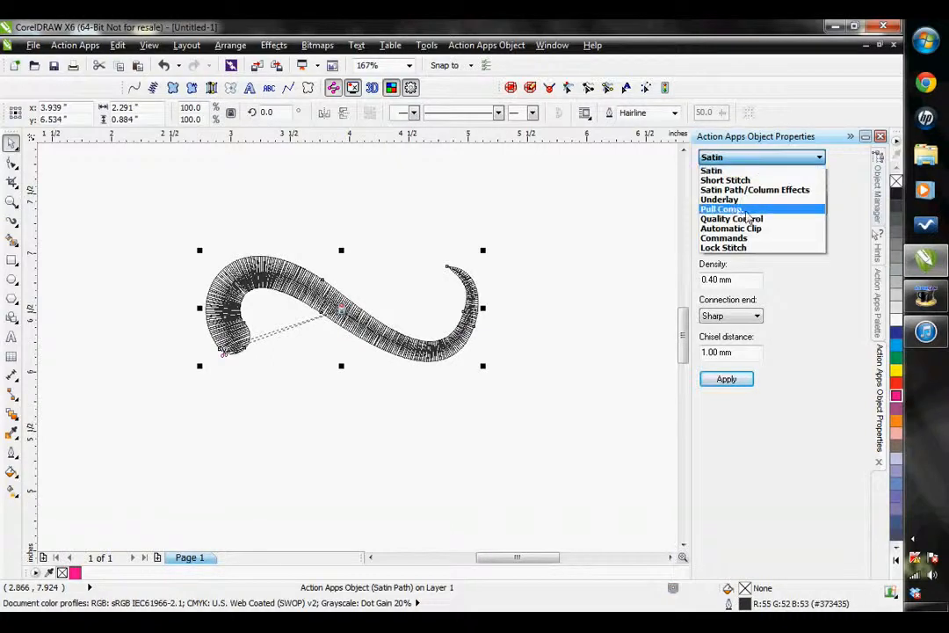
left_click(739, 210)
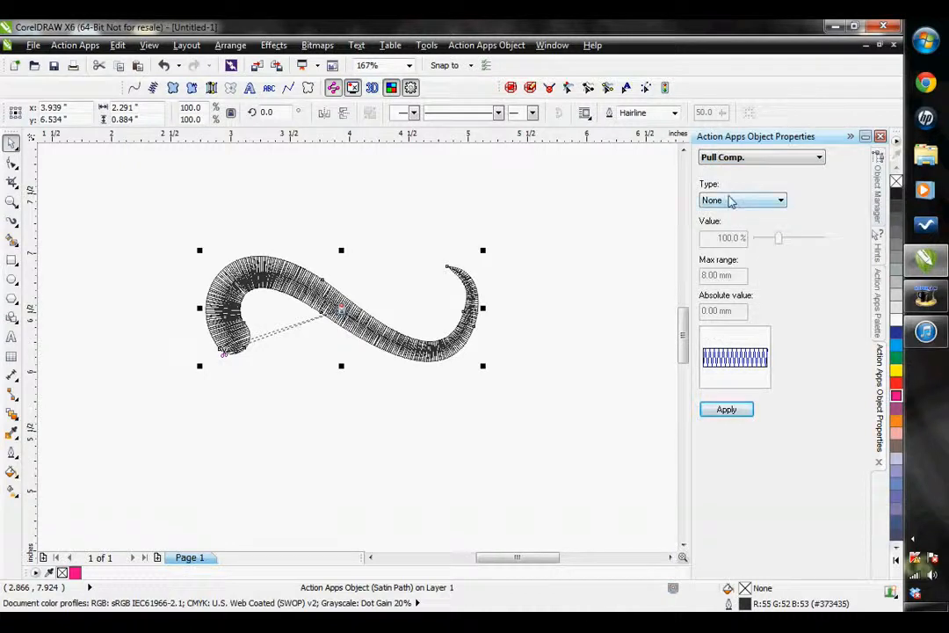
left_click(729, 202)
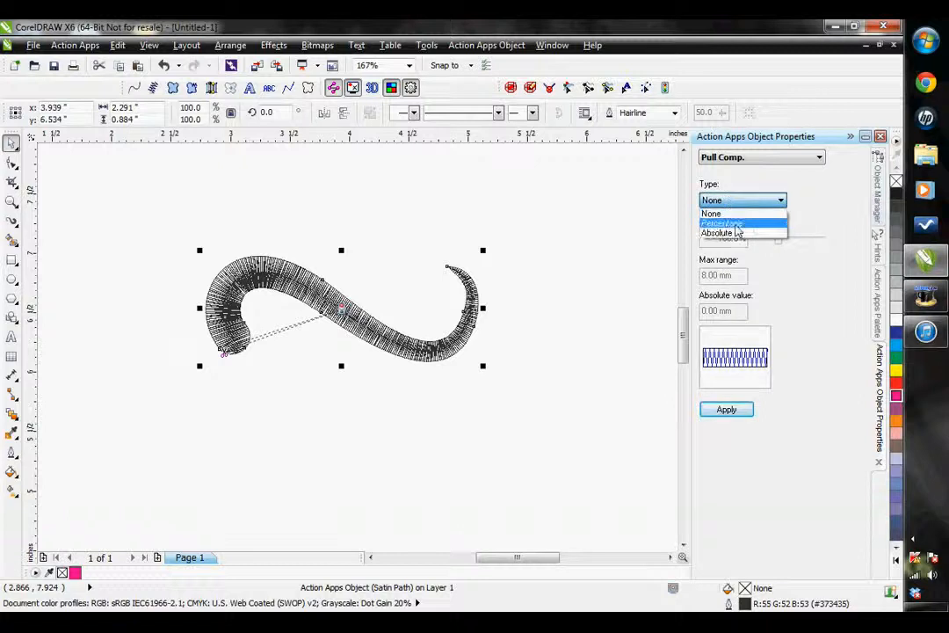
left_click(736, 225)
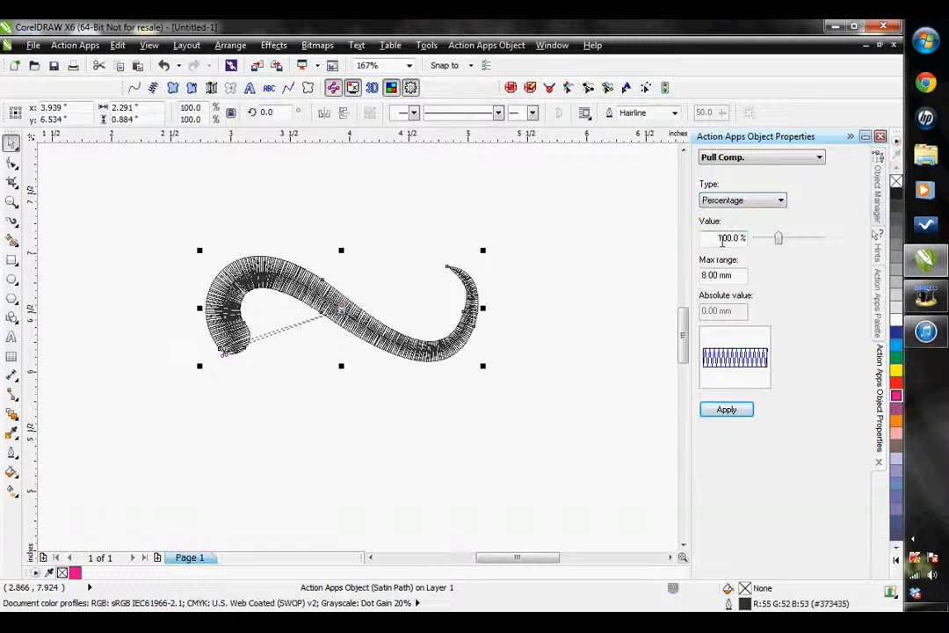
left_click_drag(779, 239, 788, 242)
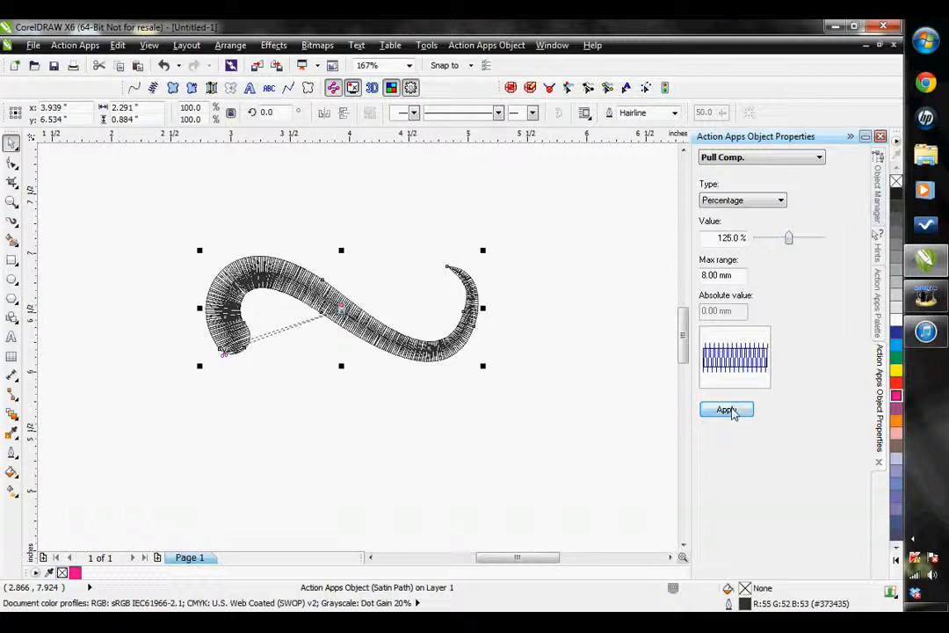
left_click(727, 410)
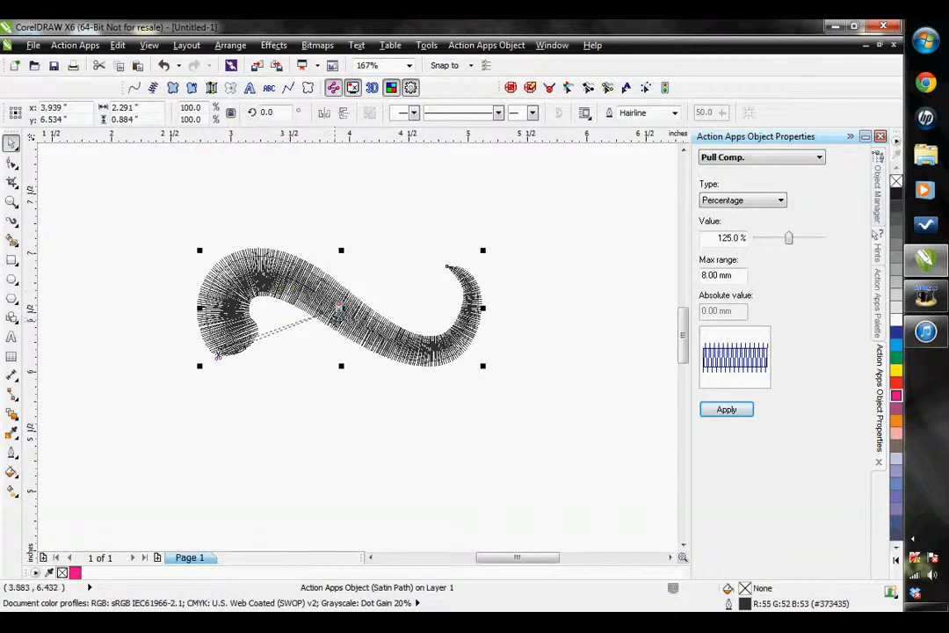
- Set the maximum range of the curve's percentage pull compensation to 5.00 mm and apply it
scroll(338, 305, "up", 2)
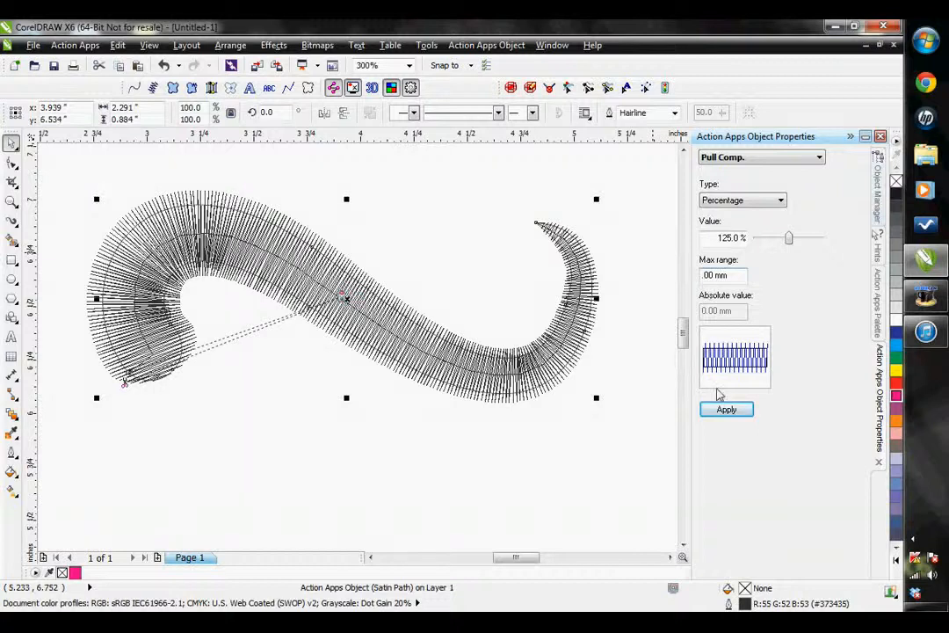
type("5")
left_click(726, 411)
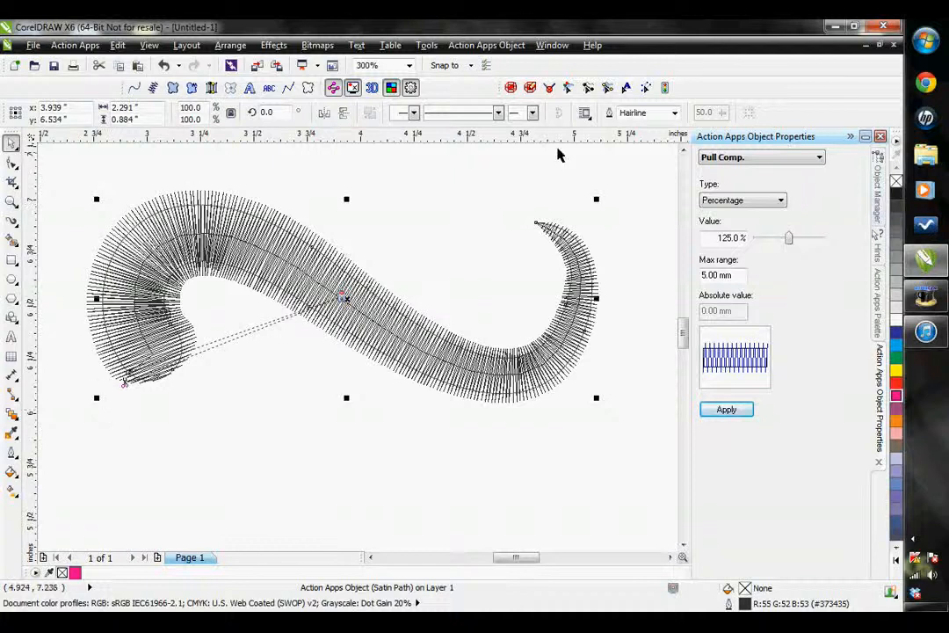
- Switch the curve's pull compensation to Absolute with a value of 2.00 mm and apply it
left_click(717, 201)
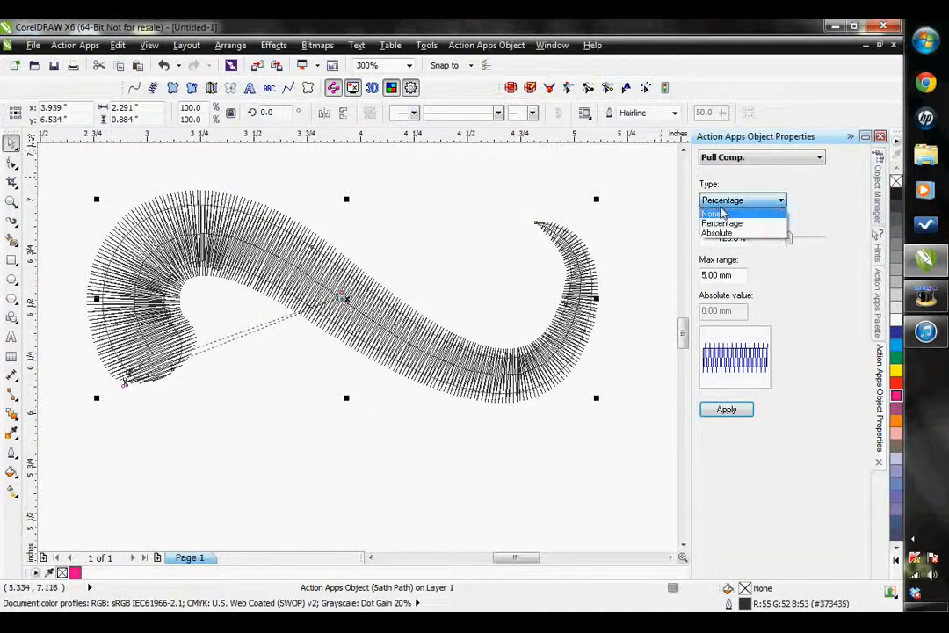
left_click(719, 232)
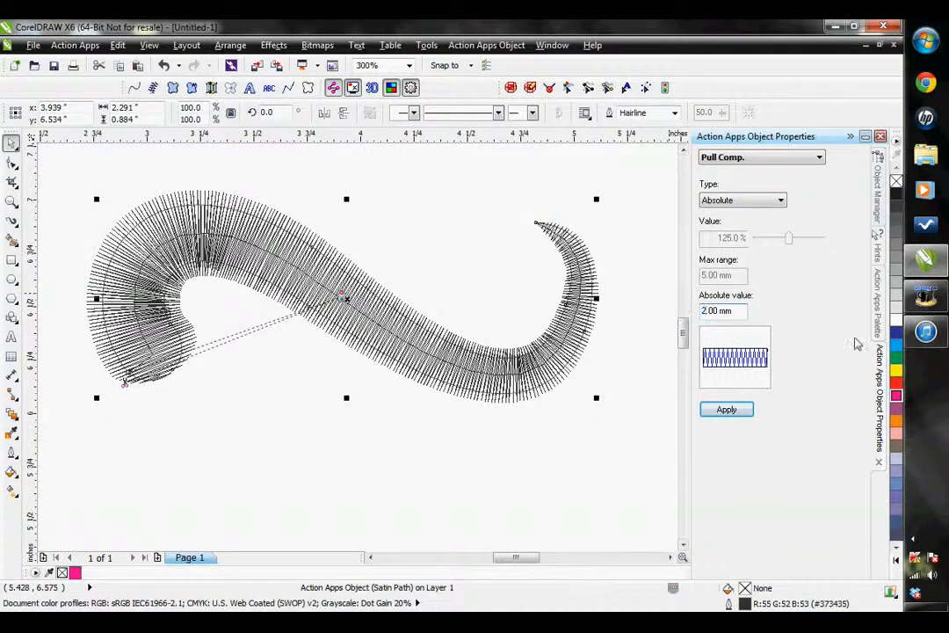
left_click(726, 409)
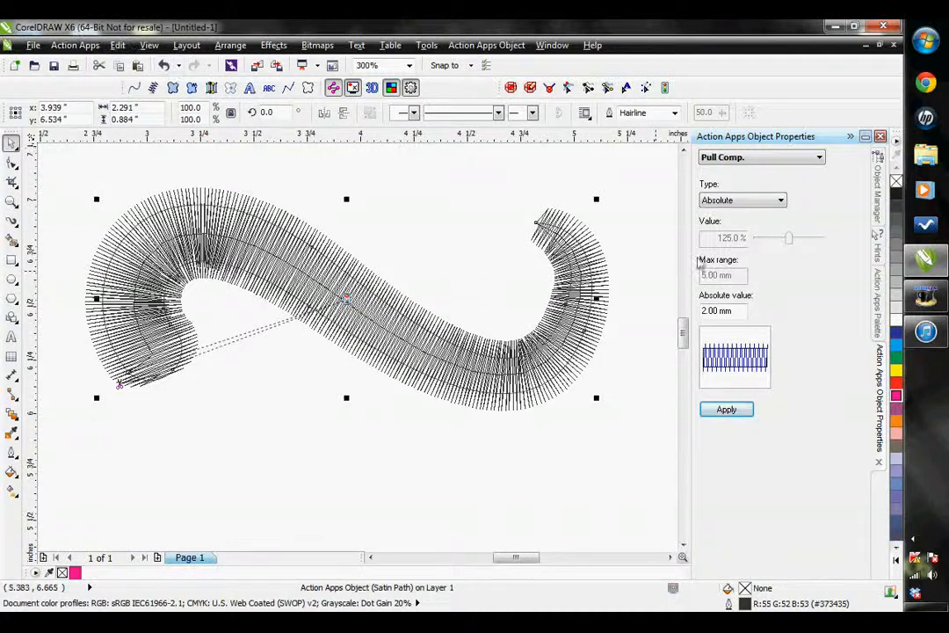
- View the Quality Control properties of the satin curve, then deselect it
left_click(738, 158)
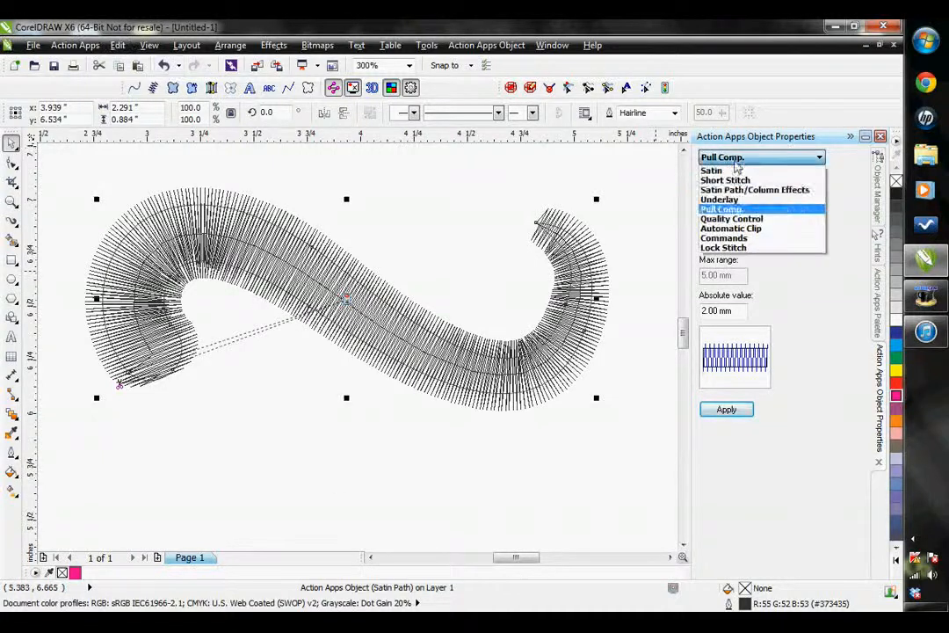
left_click(788, 221)
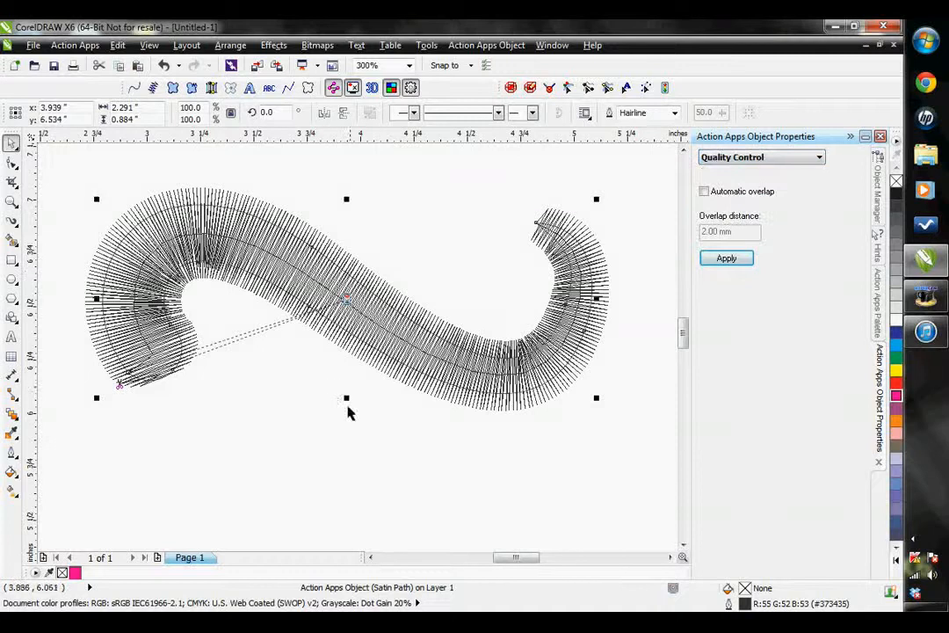
left_click(349, 479)
- Add the letter T in Arial below the satin curve and enlarge it to about 0.67 by 0.85 inches
scroll(511, 452, "down", 1)
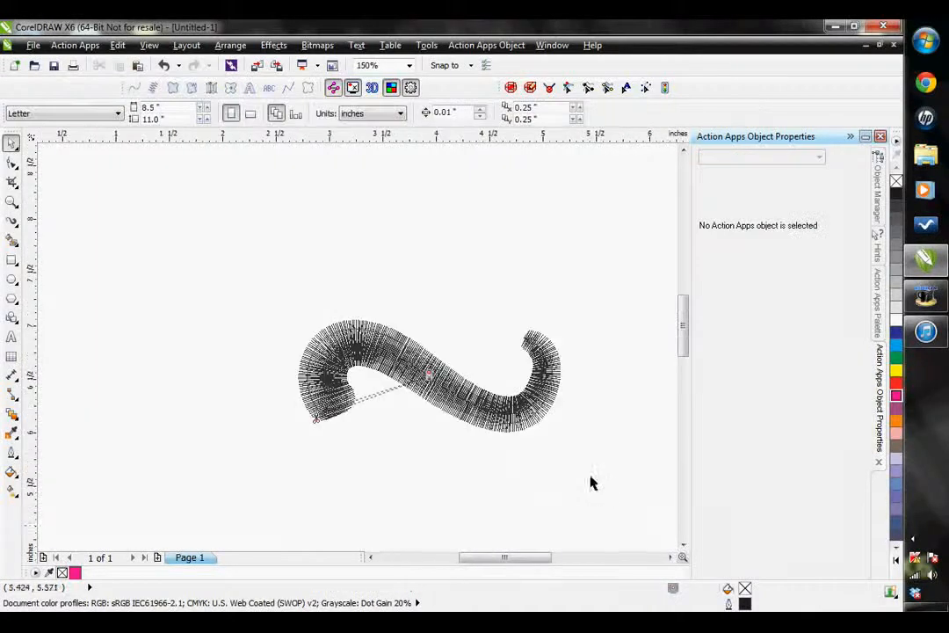
left_click(683, 544)
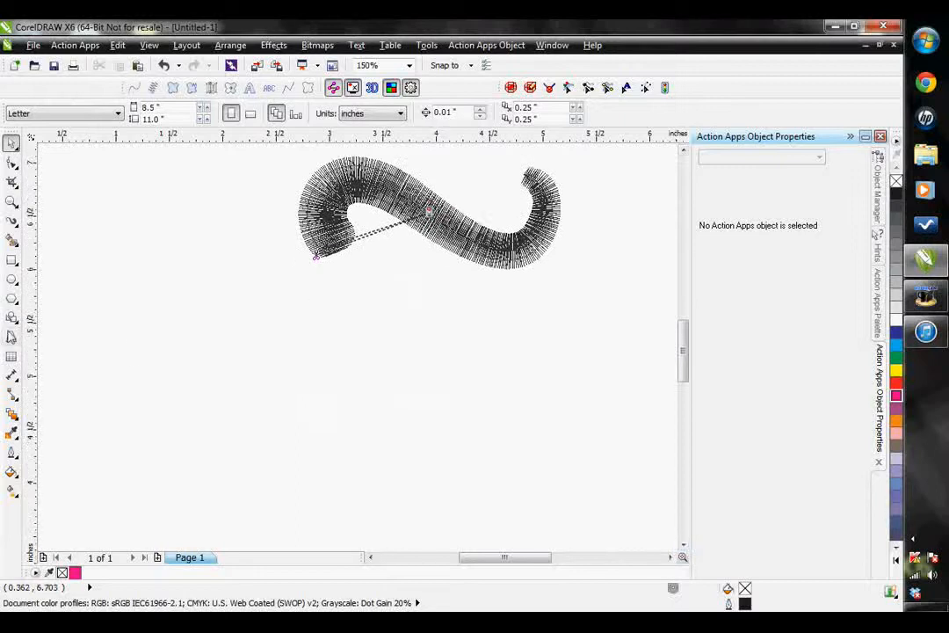
left_click(459, 362)
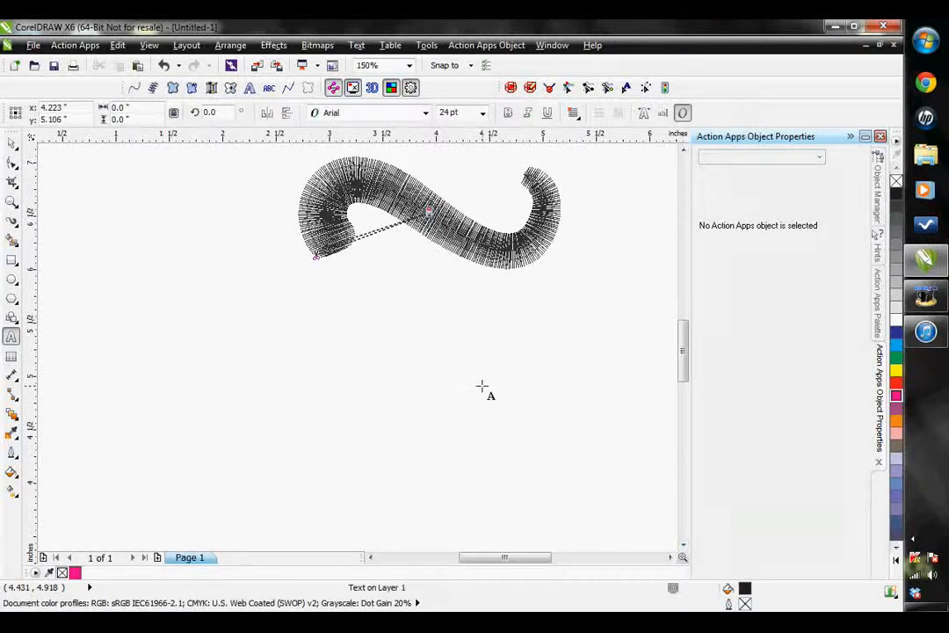
type("T")
key("ctrl+space")
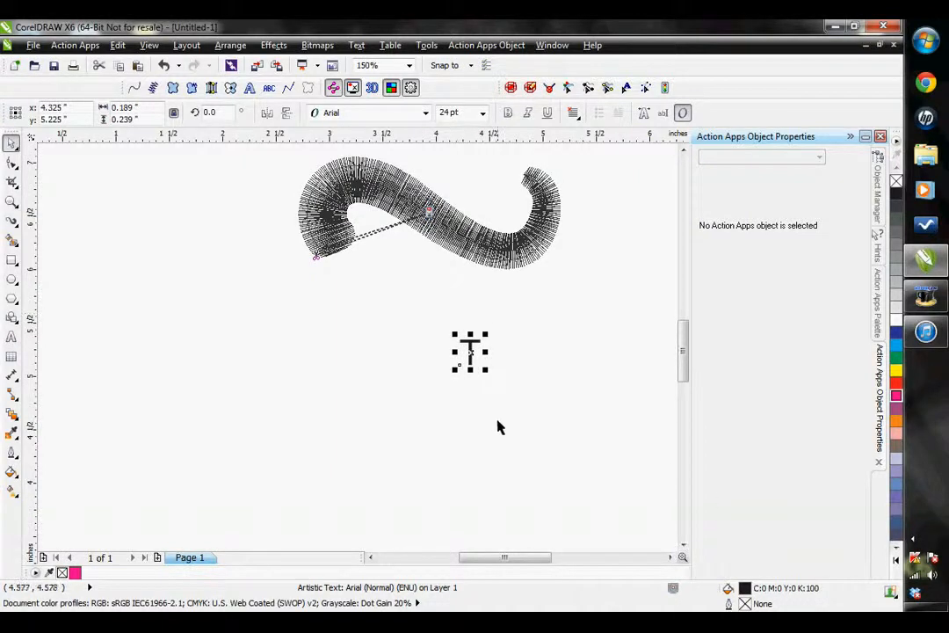
left_click_drag(485, 372, 560, 439)
left_click_drag(506, 353, 475, 336)
- Convert the letter T to an Auto Satin Path and display the yellow editing points where the stem meets the crossbar
left_click(211, 88)
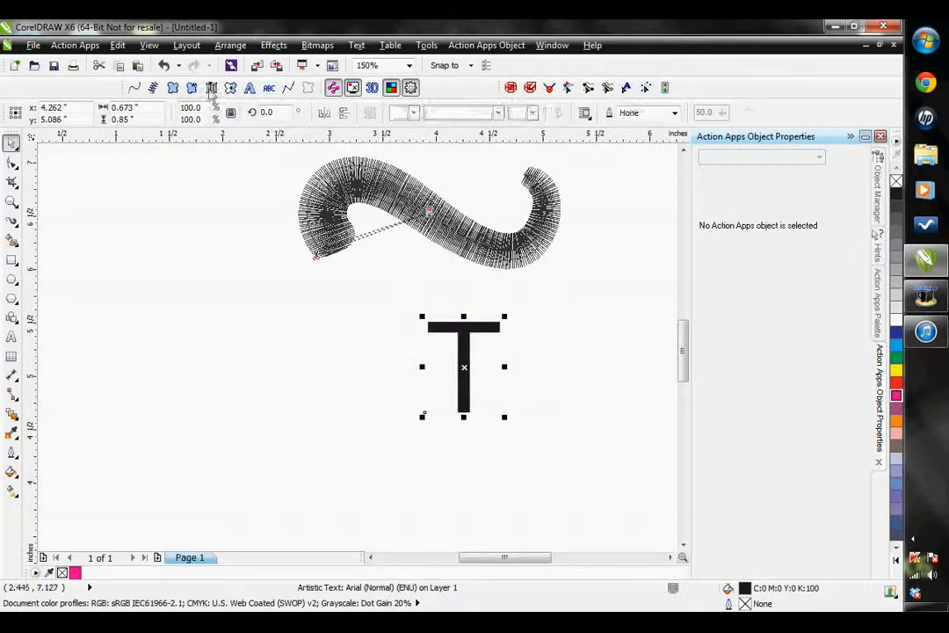
scroll(485, 352, "up", 2)
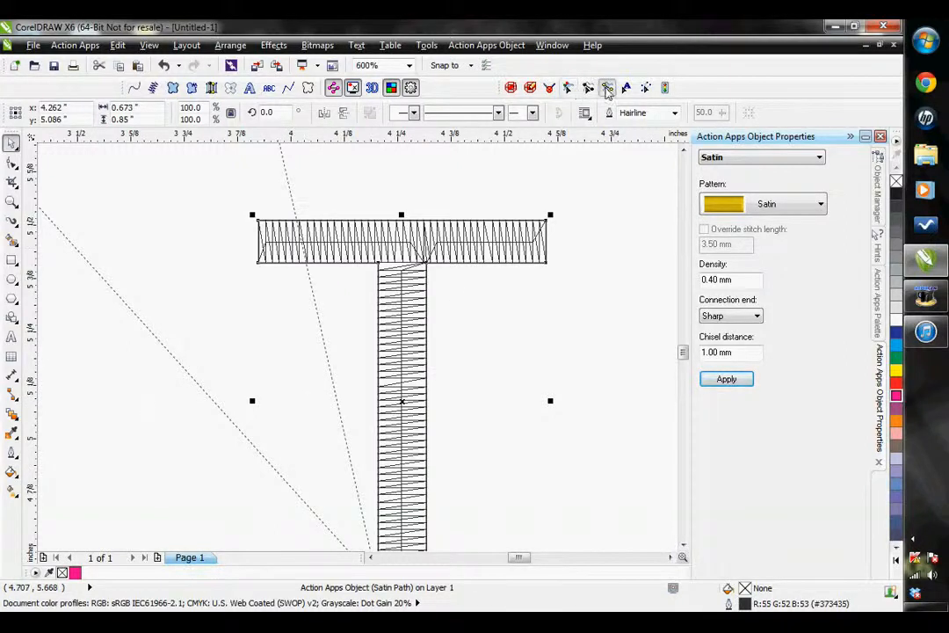
left_click(607, 87)
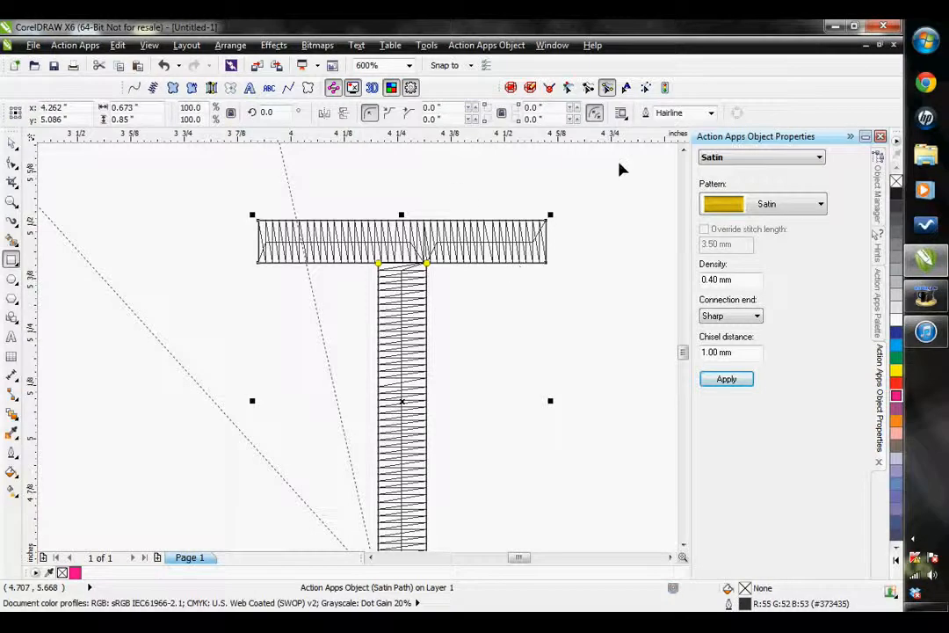
- Enable automatic overlap in the T's Quality Control settings with a 2.00 mm overlap distance and apply it
left_click(738, 158)
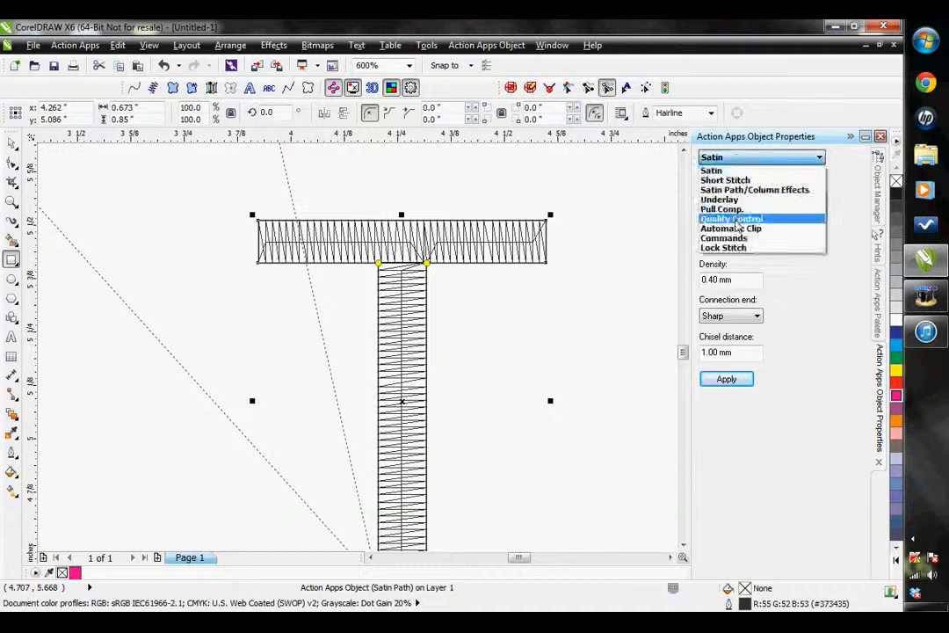
left_click(738, 219)
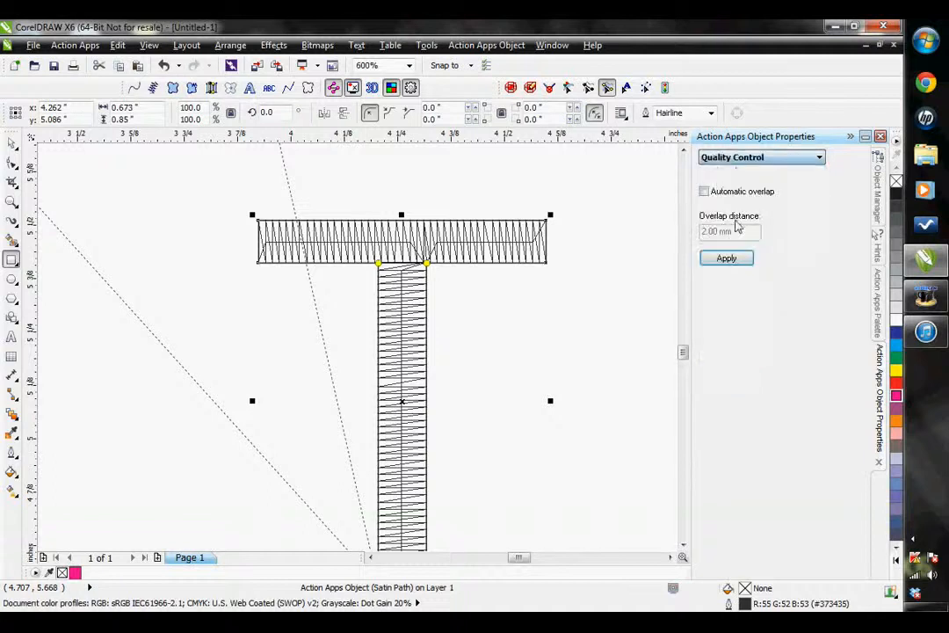
left_click(703, 191)
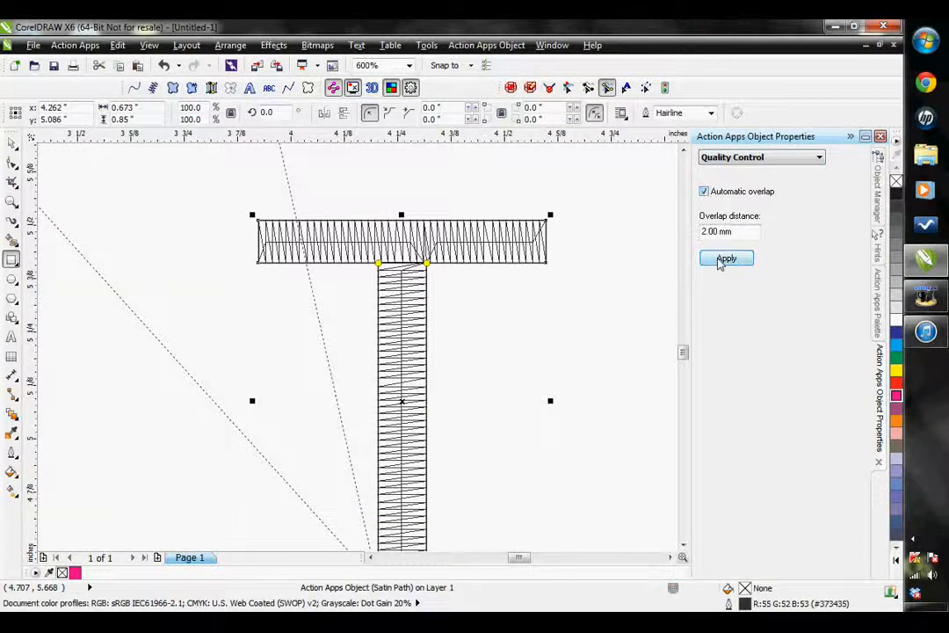
left_click(724, 259)
left_click(12, 142)
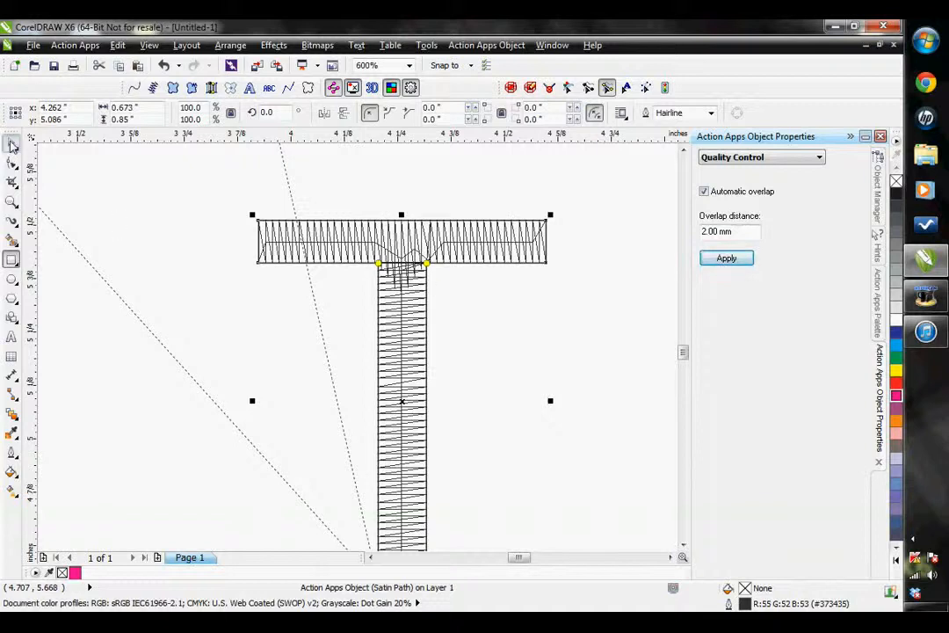
left_click(409, 294)
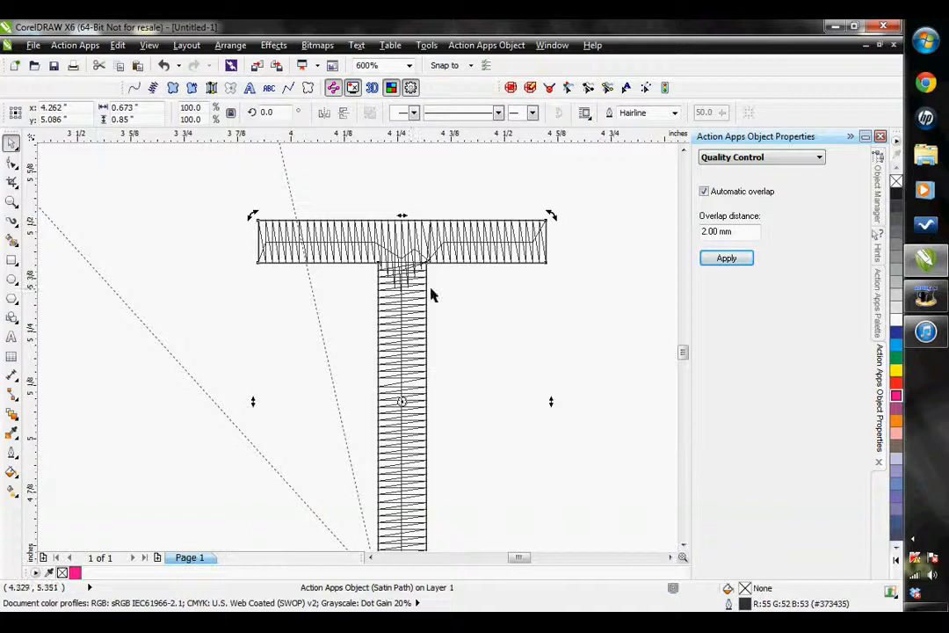
- Inspect the overlapping stitches at the T's junction, then set the overlap distance to 4.00 mm and apply it
scroll(409, 248, "up", 1)
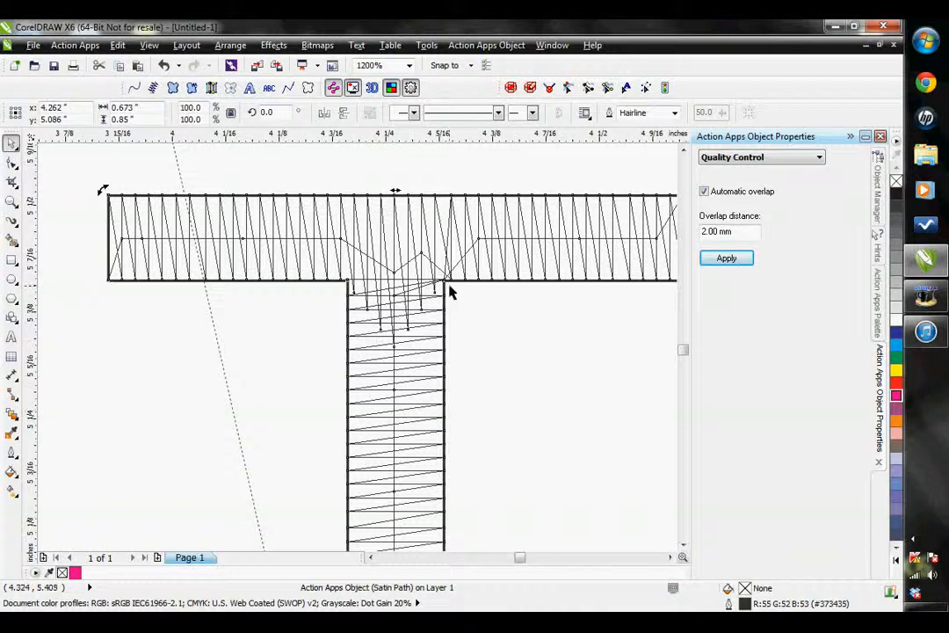
scroll(453, 299, "down", 2)
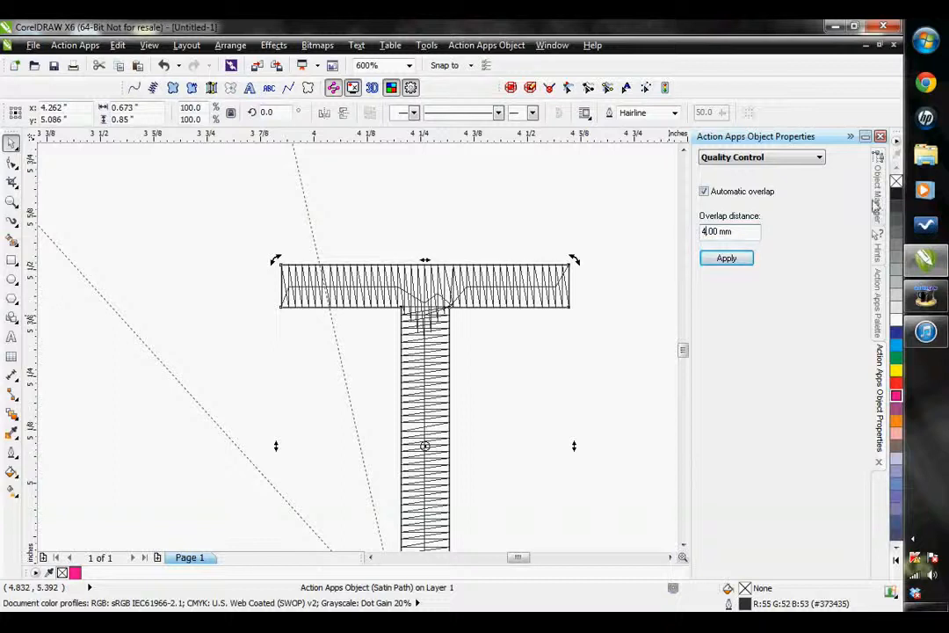
left_click(724, 260)
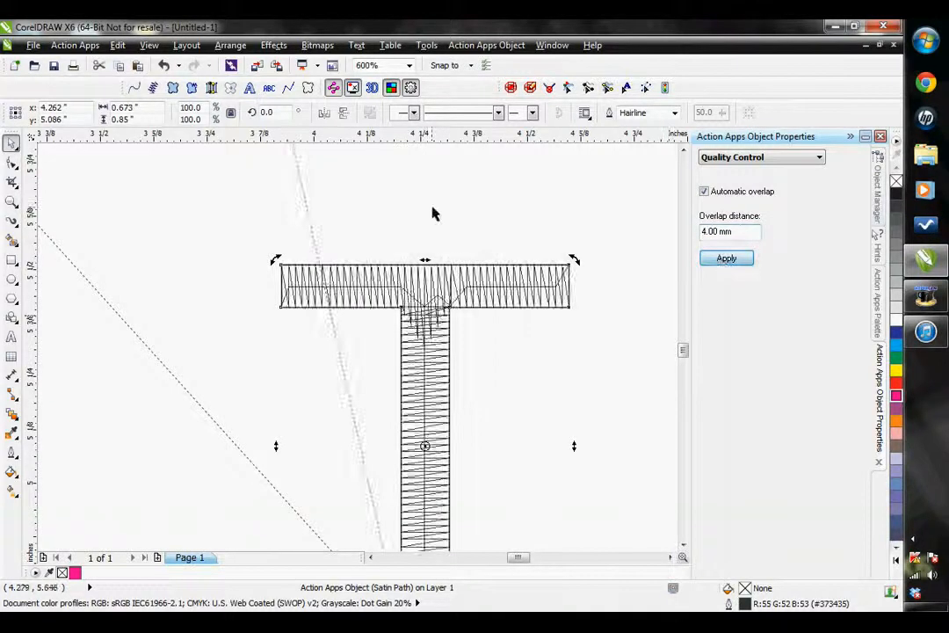
- Examine the overlapping stitches up close at the T's junction, then display the T's Automatic Clip settings
scroll(438, 265, "up", 3)
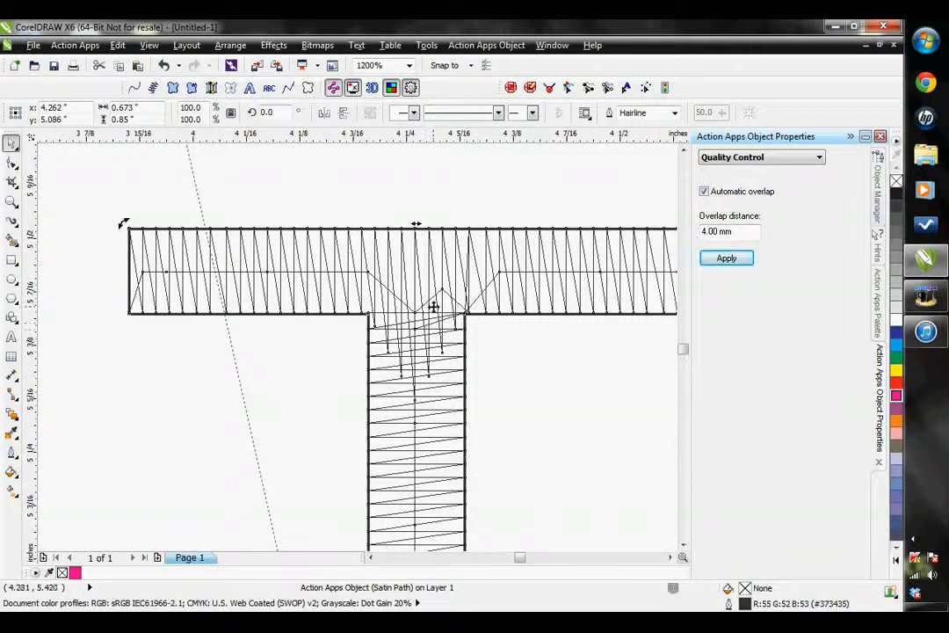
scroll(459, 335, "down", 3)
left_click(742, 158)
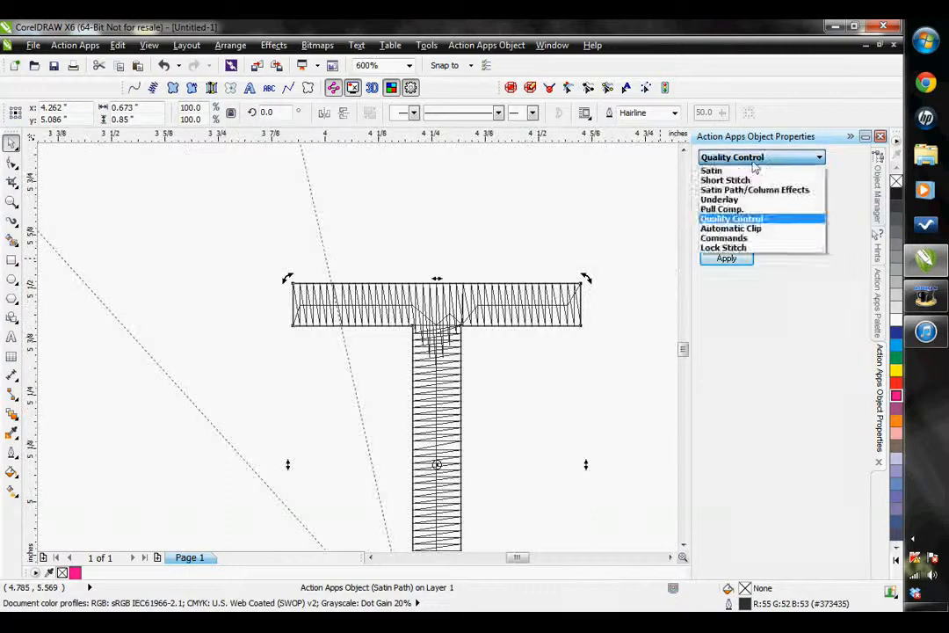
left_click(769, 230)
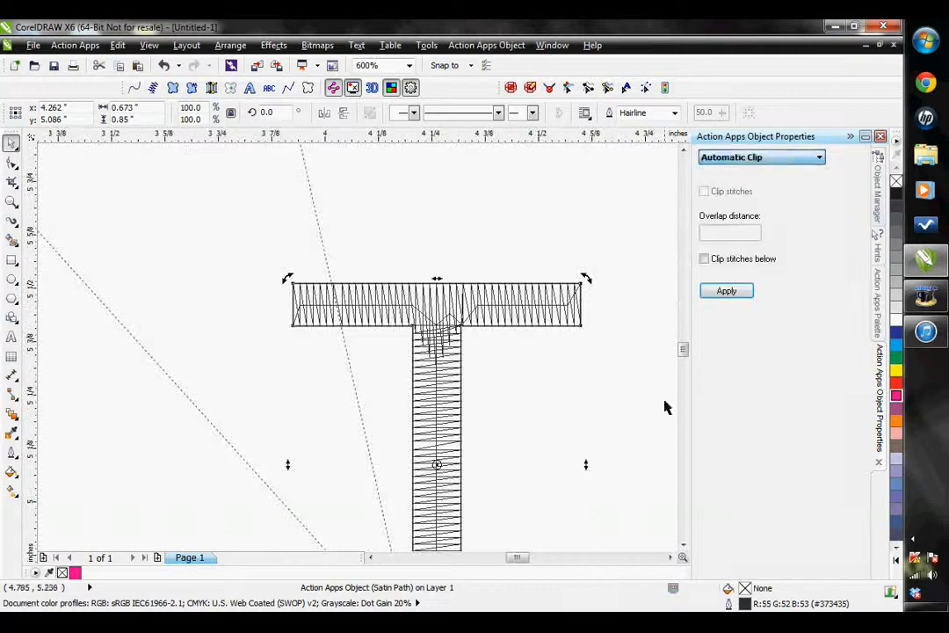
- Delete the curved satin path above the T
left_click(536, 441)
scroll(518, 440, "down", 3)
scroll(552, 381, "down", 2)
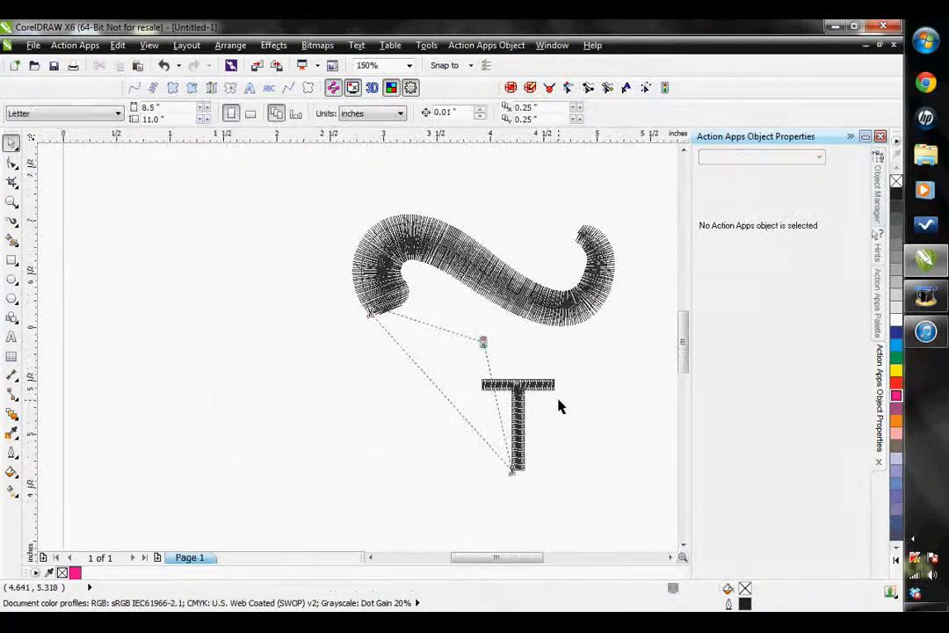
left_click(567, 307)
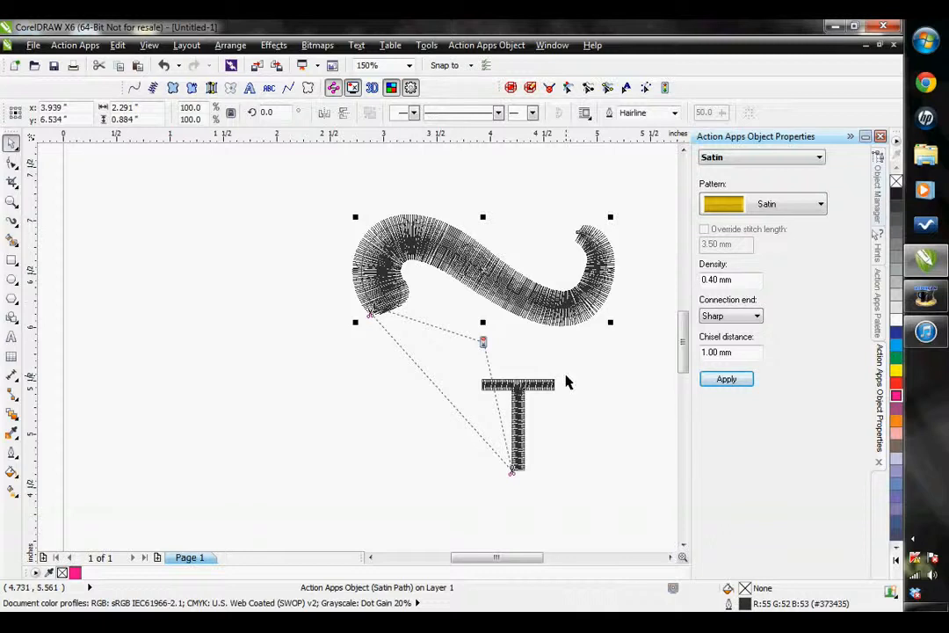
key("Delete")
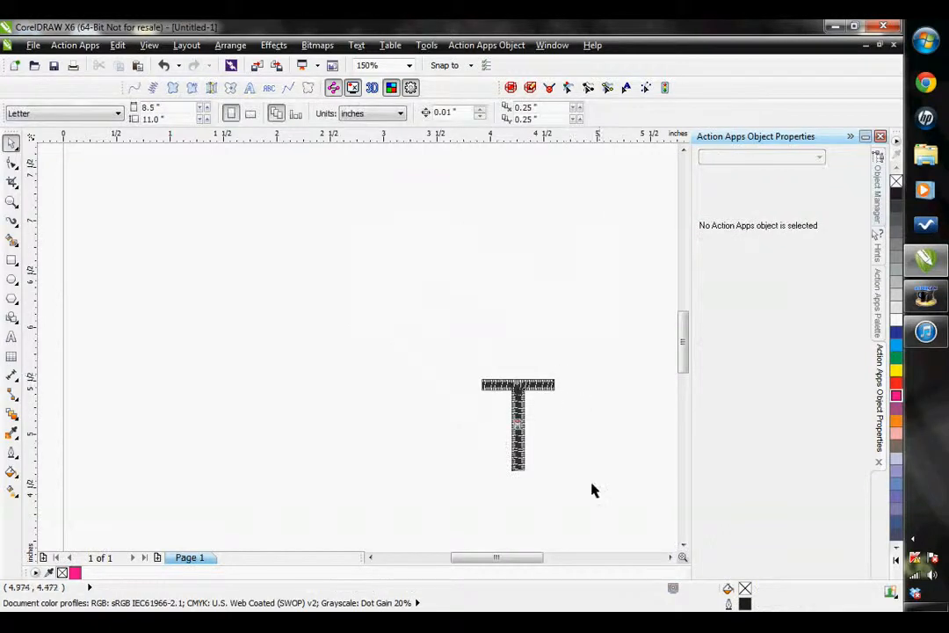
- Create a rectangle about 1.60 by 1.08 inches just above the T and convert it to a Complex Fill
left_click(669, 557)
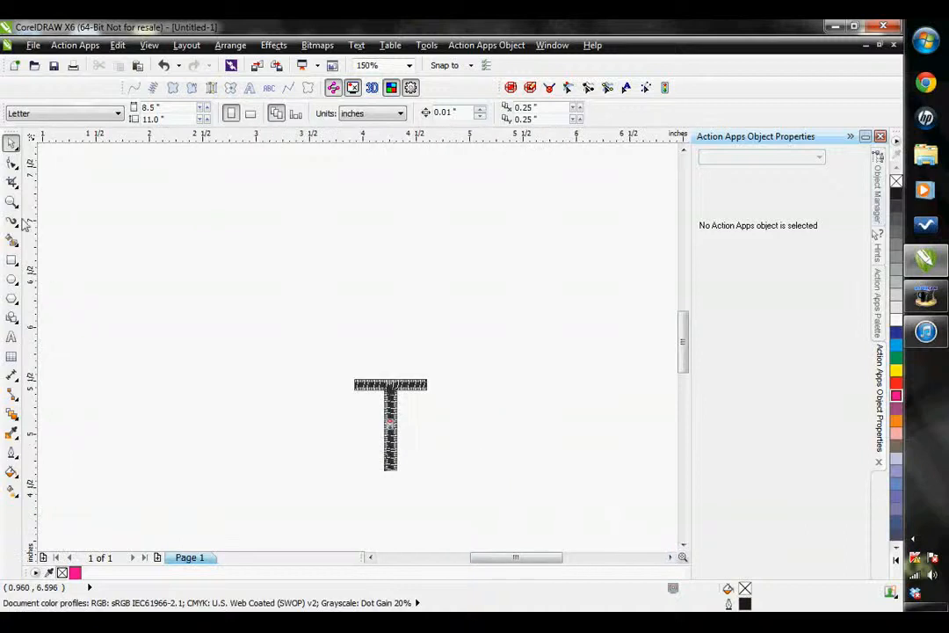
left_click(11, 259)
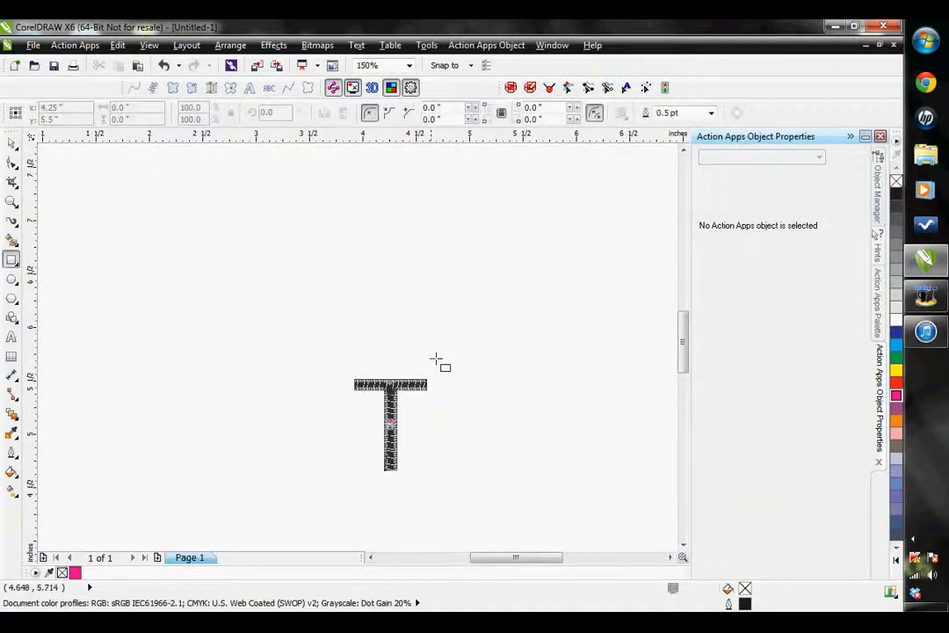
left_click_drag(322, 296, 492, 410)
key("space")
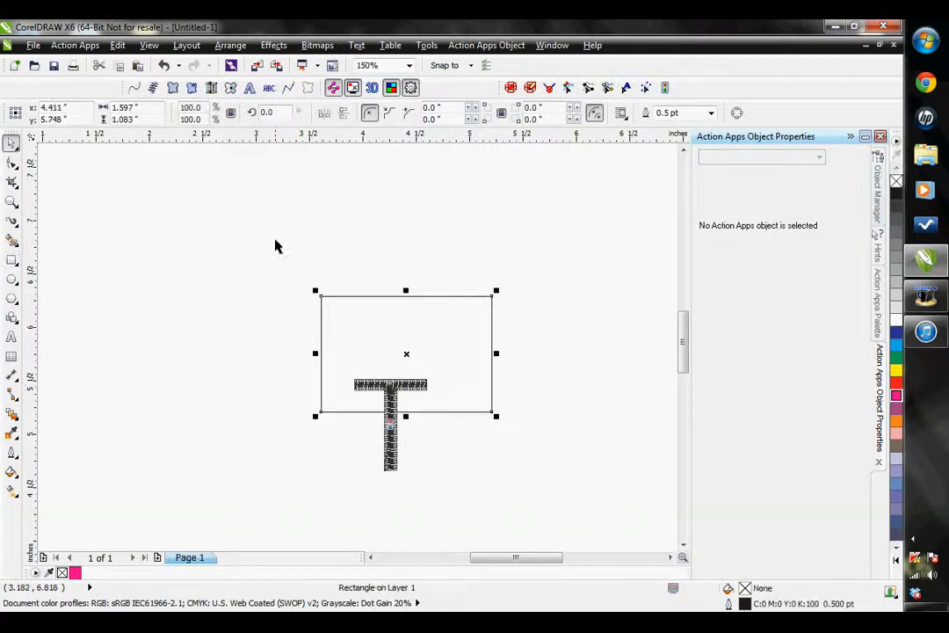
left_click_drag(355, 318, 330, 255)
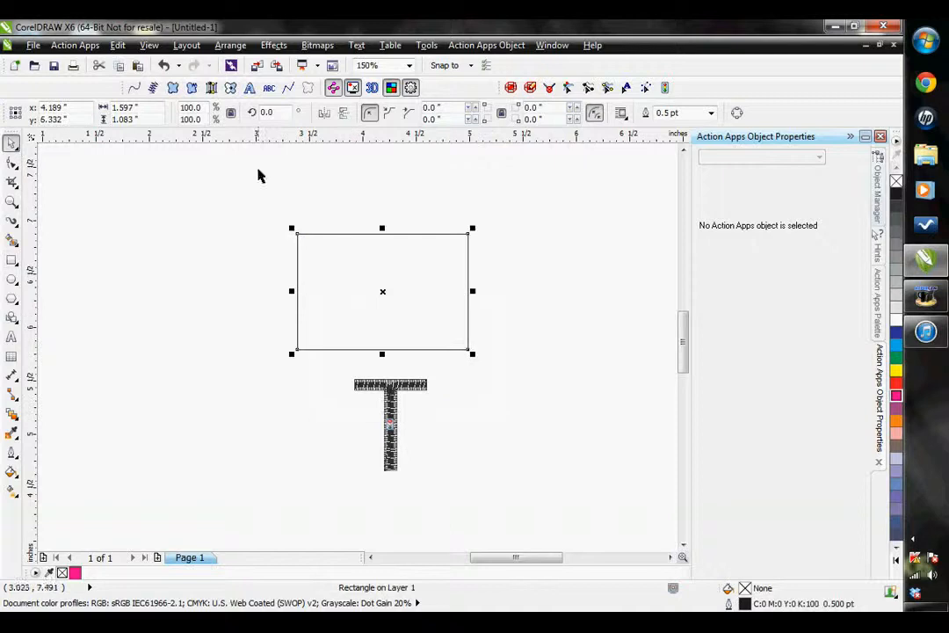
left_click(173, 88)
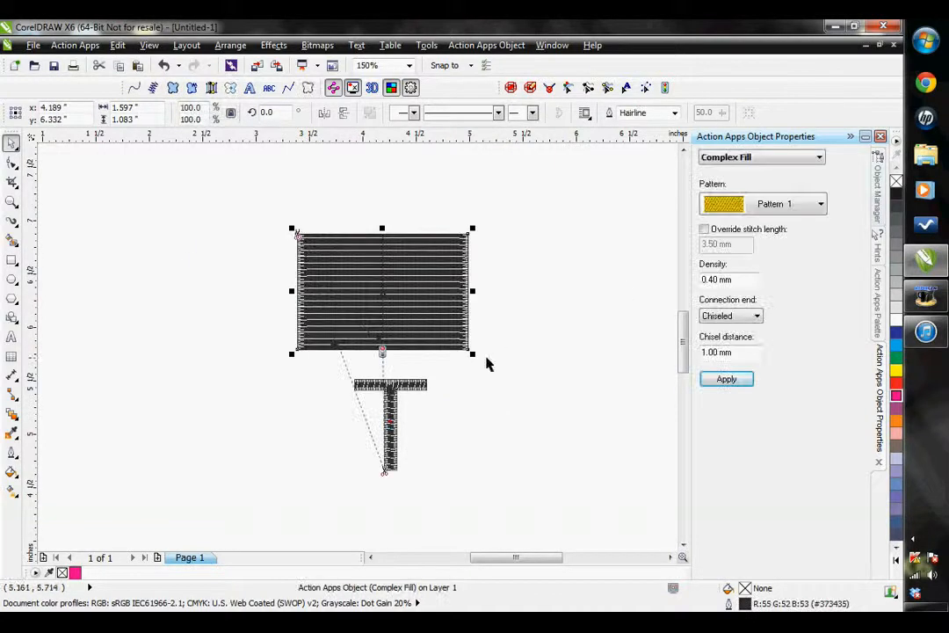
- Recolor the T pink and move it so its crossbar and upper stem lie over the rectangle's lower part
left_click(387, 423)
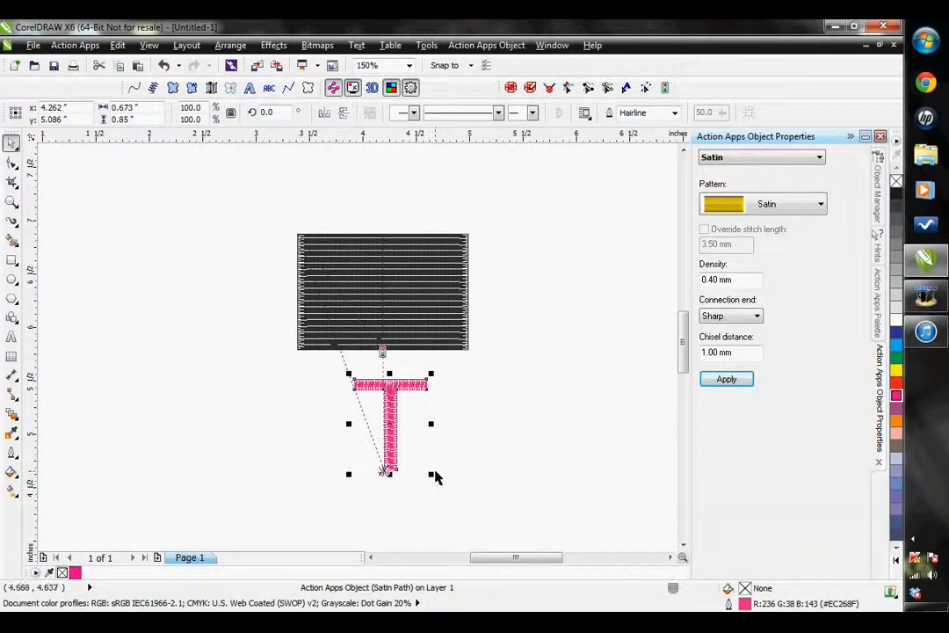
left_click_drag(386, 441, 401, 367)
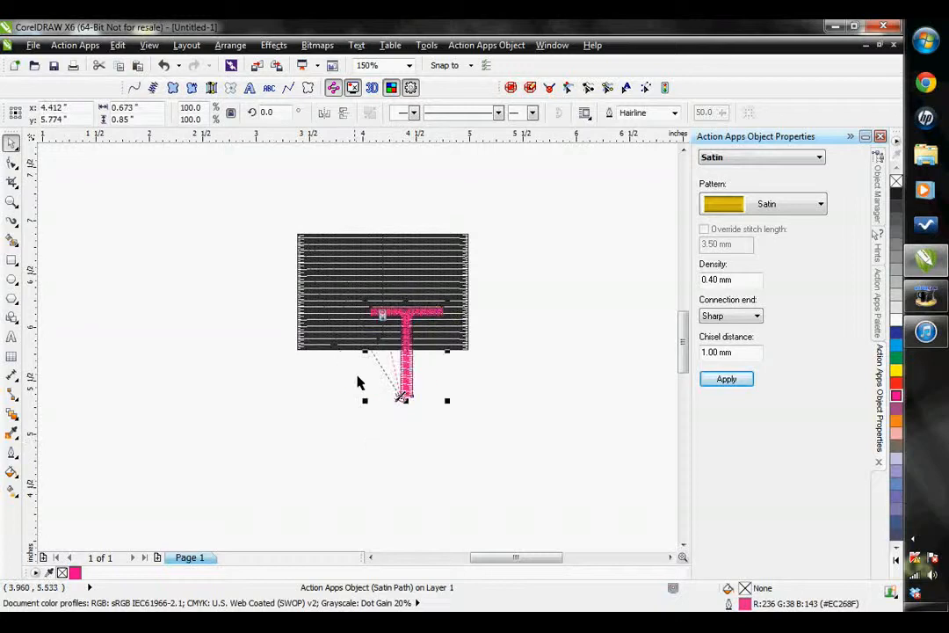
scroll(400, 343, "up", 2)
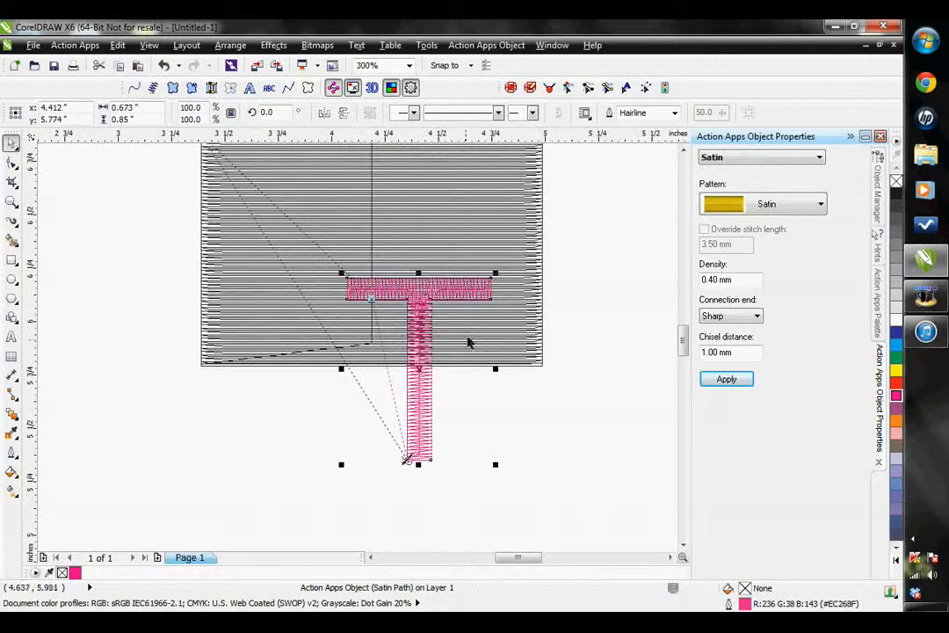
scroll(473, 345, "up", 1)
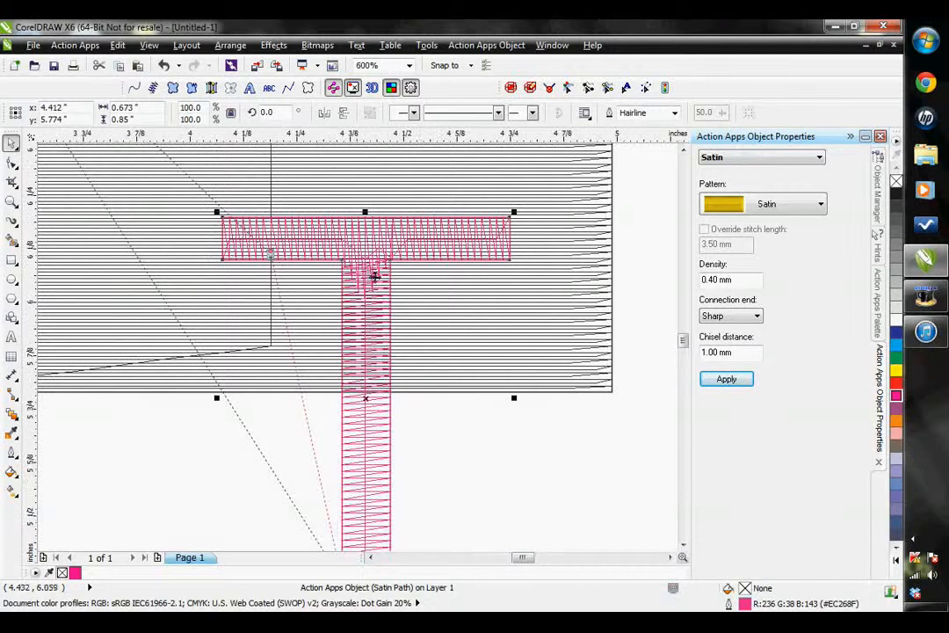
scroll(422, 274, "up", 1)
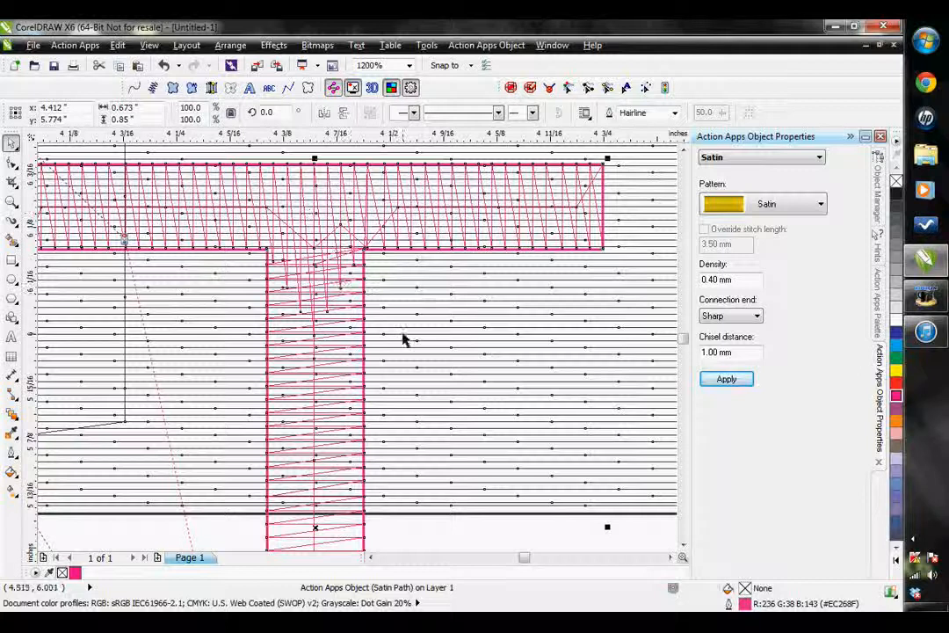
scroll(403, 341, "down", 1)
left_click(553, 533)
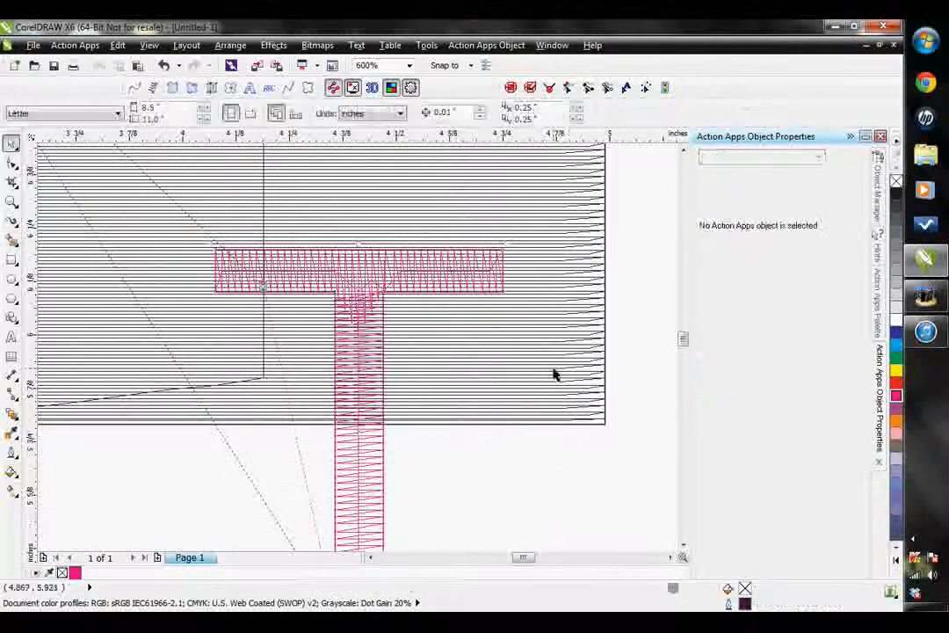
- Enable Clip stitches in the rectangular fill's Automatic Clip settings with a 0.00 mm overlap distance and apply it
left_click(555, 375)
left_click(773, 157)
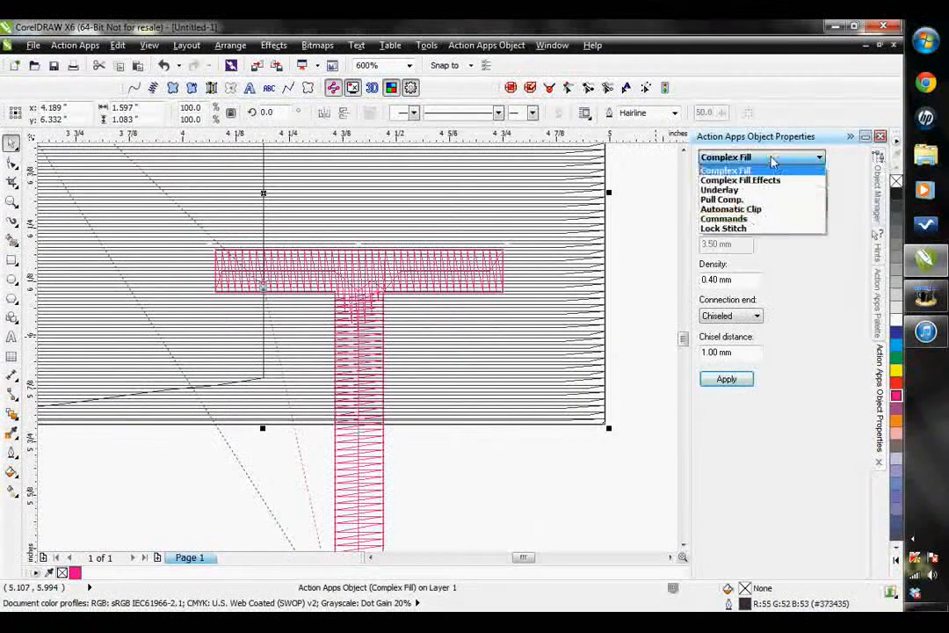
left_click(742, 211)
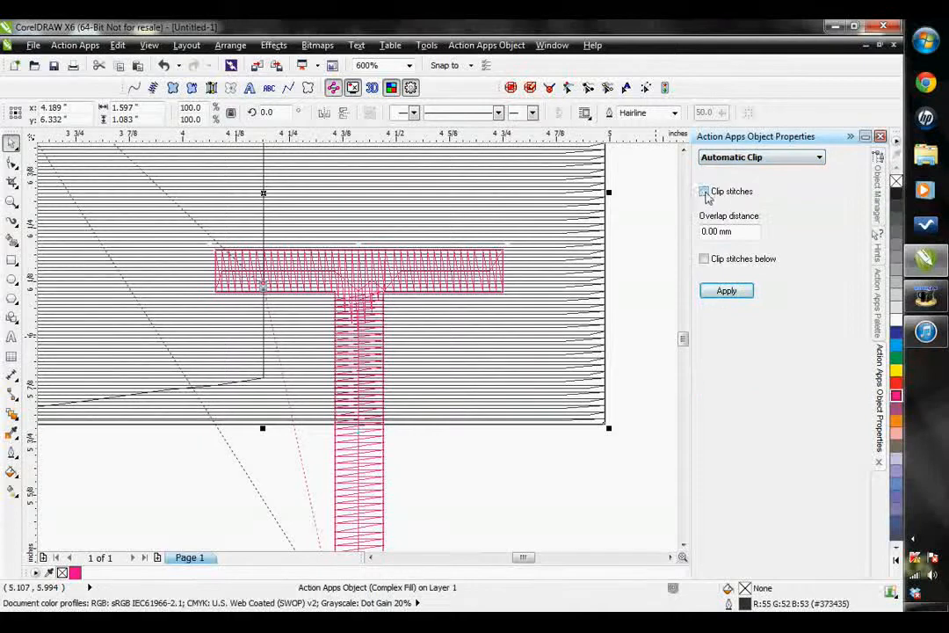
left_click(704, 192)
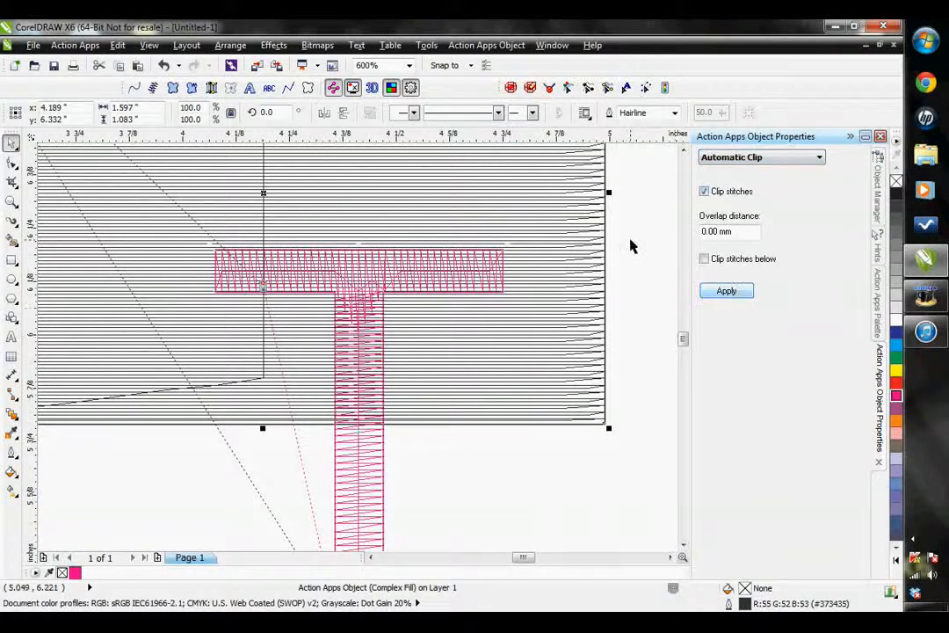
left_click(726, 291)
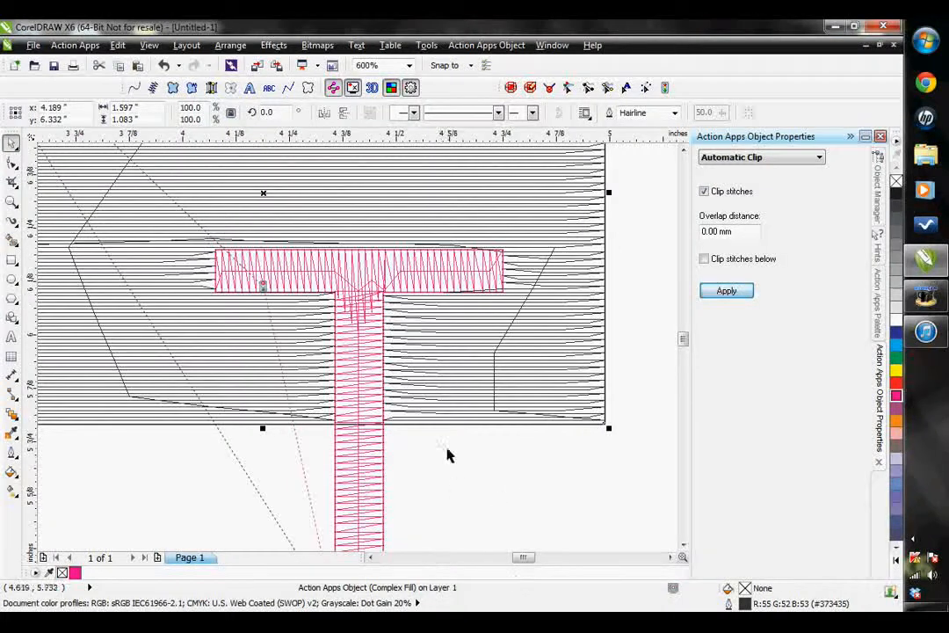
- Set the rectangular fill's clip overlap distance to 0.50 mm and apply it
scroll(432, 295, "up", 1)
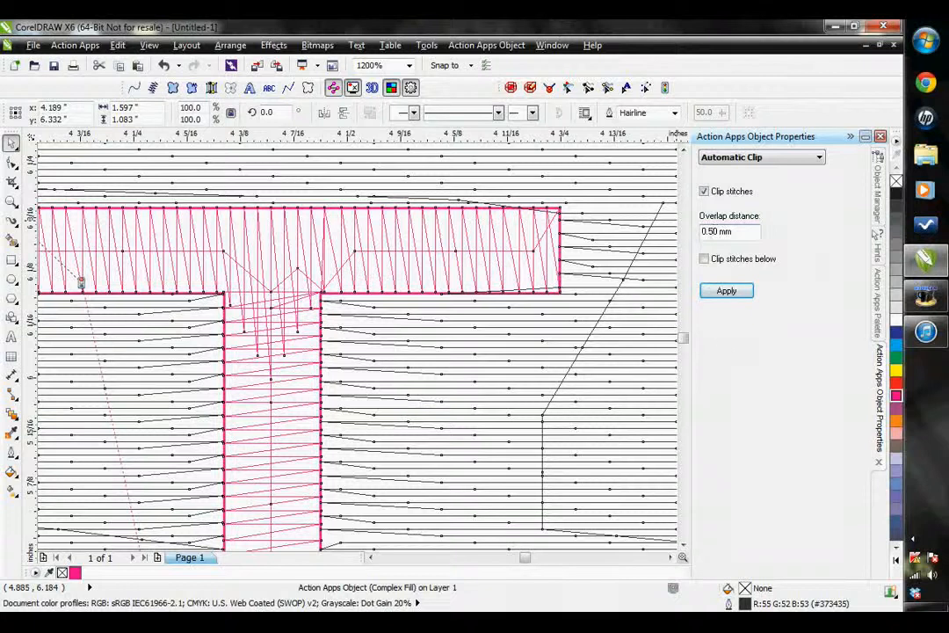
type("0.50")
left_click(726, 291)
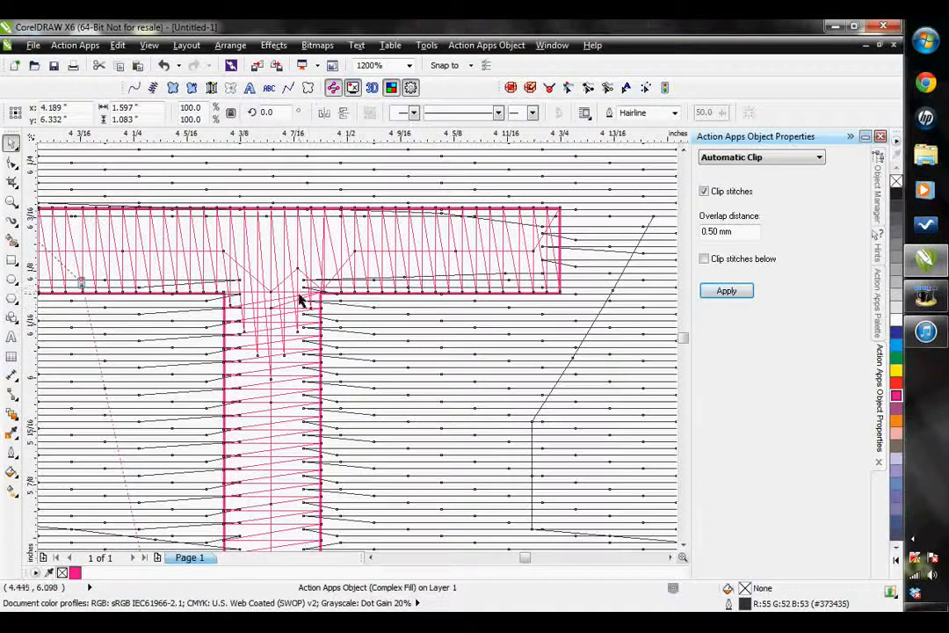
- Turn off Clip stitches for the rectangular fill and apply the change
scroll(287, 303, "down", 1)
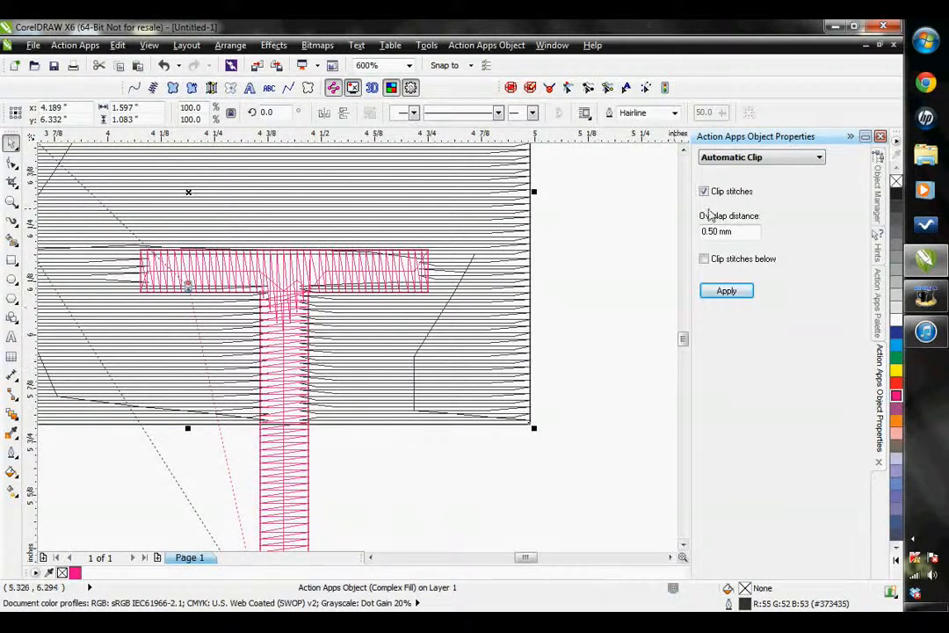
left_click(727, 291)
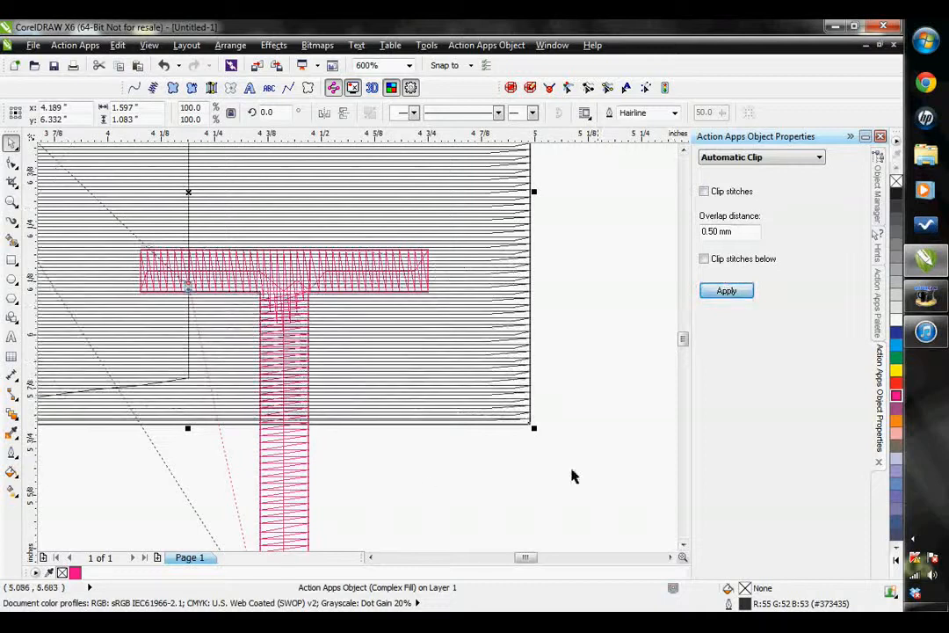
- Enable Clip stitches below in the pink T's Automatic Clip settings and apply it
left_click(284, 476)
left_click(796, 158)
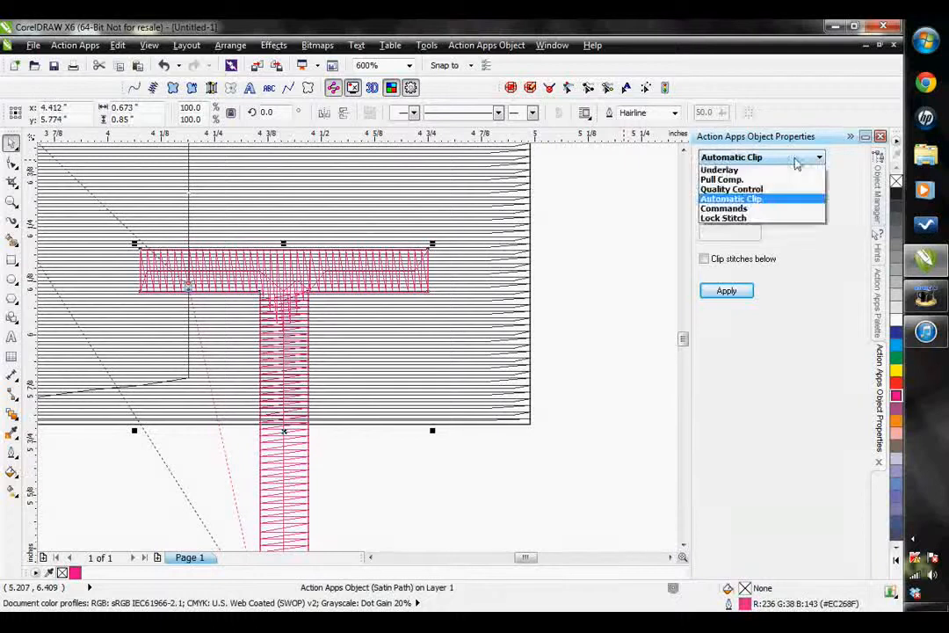
left_click(735, 230)
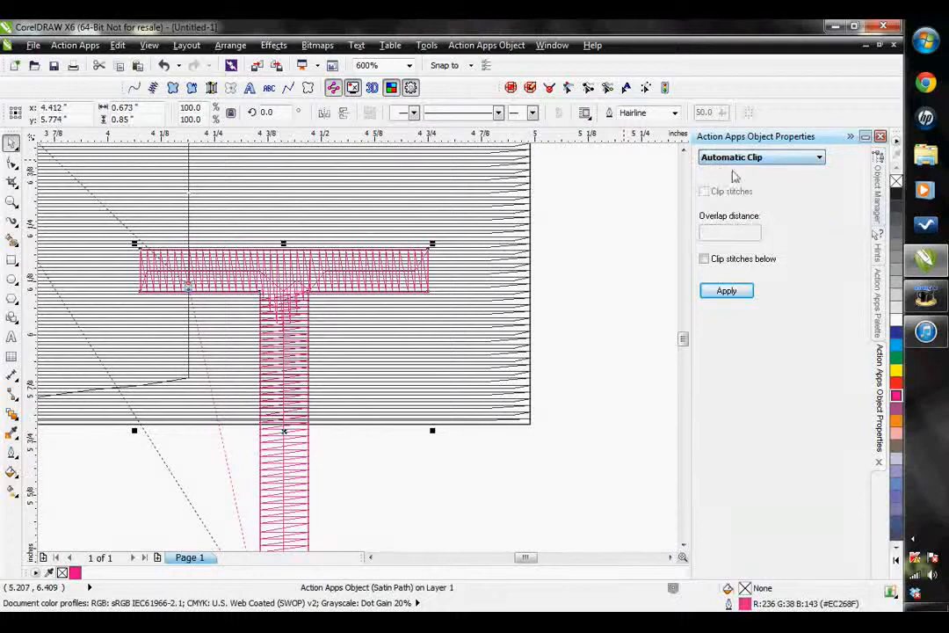
left_click(704, 259)
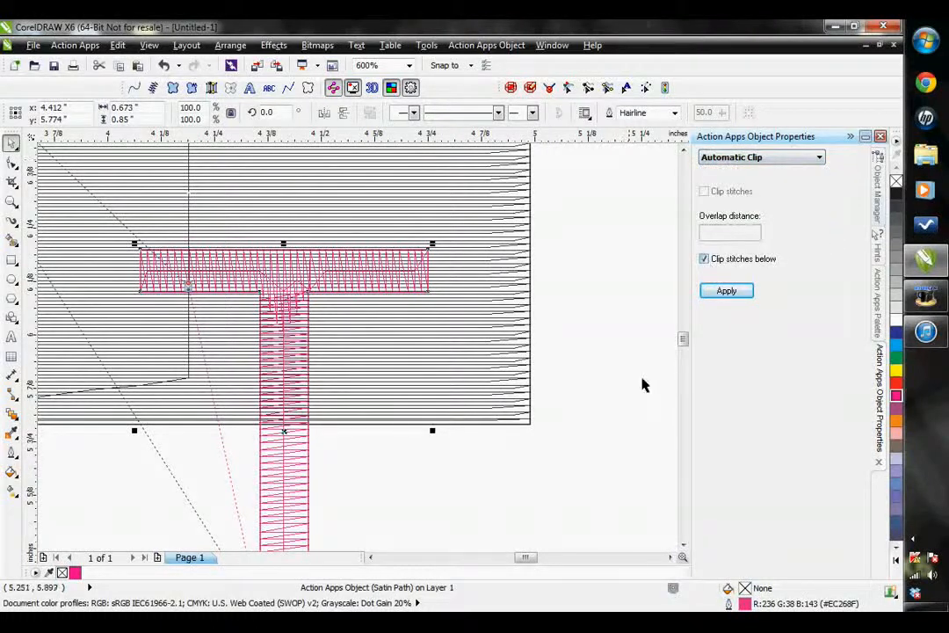
left_click(743, 291)
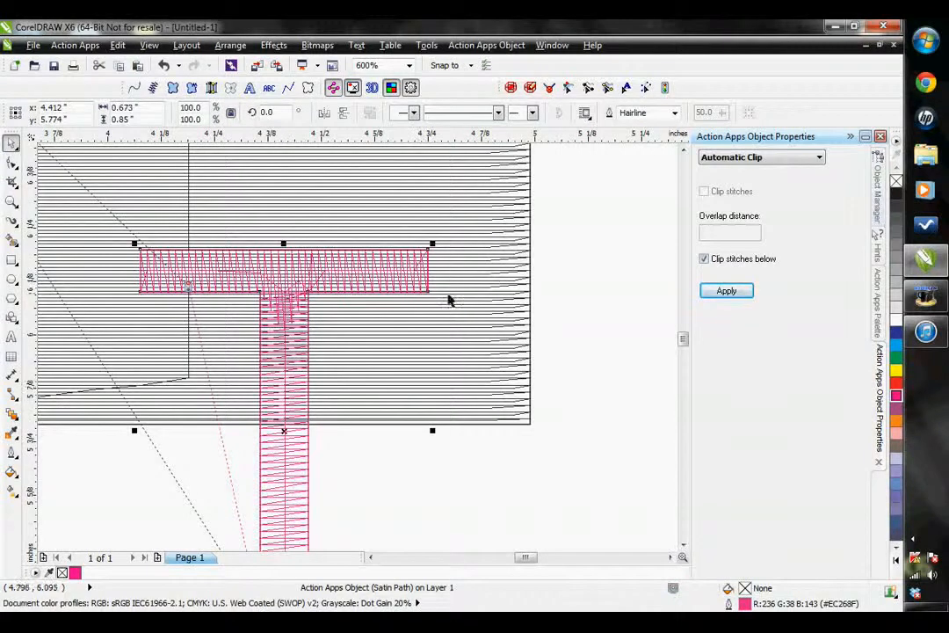
- Regenerate the stitches of only the rectangular fill beneath the T with Generate Selection
left_click(475, 344)
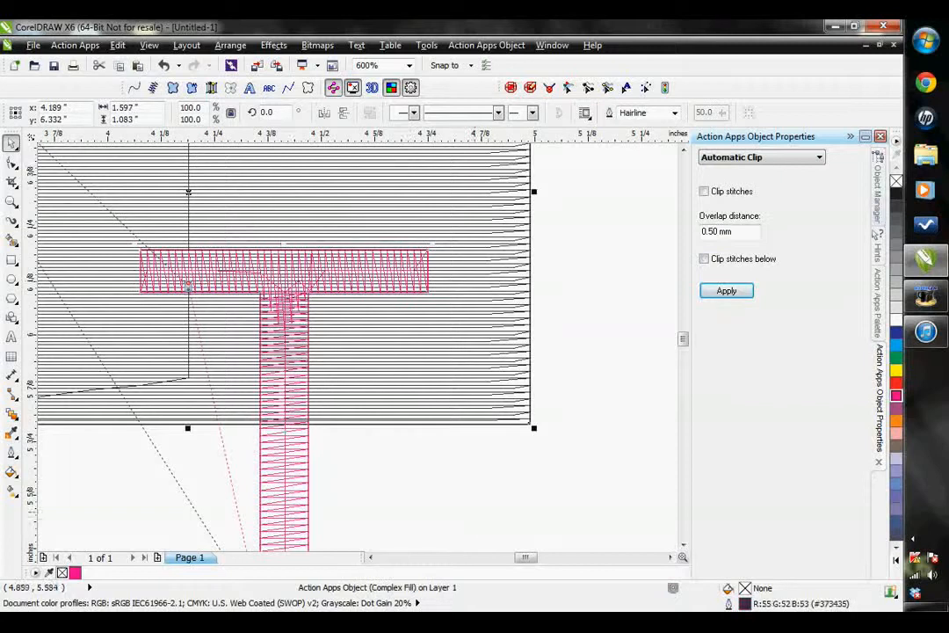
left_click(501, 45)
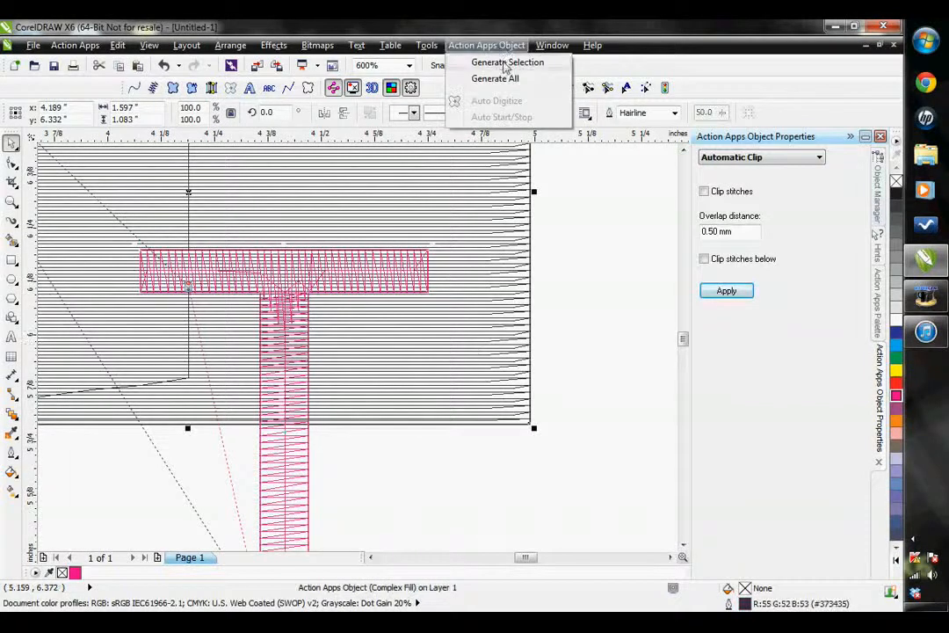
left_click(506, 63)
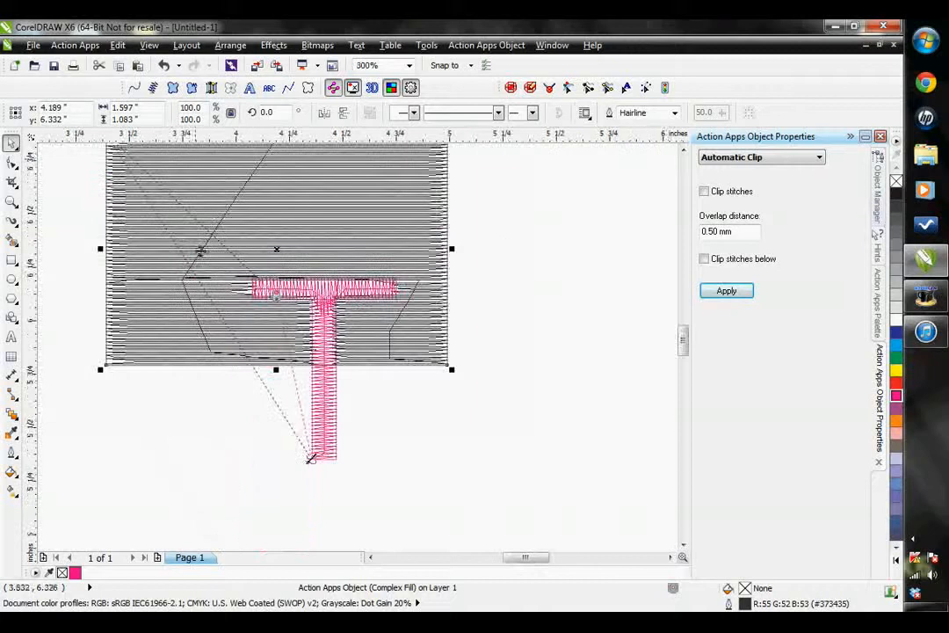
scroll(362, 303, "down", 1)
left_click(714, 160)
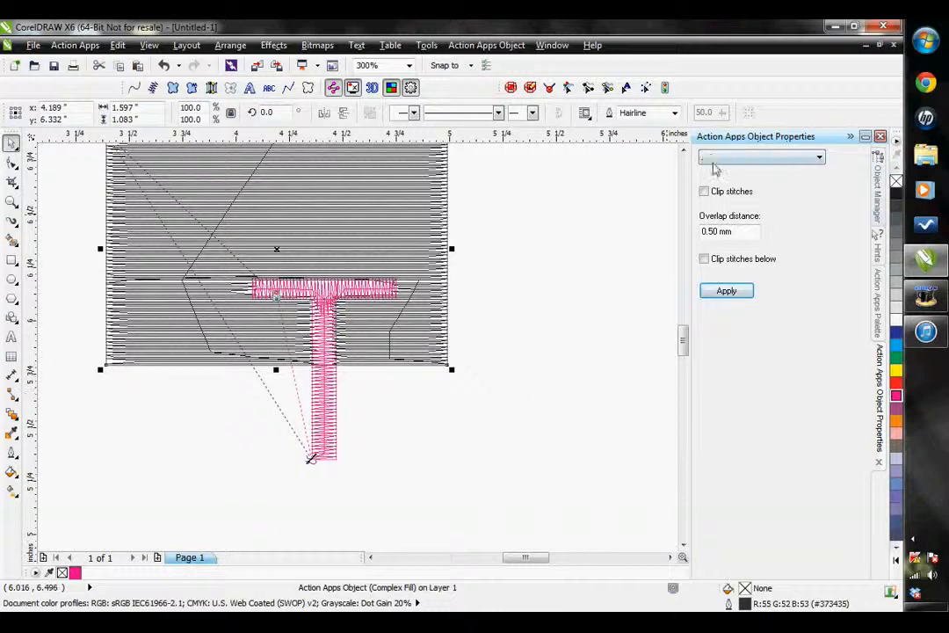
left_click(726, 164)
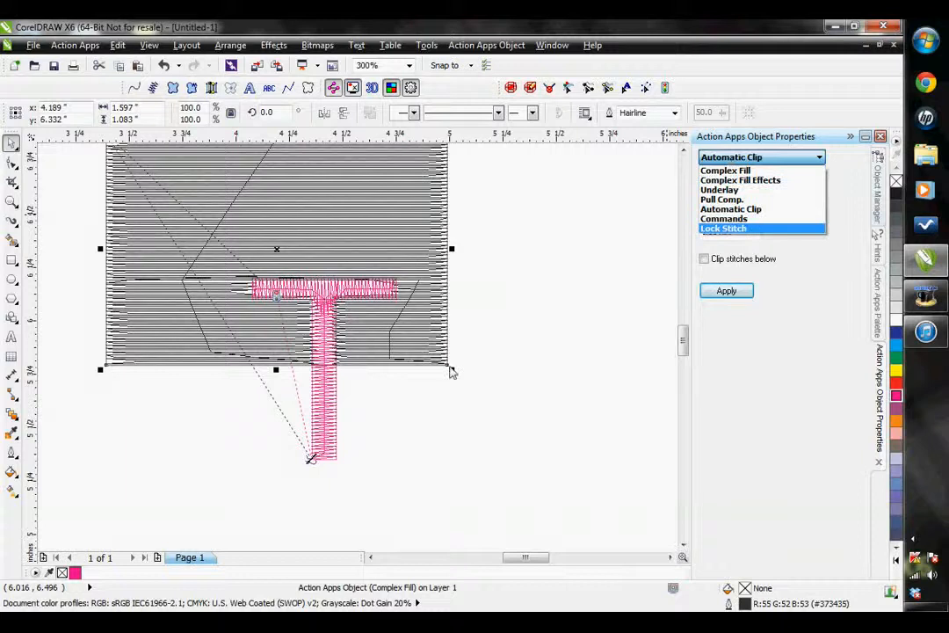
left_click(438, 400)
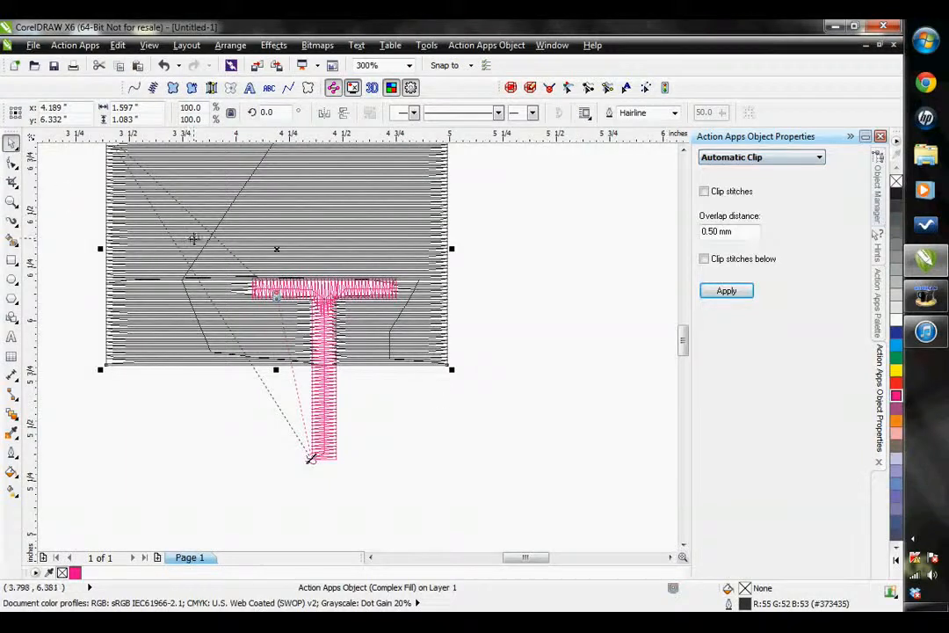
- Draw a rectangle about 0.67 by 0.25 inches beside the T's stem below the large fill, and convert it to a Complex Fill
left_click(12, 259)
left_click_drag(350, 381, 493, 434)
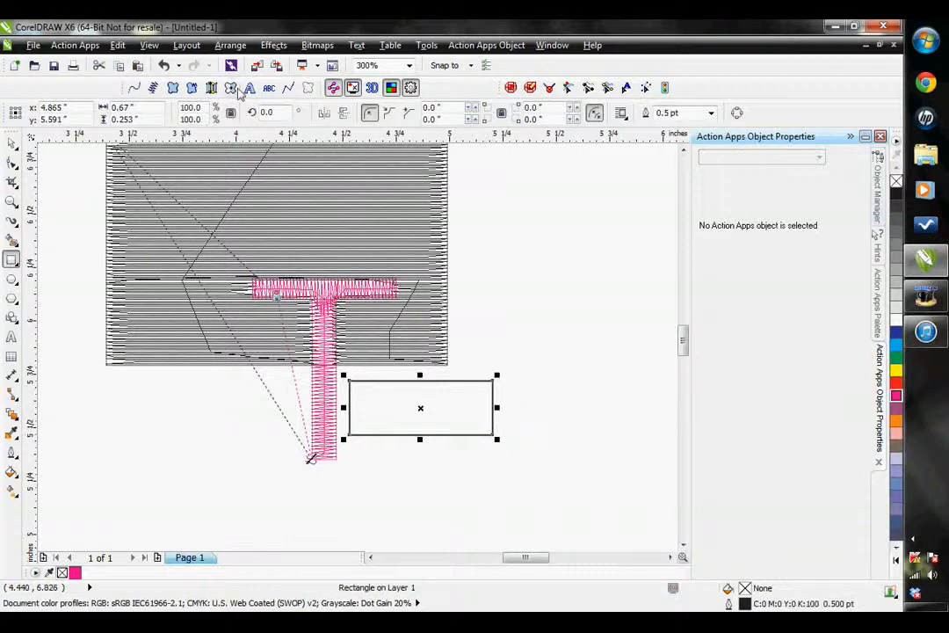
left_click(153, 88)
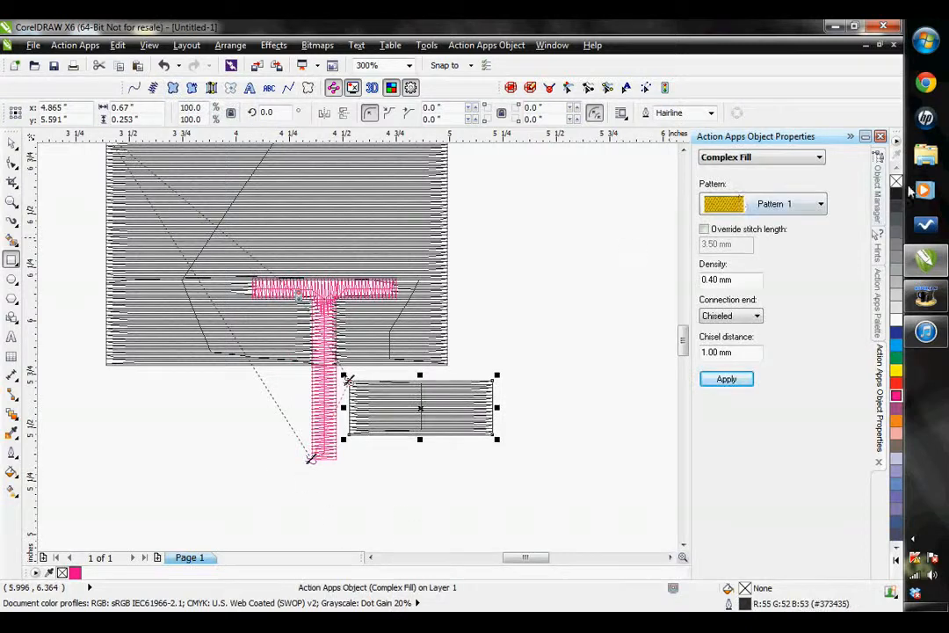
- Reorder the objects on Layer 1 so the new small fill sits between the satin T and the large rectangular fill
left_click(879, 189)
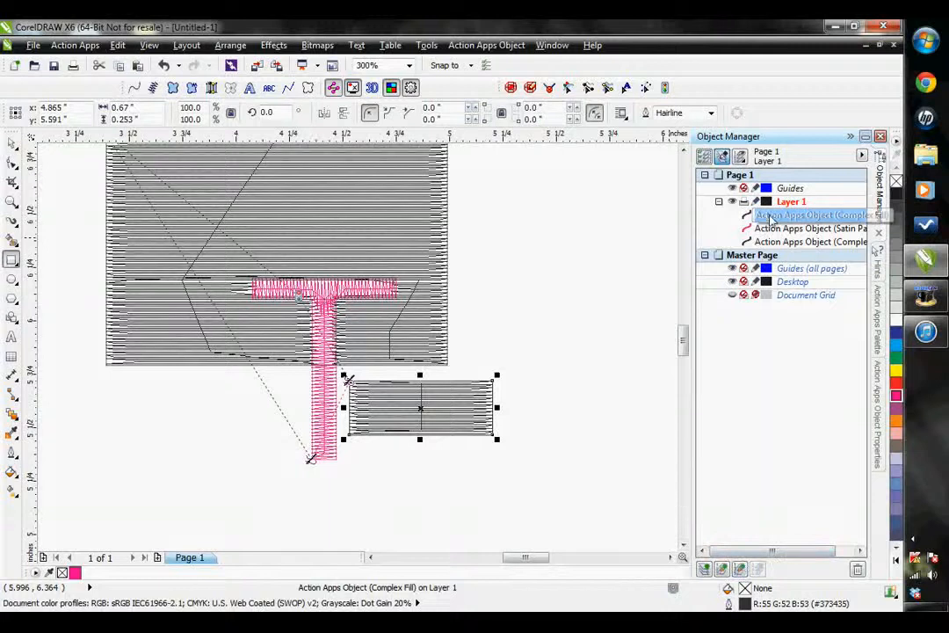
mouse_move(763, 213)
left_mouse_down()
mouse_move(758, 241)
mouse_move(767, 230)
left_mouse_up()
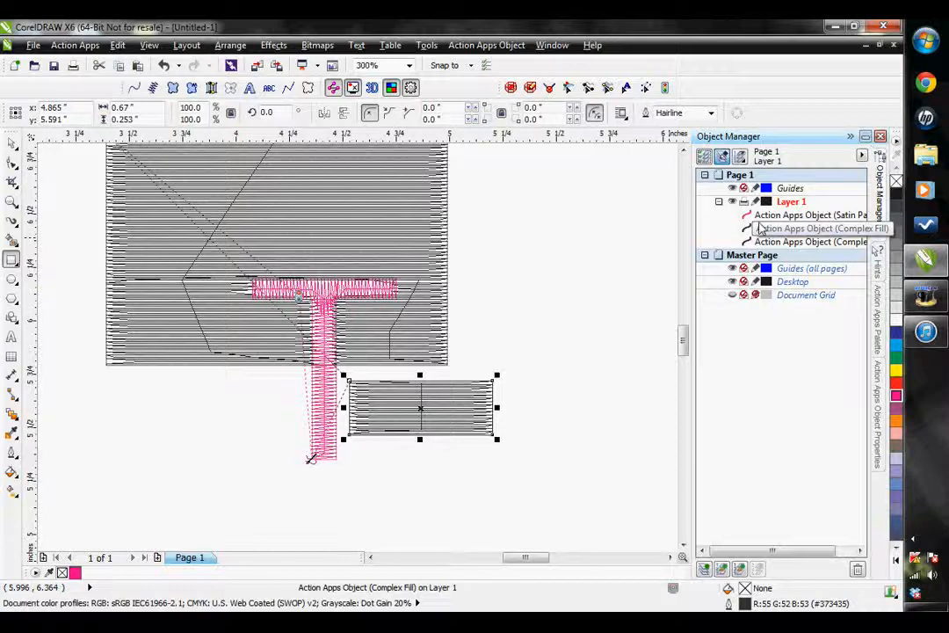
left_click_drag(761, 229, 761, 228)
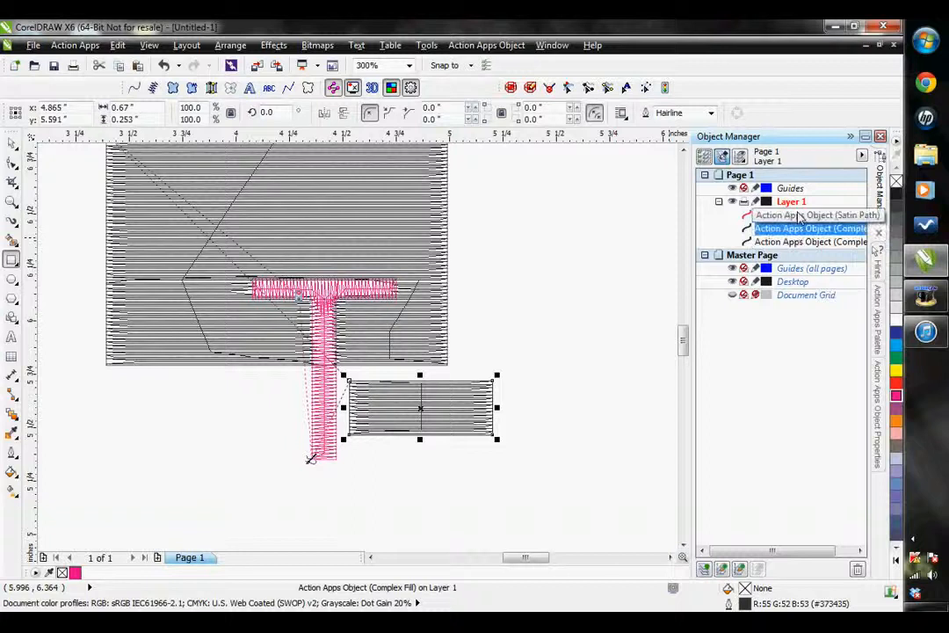
- Apply Auto Start/Stop to the large and small rectangular fills together, then deselect them
left_click(582, 369)
left_click(11, 142)
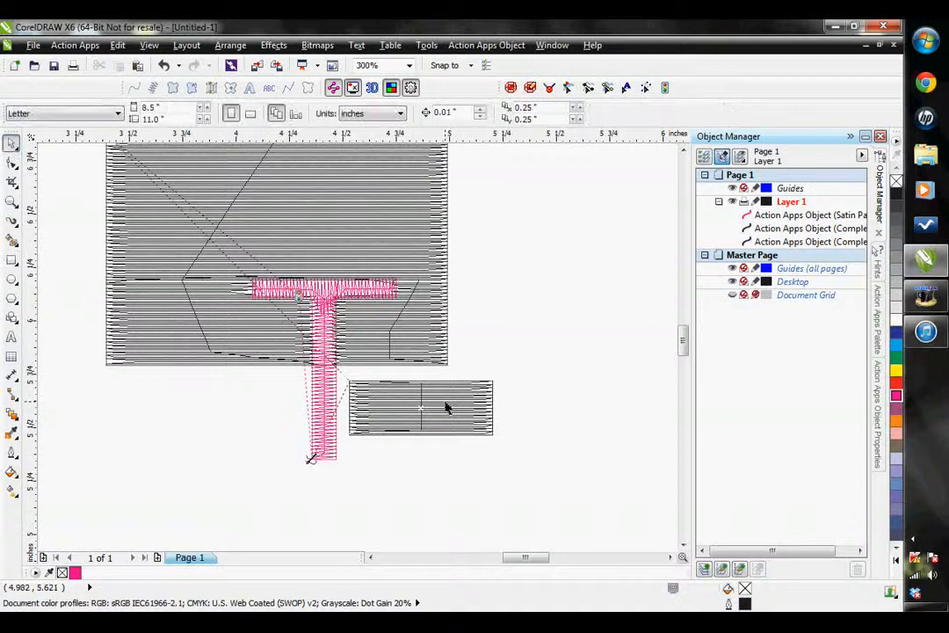
left_click(416, 322)
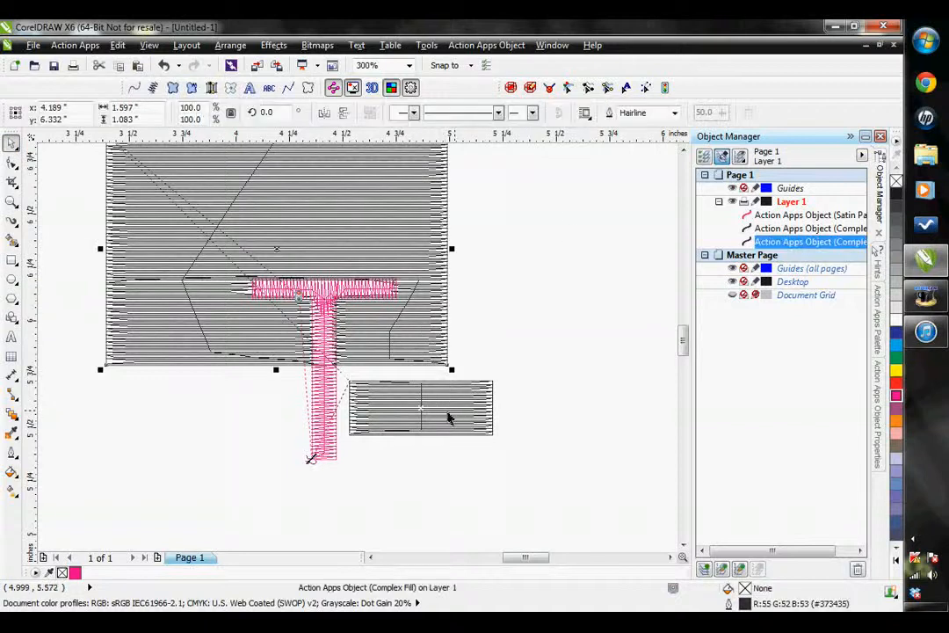
left_click(482, 411, "shift")
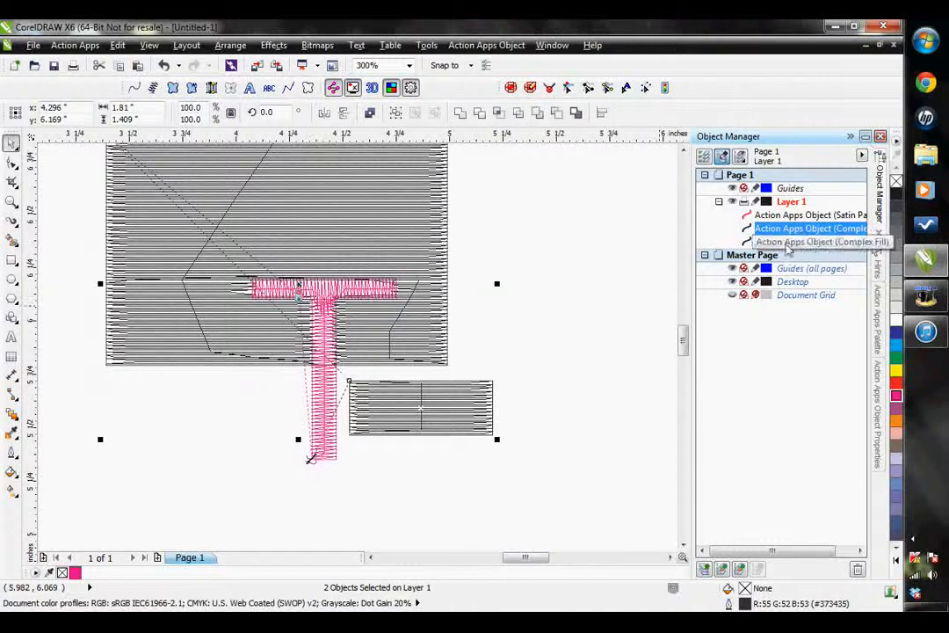
left_click(486, 45)
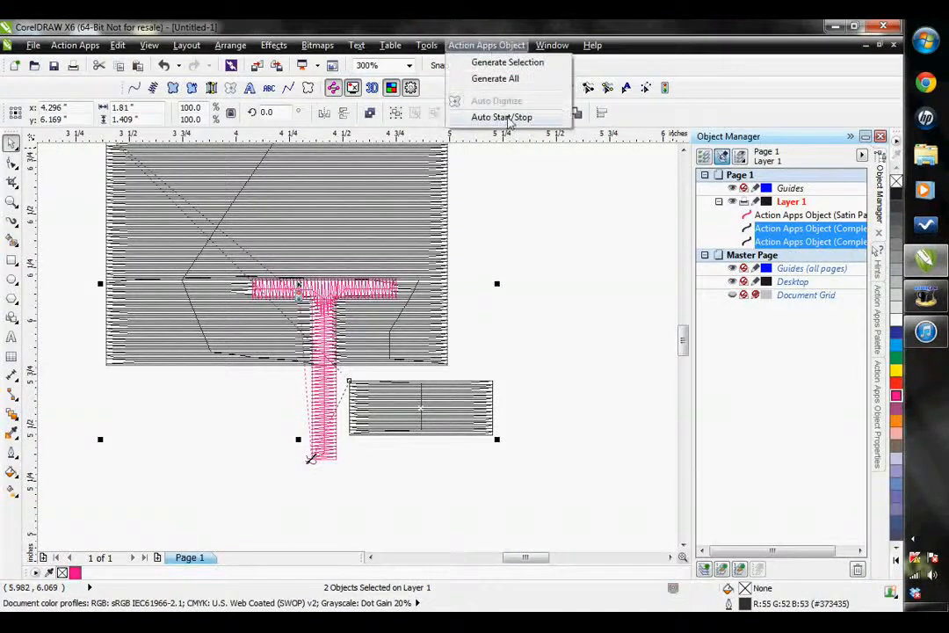
left_click(508, 119)
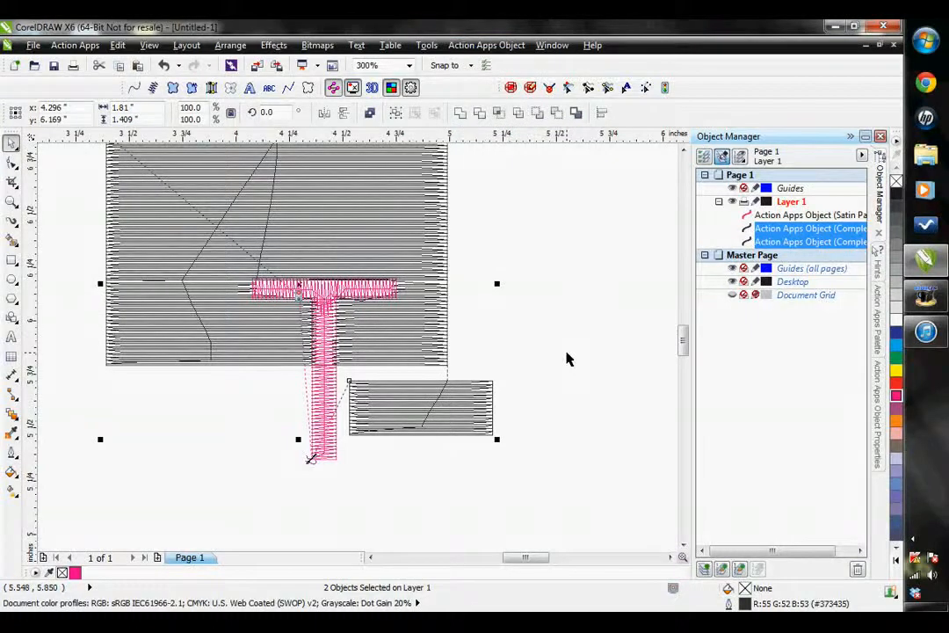
left_click(553, 325)
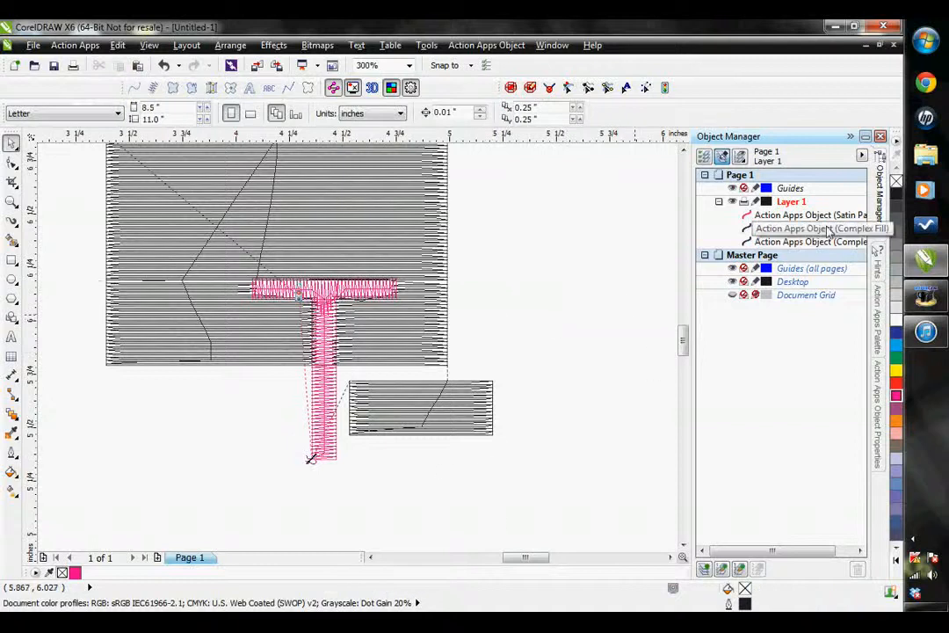
- Check the thread palette and set the large rectangular fill's Commands thread number to 3, applying the change
left_click(881, 409)
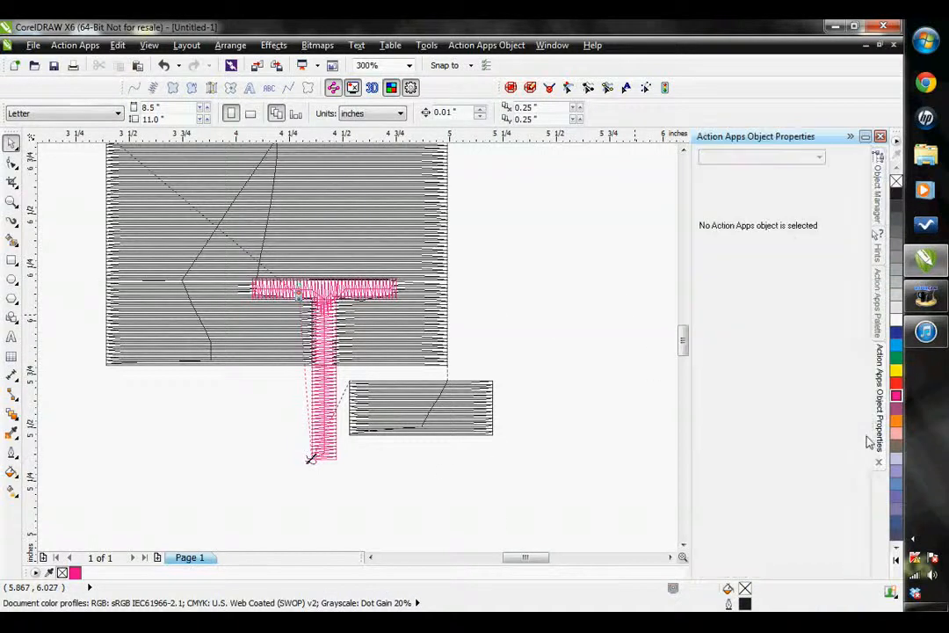
left_click(344, 304)
left_click(769, 160)
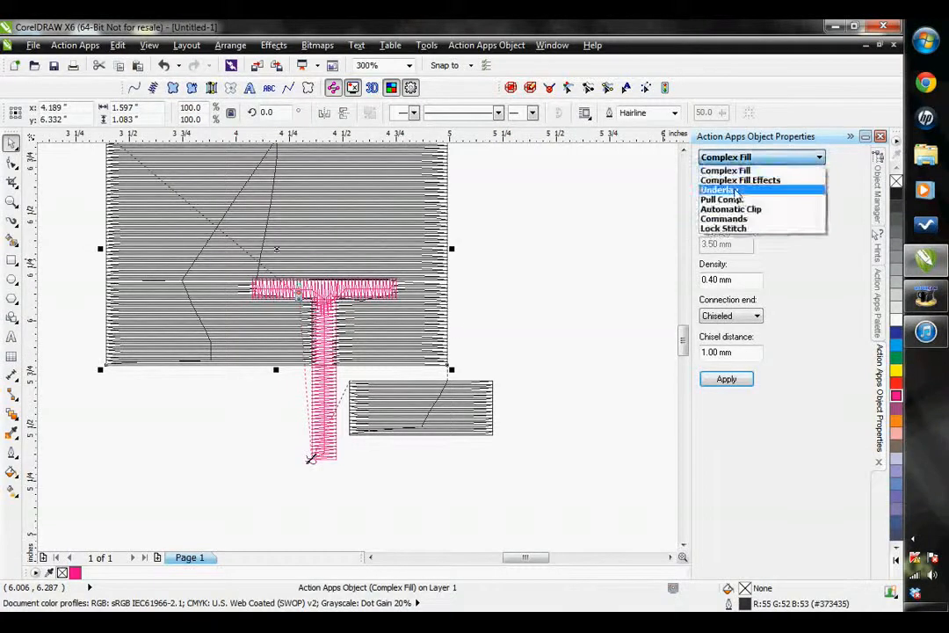
left_click(732, 221)
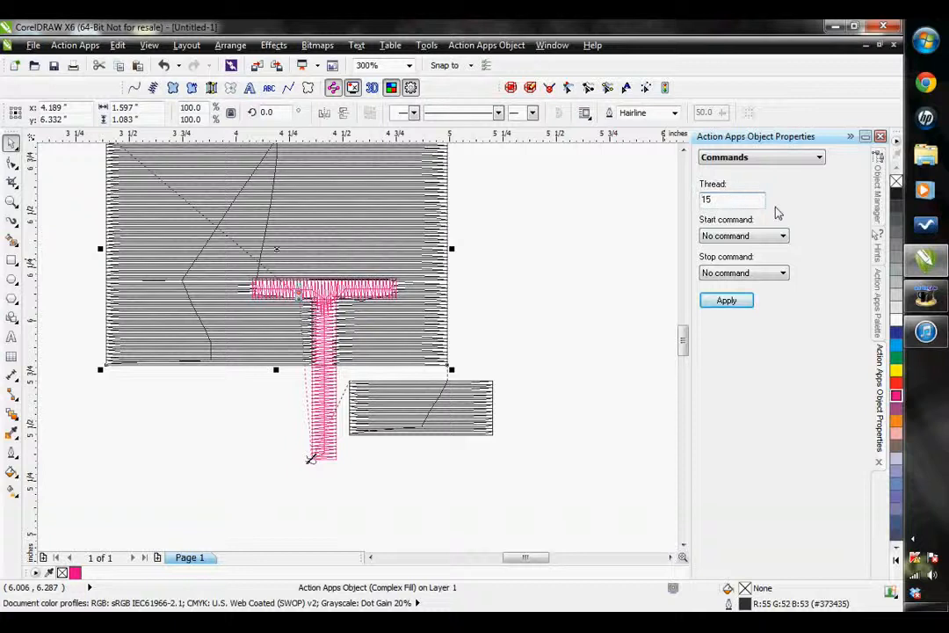
left_click(876, 301)
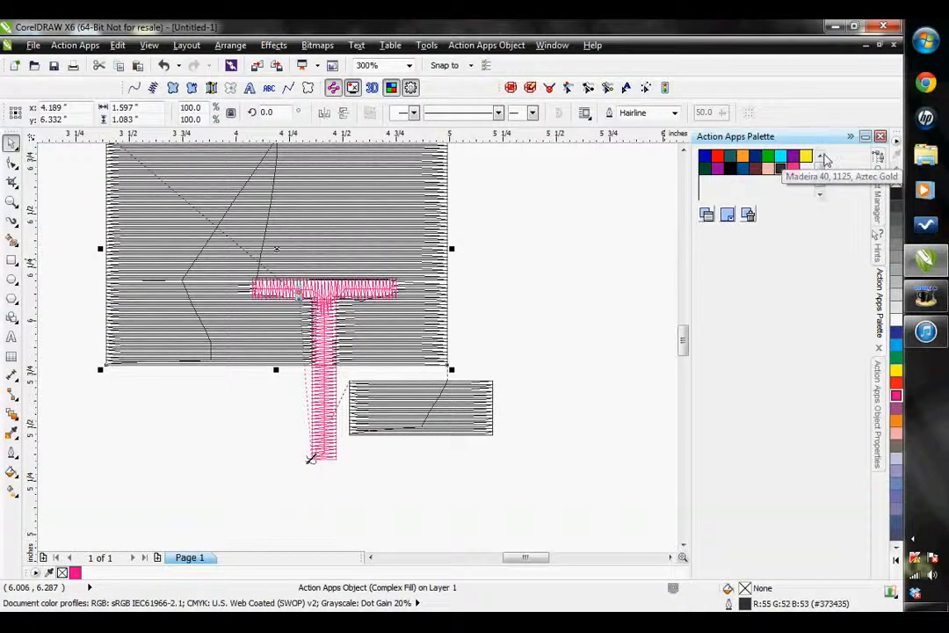
left_click(881, 386)
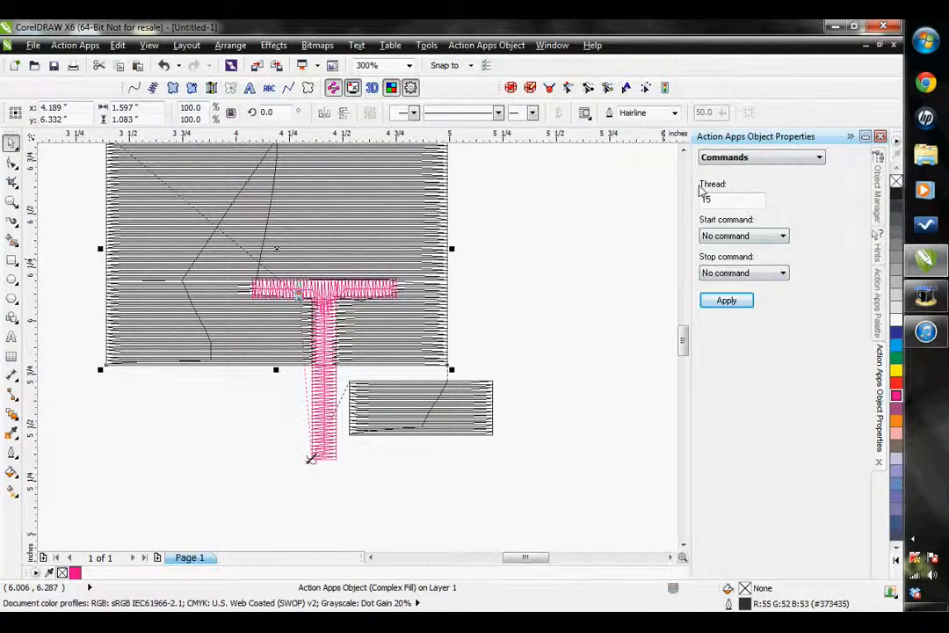
left_click_drag(723, 201, 629, 194)
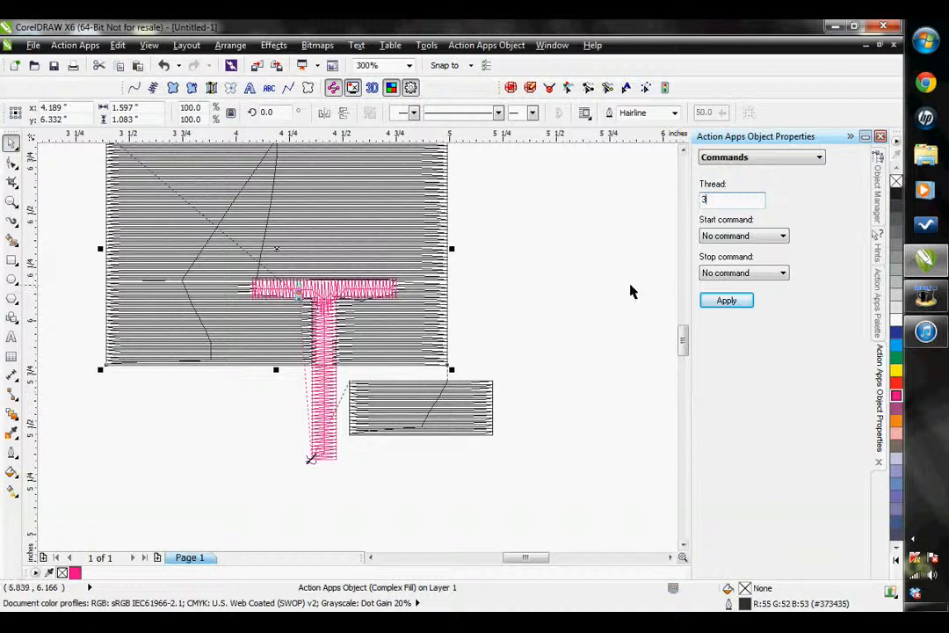
left_click(726, 301)
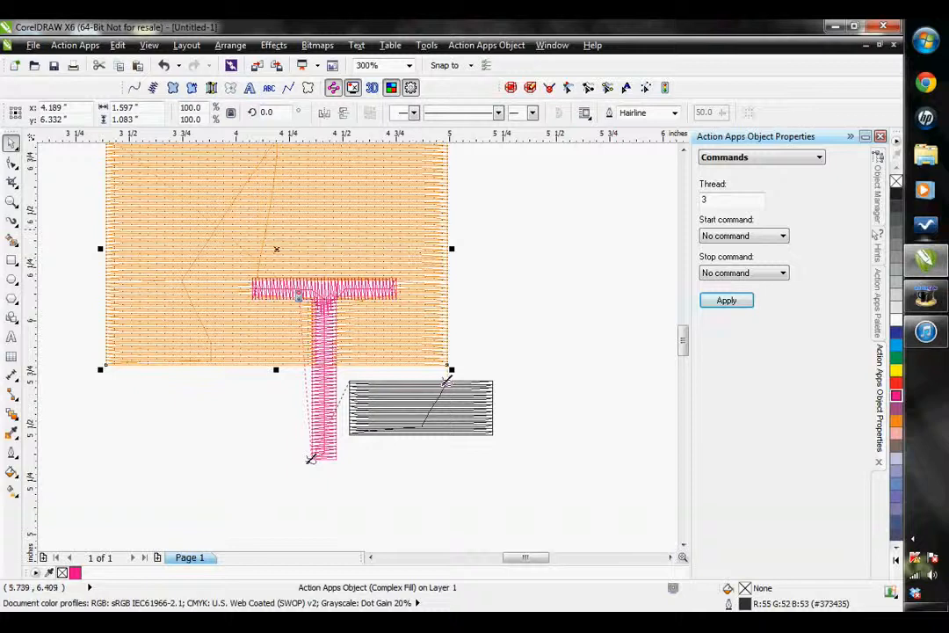
- Recolour the large rectangular fill with the dark grey palette thread and apply thread 15 in its Commands settings
left_click(880, 320)
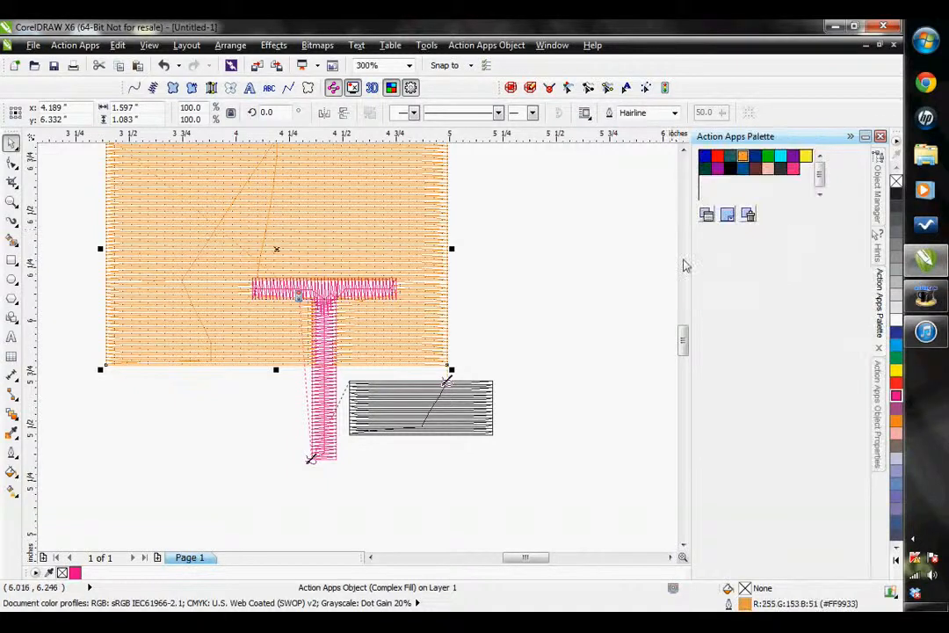
left_click(778, 168)
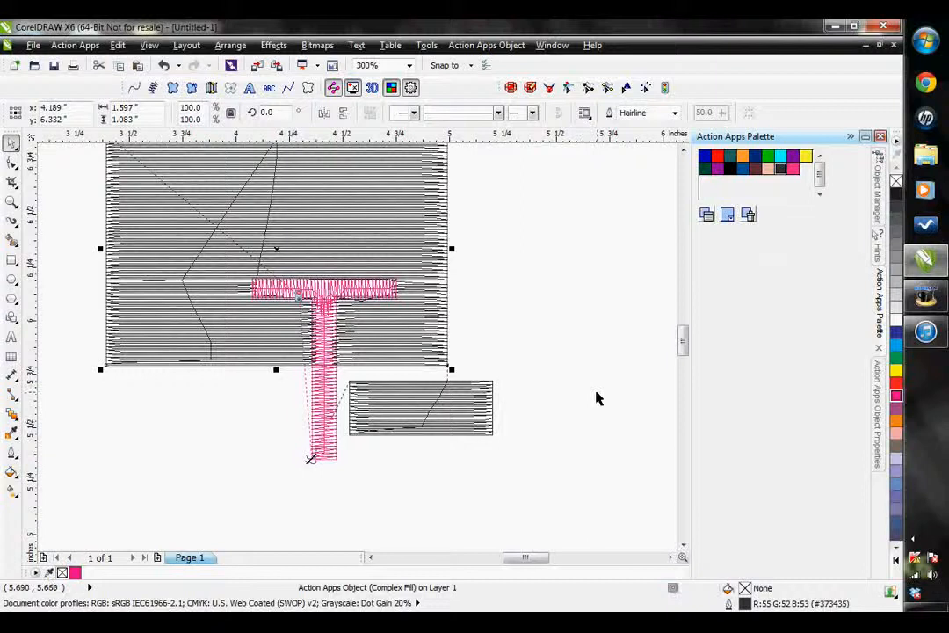
left_click(880, 399)
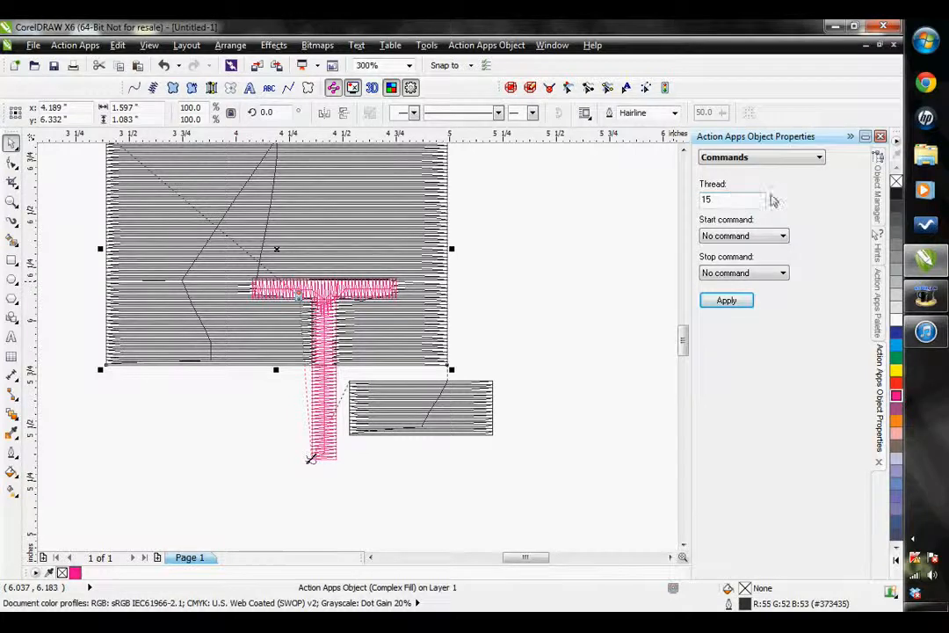
left_click(719, 300)
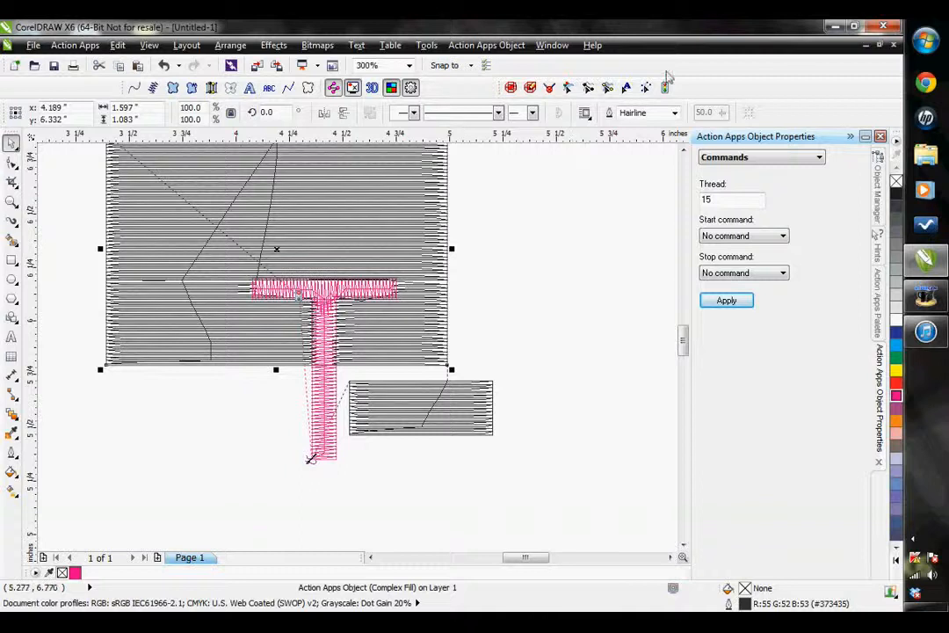
- Examine the connecting stitch between the two rectangular fills in the 3D view at 300%, then close the preview
left_click(372, 87)
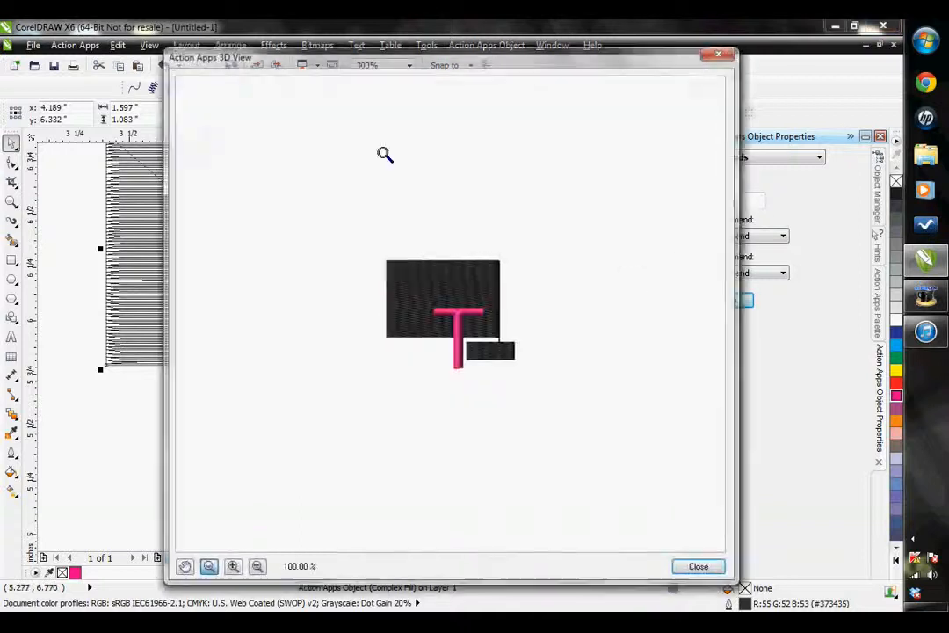
left_click(498, 328)
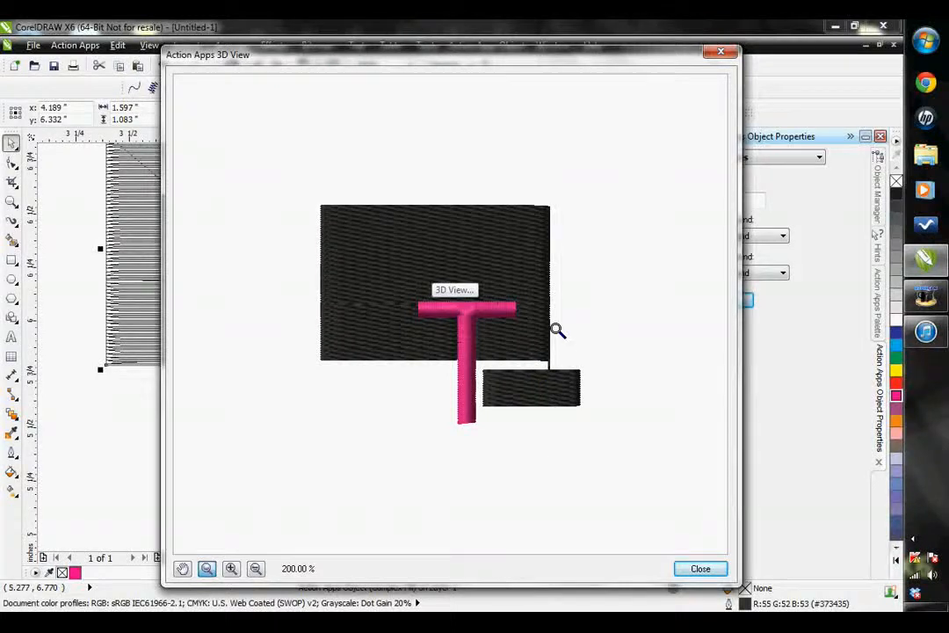
left_click(562, 362)
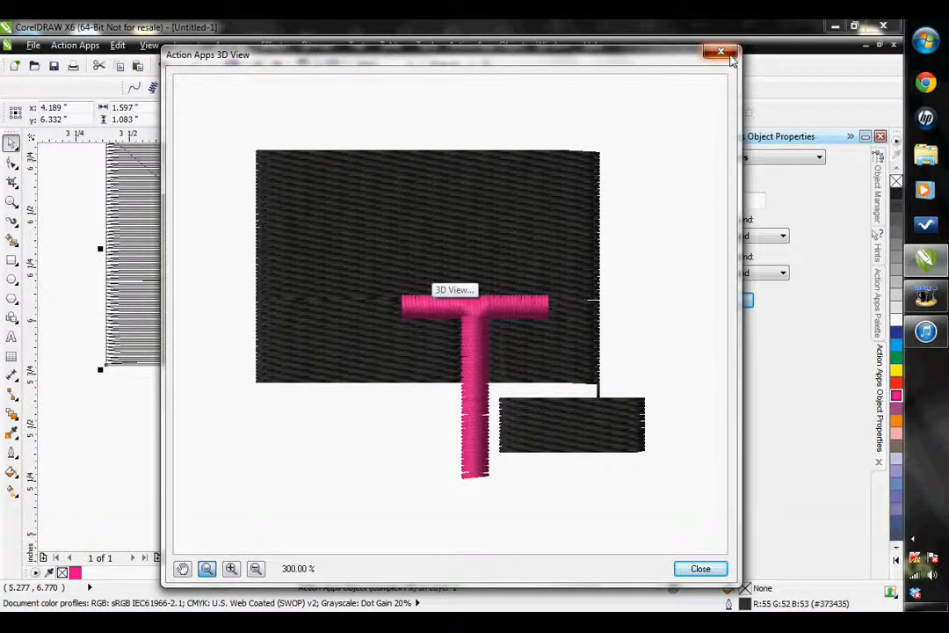
left_click(720, 53)
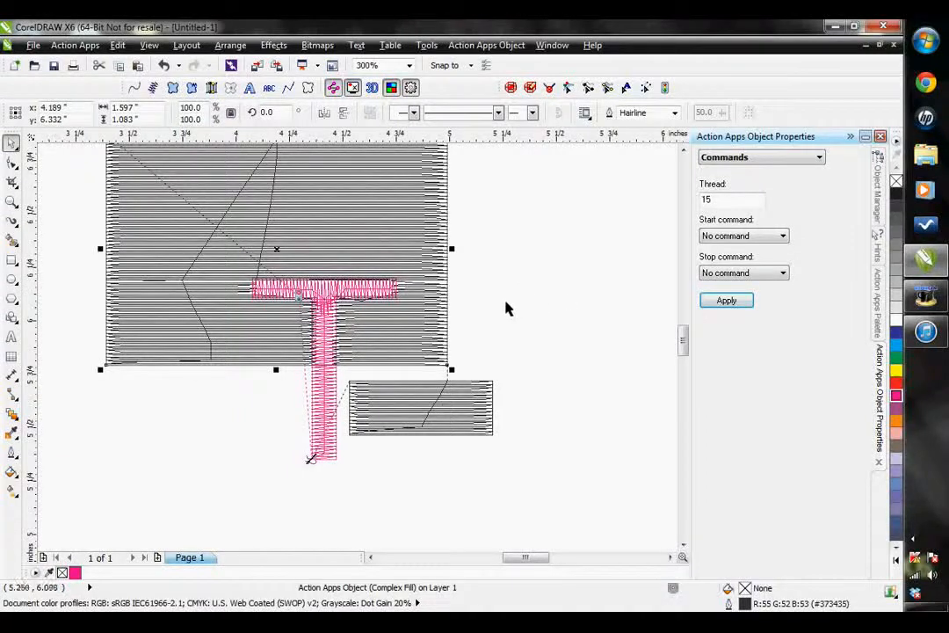
- Set the large rectangular fill's stop command to Trim and apply it
left_click(455, 312)
left_click(428, 317)
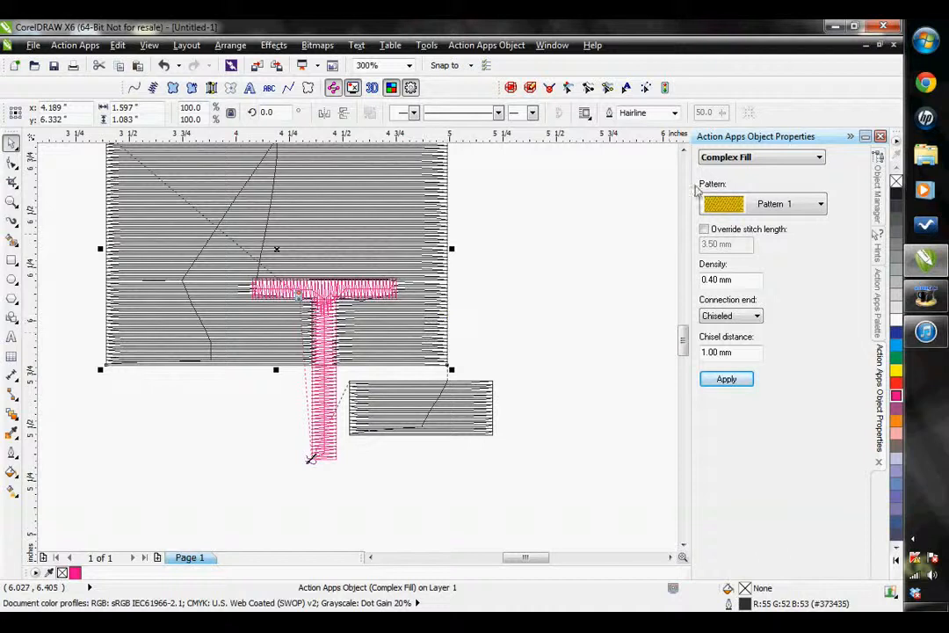
left_click(761, 157)
left_click(715, 226)
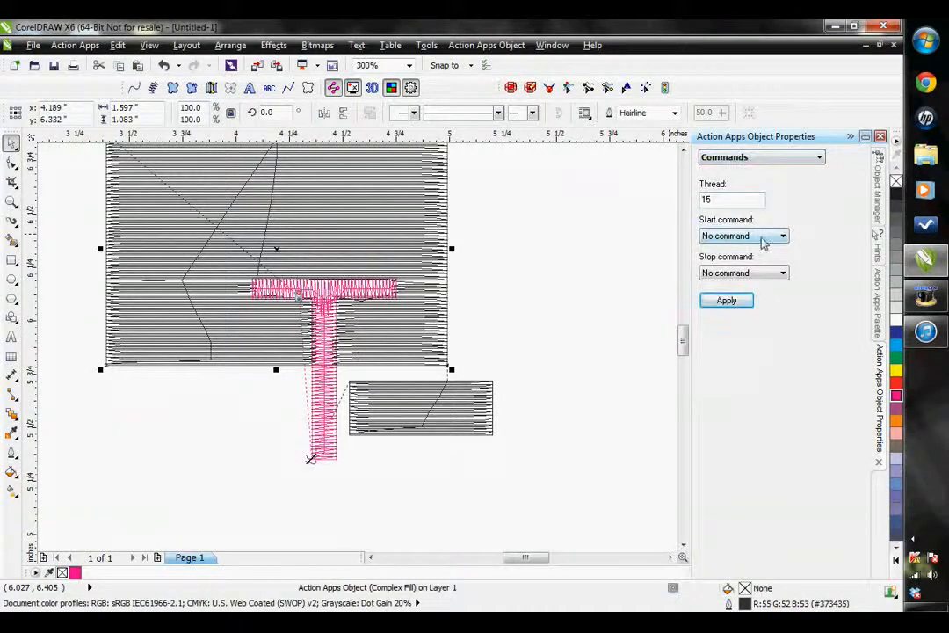
left_click(767, 273)
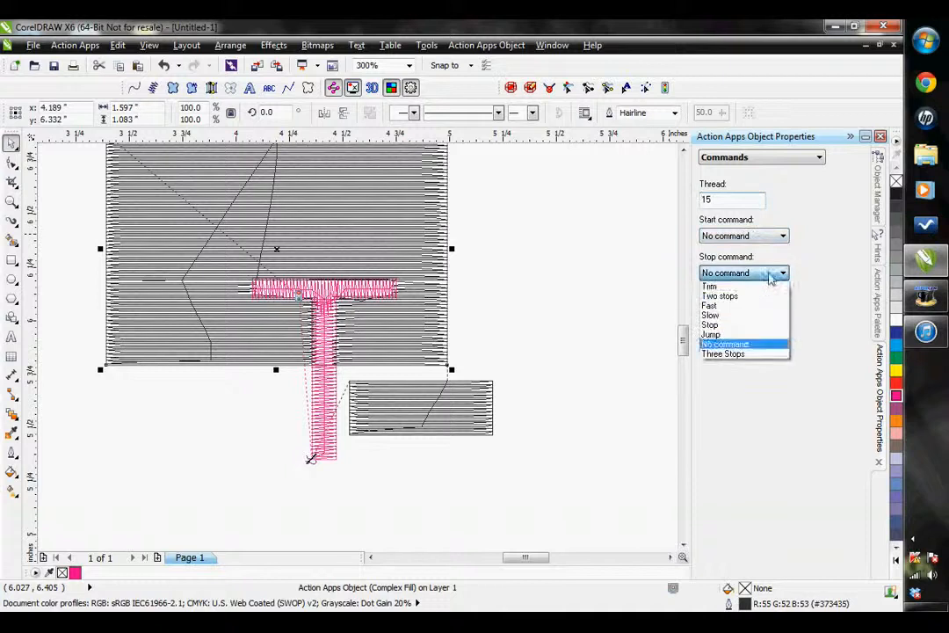
left_click(755, 287)
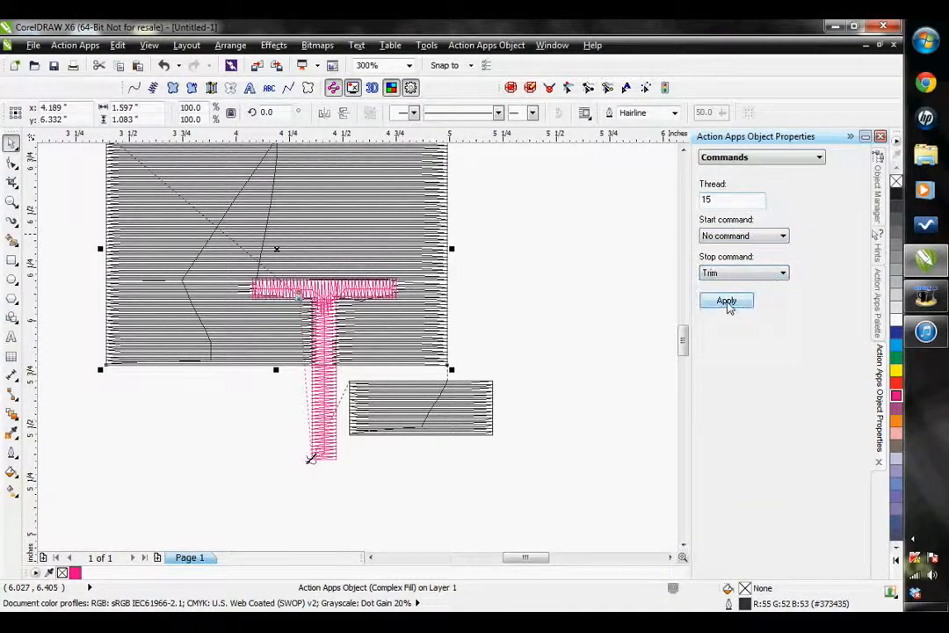
left_click(726, 303)
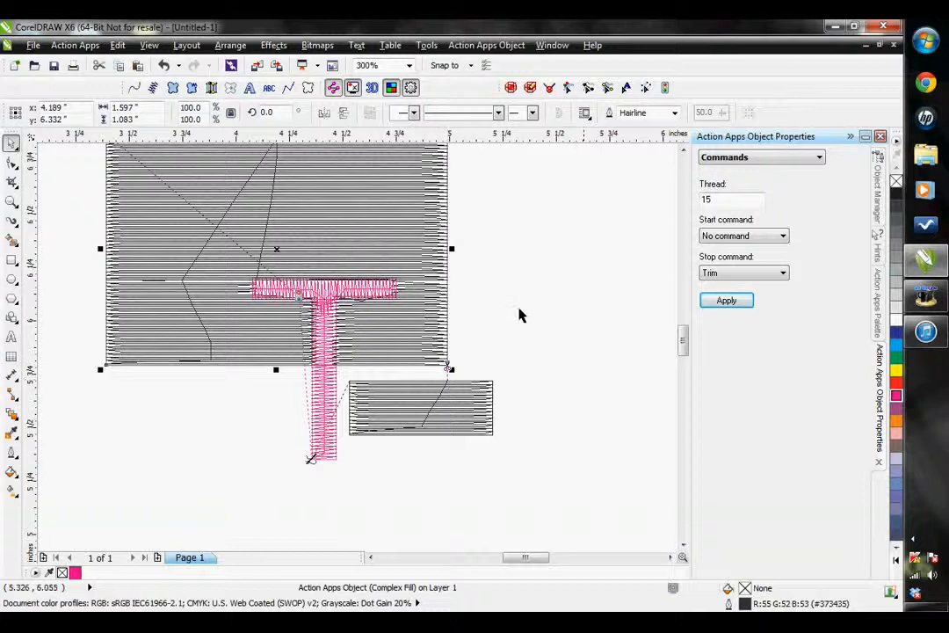
- Inspect the gap between the two rectangular fills in the 3D view at 200%, then close the preview
left_click(372, 87)
left_click(503, 350)
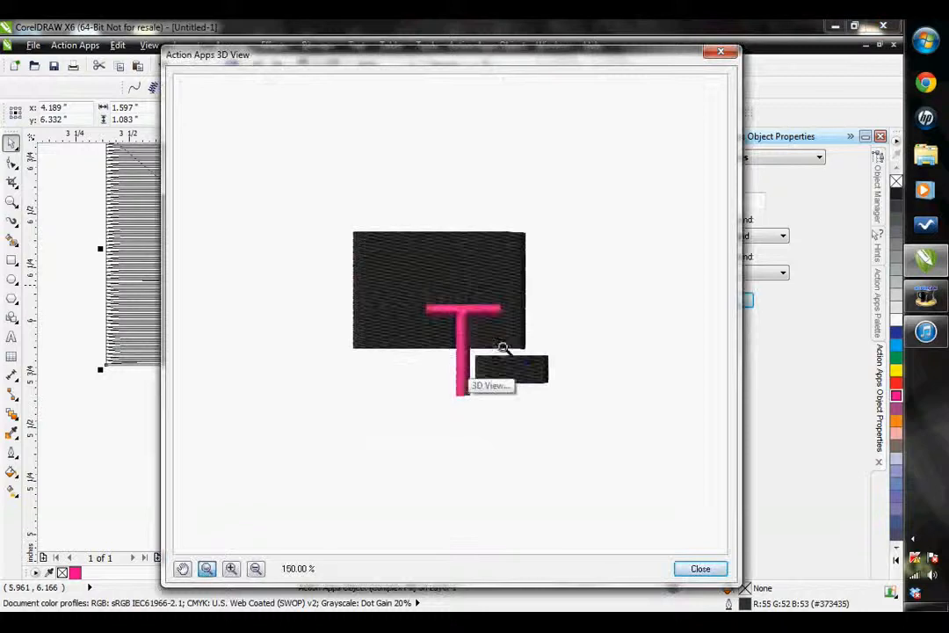
left_click(523, 367)
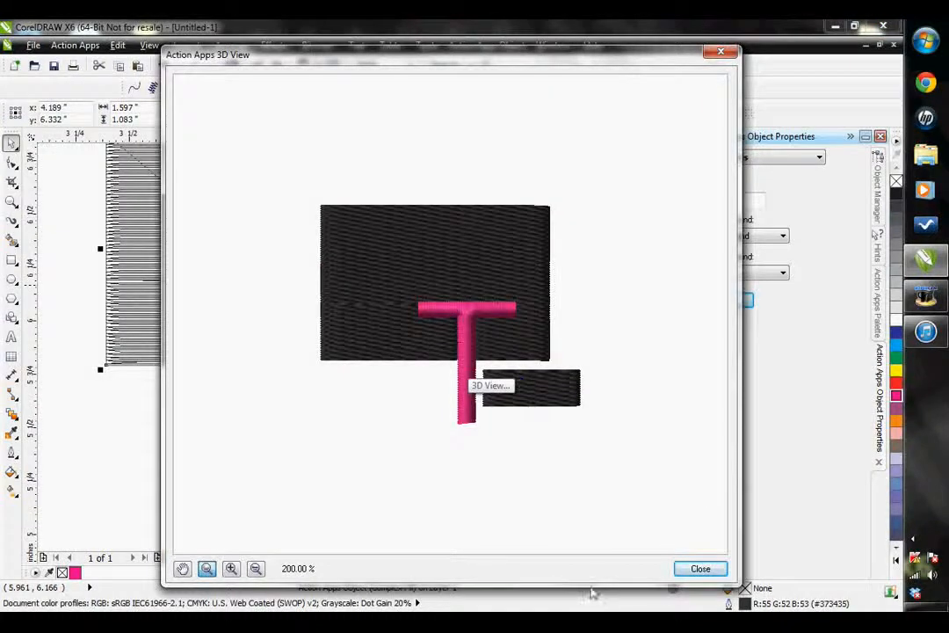
left_click(721, 54)
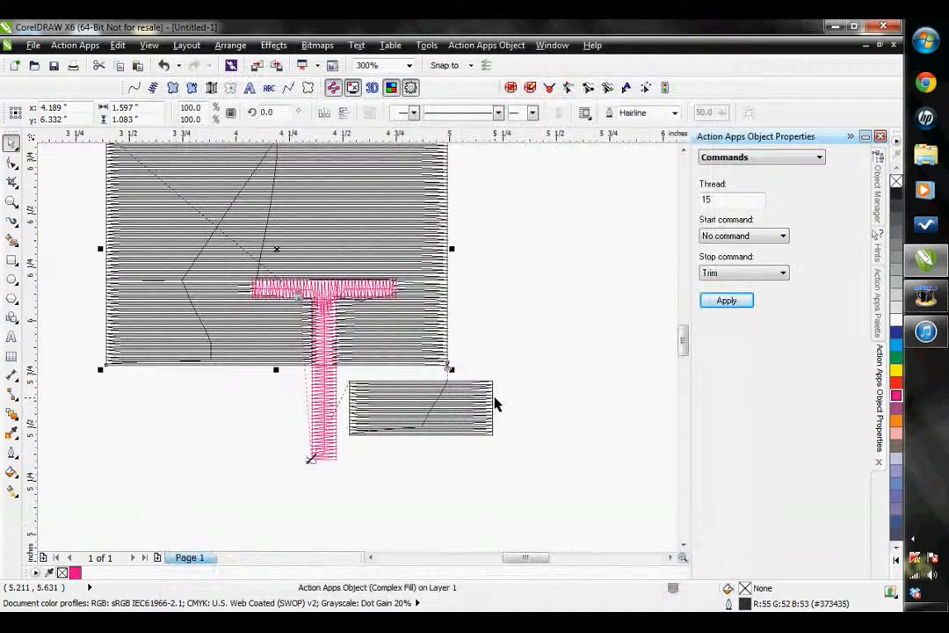
- Set the large rectangular fill's end lock stitch type to Basic, apply it, and examine the stitches at the trim point
left_click(818, 157)
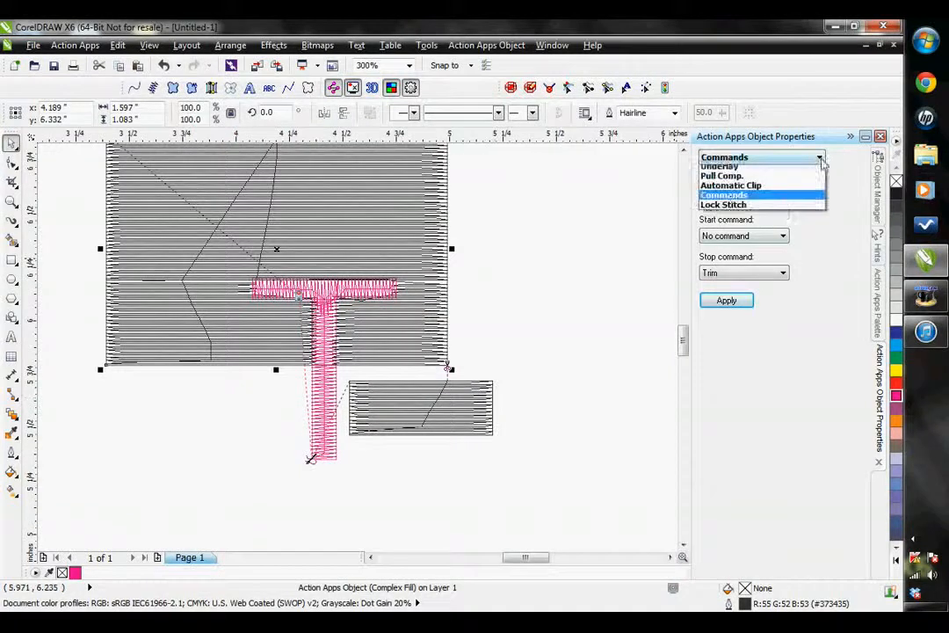
left_click(731, 229)
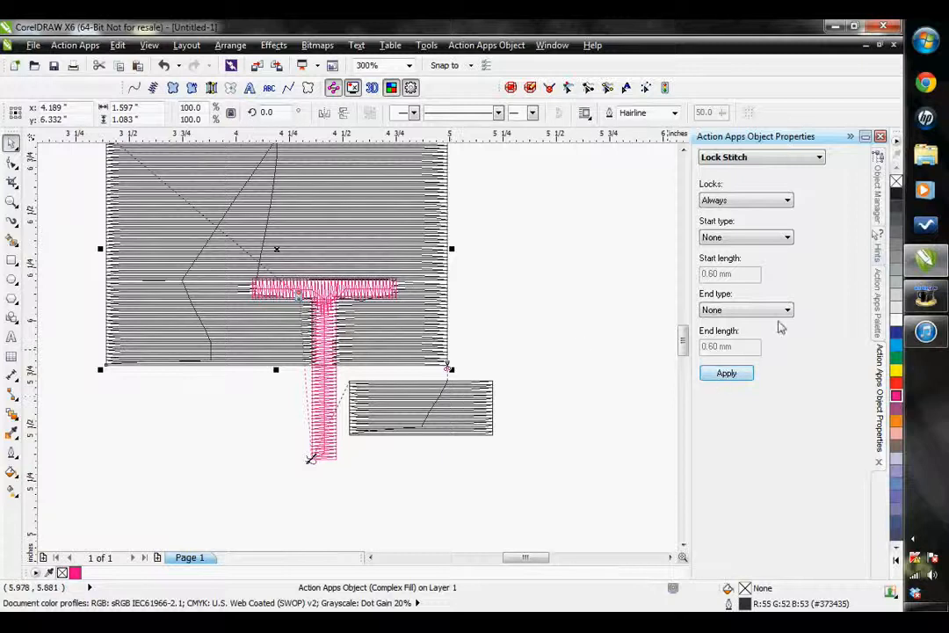
left_click(743, 313)
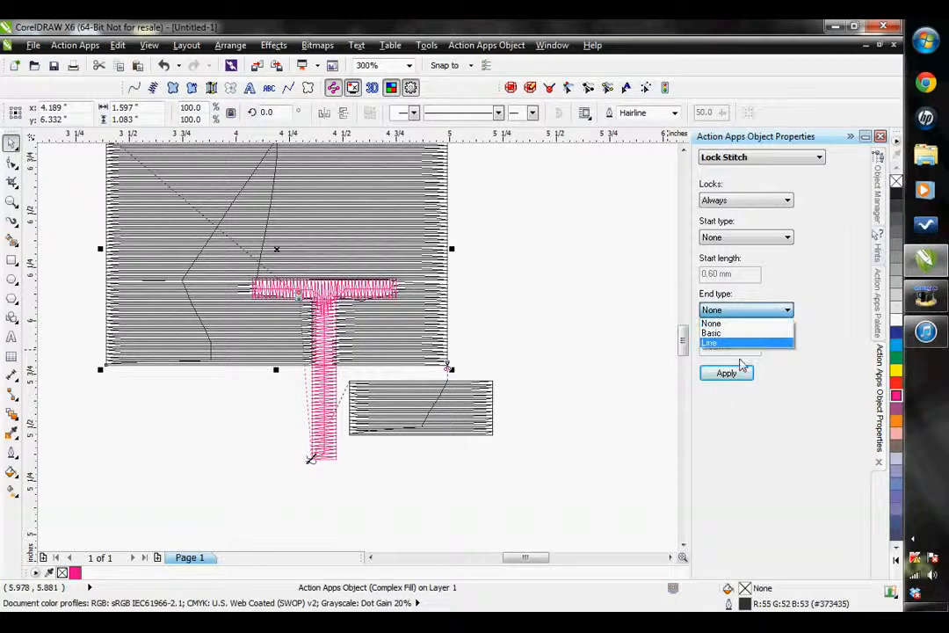
left_click(740, 333)
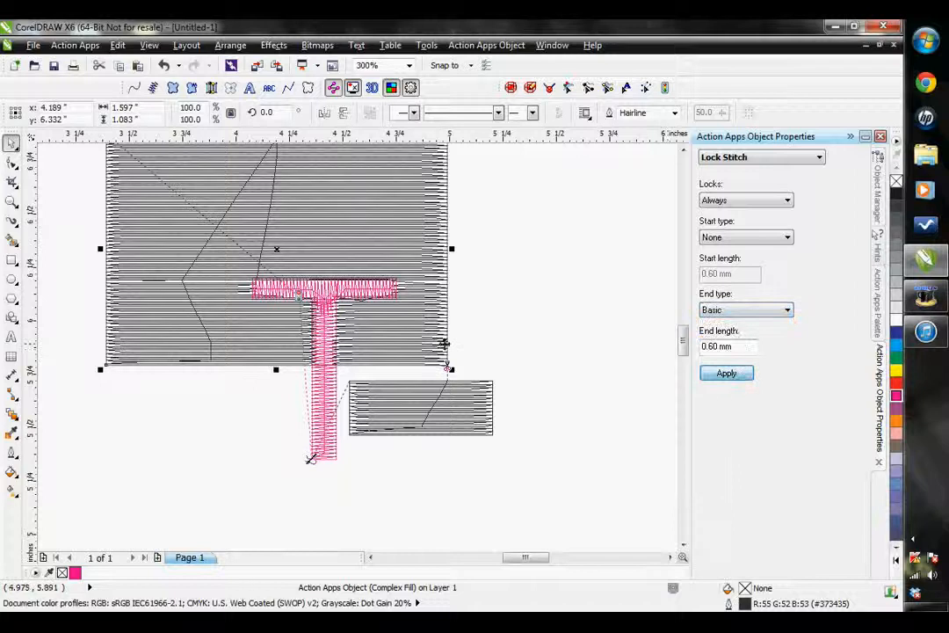
left_click(451, 389)
left_click(443, 377)
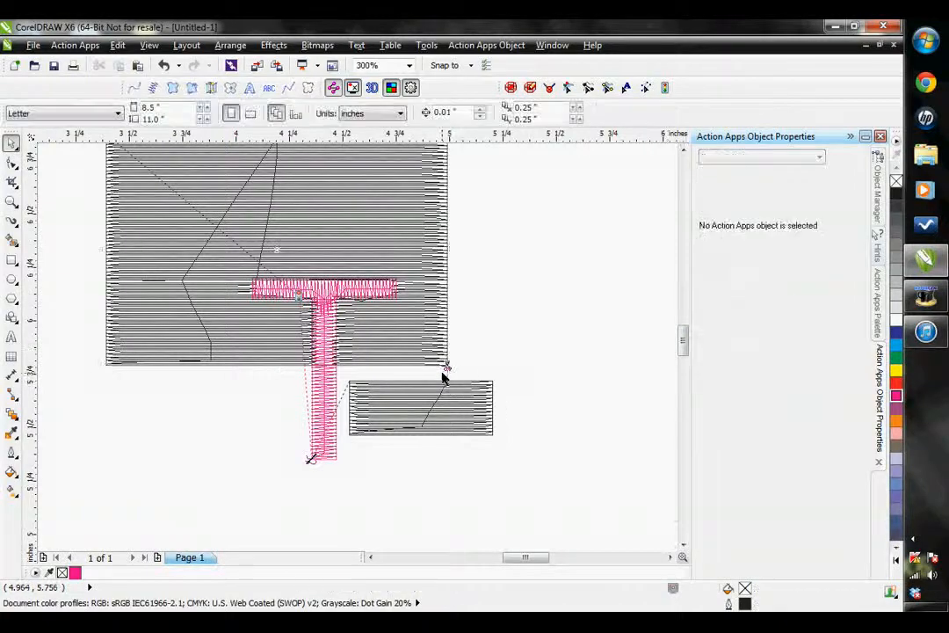
scroll(443, 377, "up", 8)
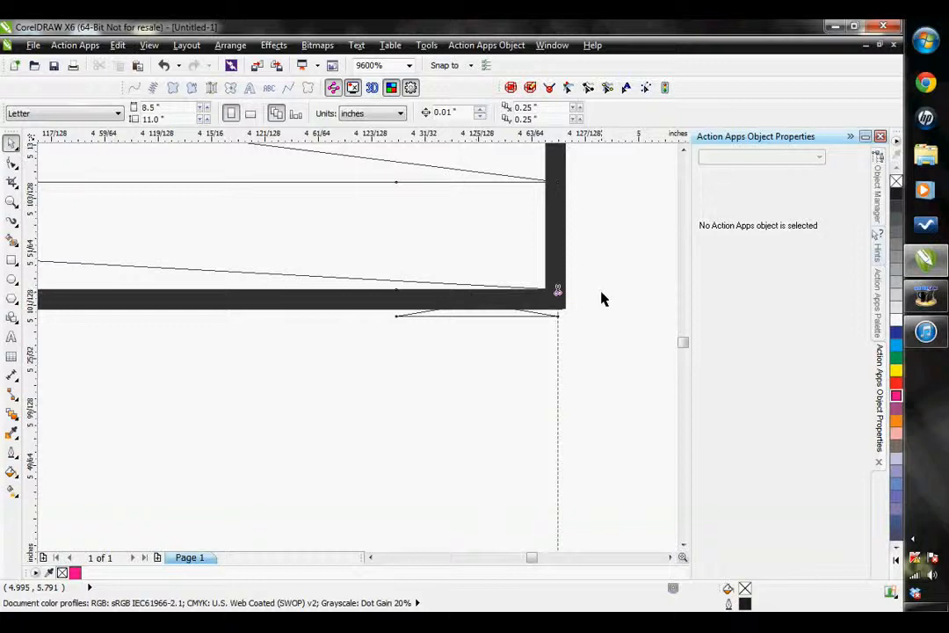
- Set the large rectangular fill's end lock stitch type to Line and apply it
left_click(478, 259)
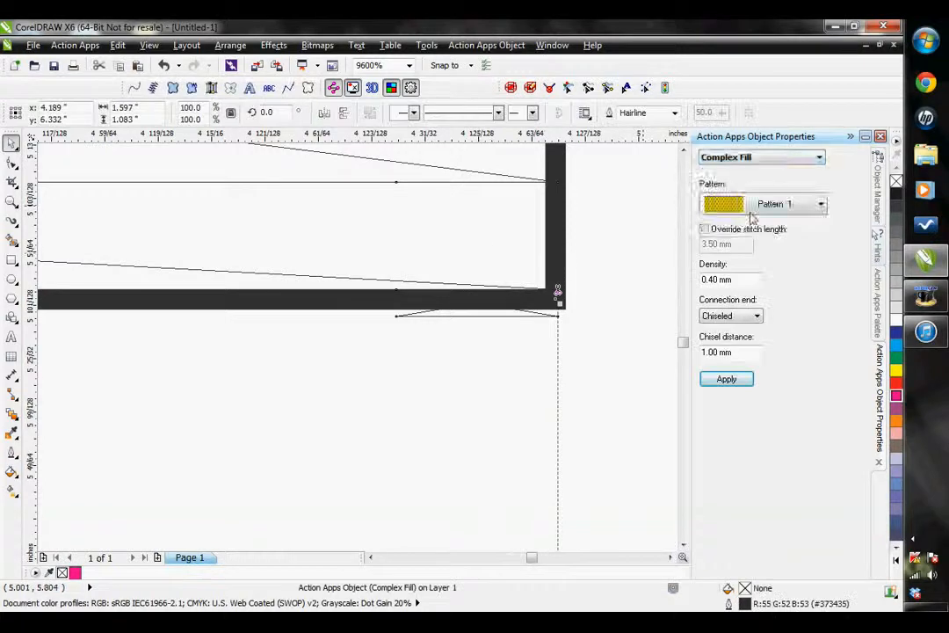
left_click(763, 159)
left_click(721, 227)
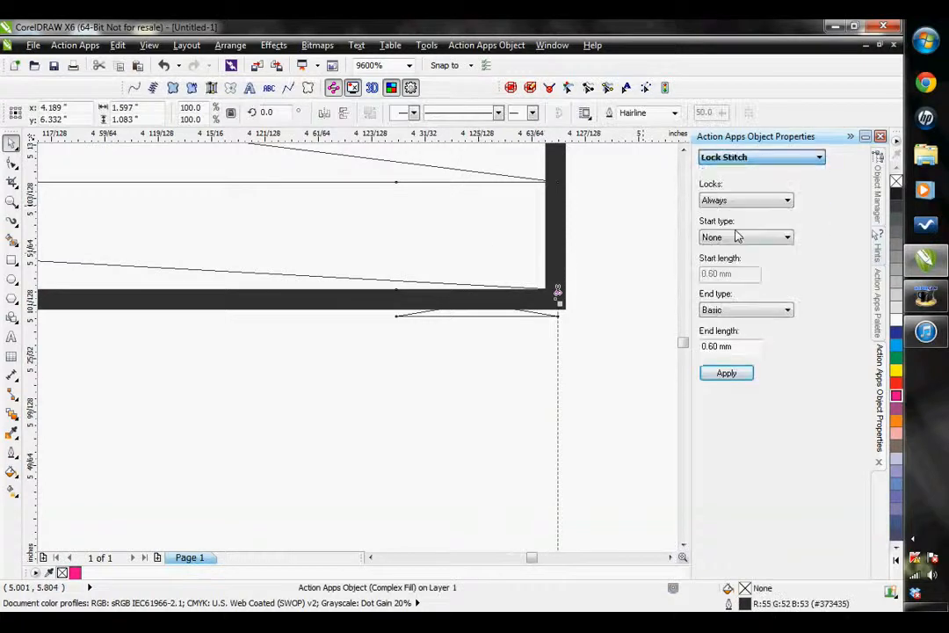
left_click(745, 310)
left_click(721, 341)
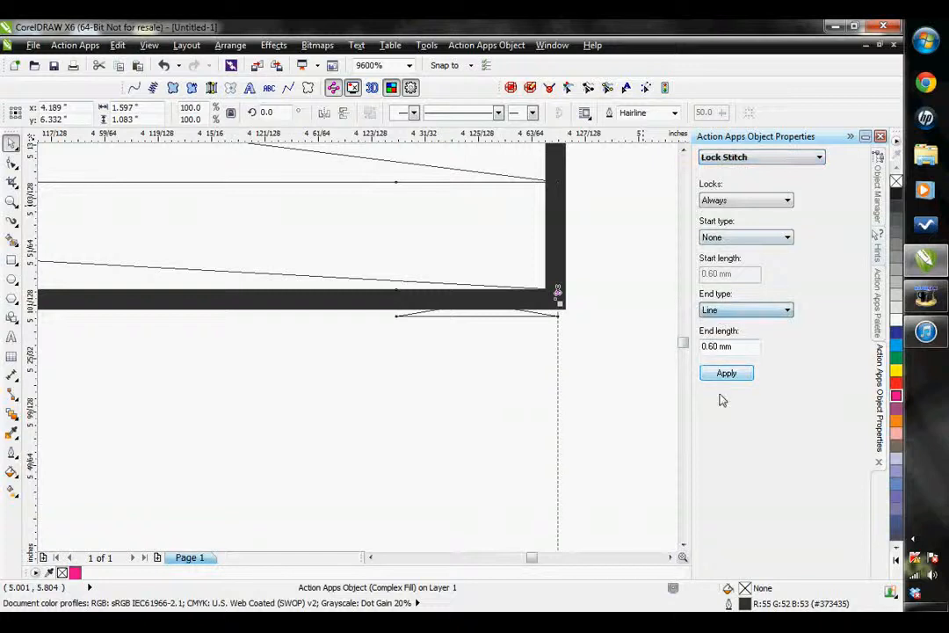
left_click(724, 373)
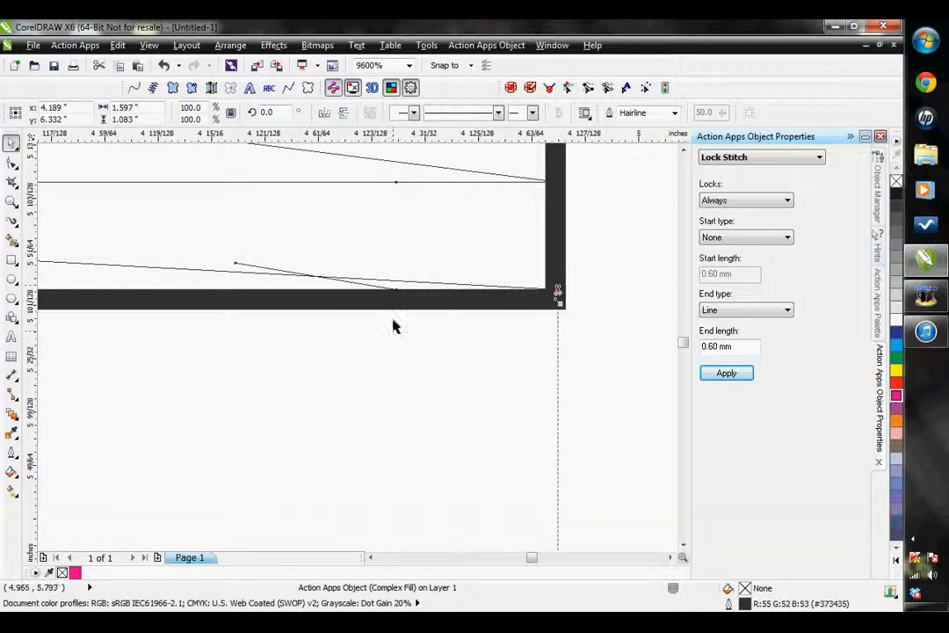
- Return the large rectangular fill's end lock stitch type to Basic, apply it, and show the whole design
left_click(748, 319)
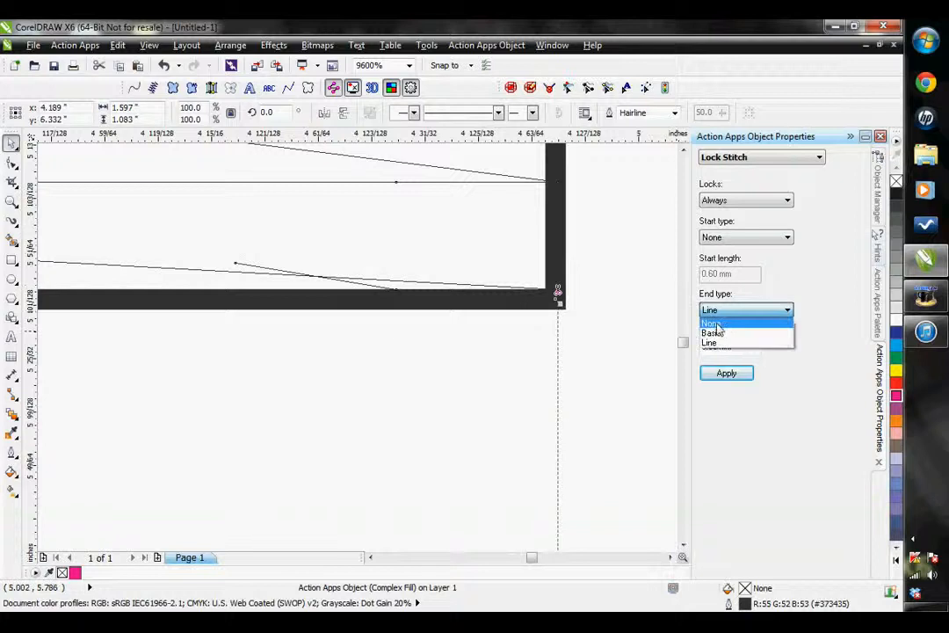
left_click(720, 332)
left_click(725, 373)
scroll(370, 391, "down", 2)
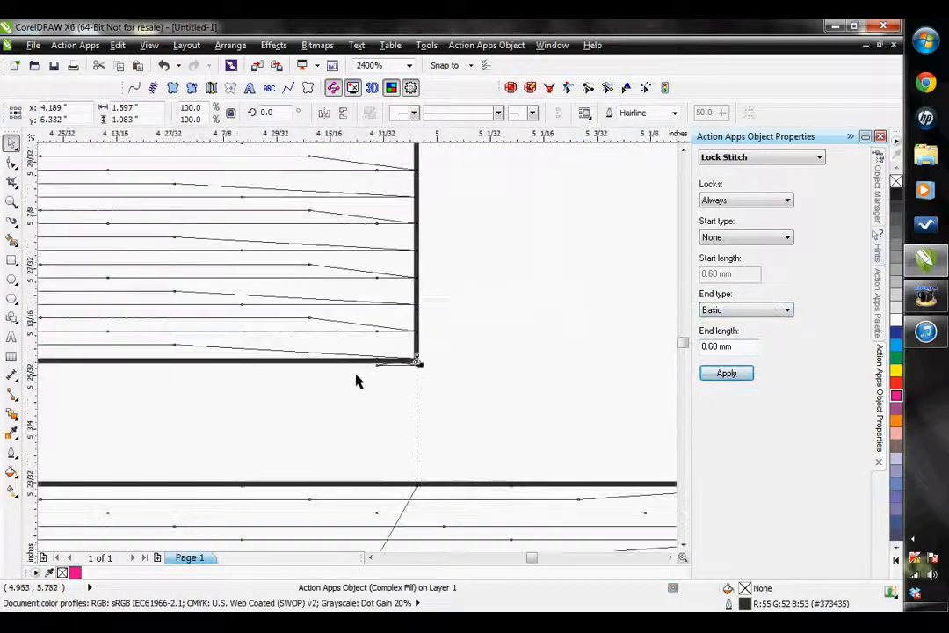
double_click(13, 201)
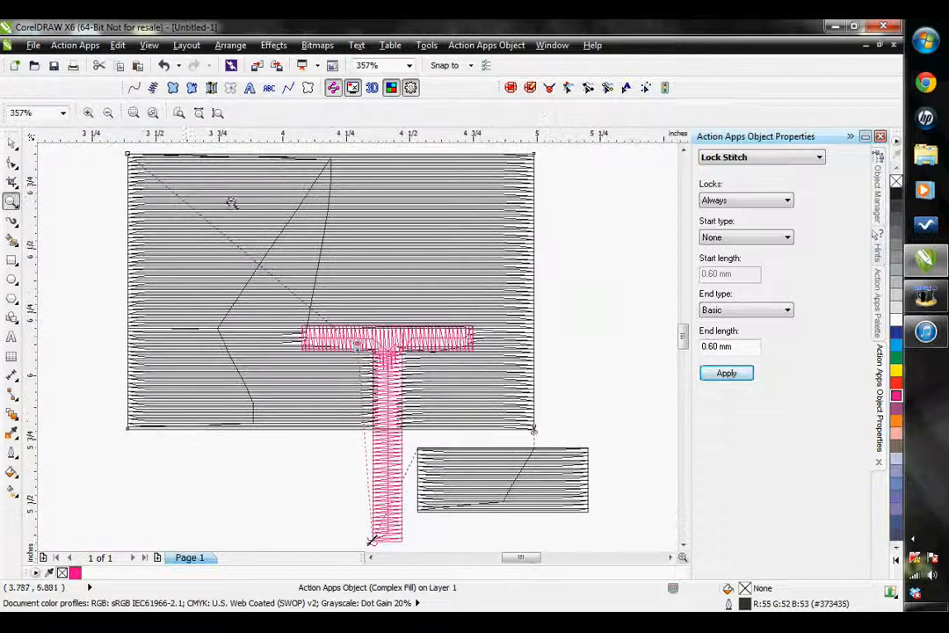